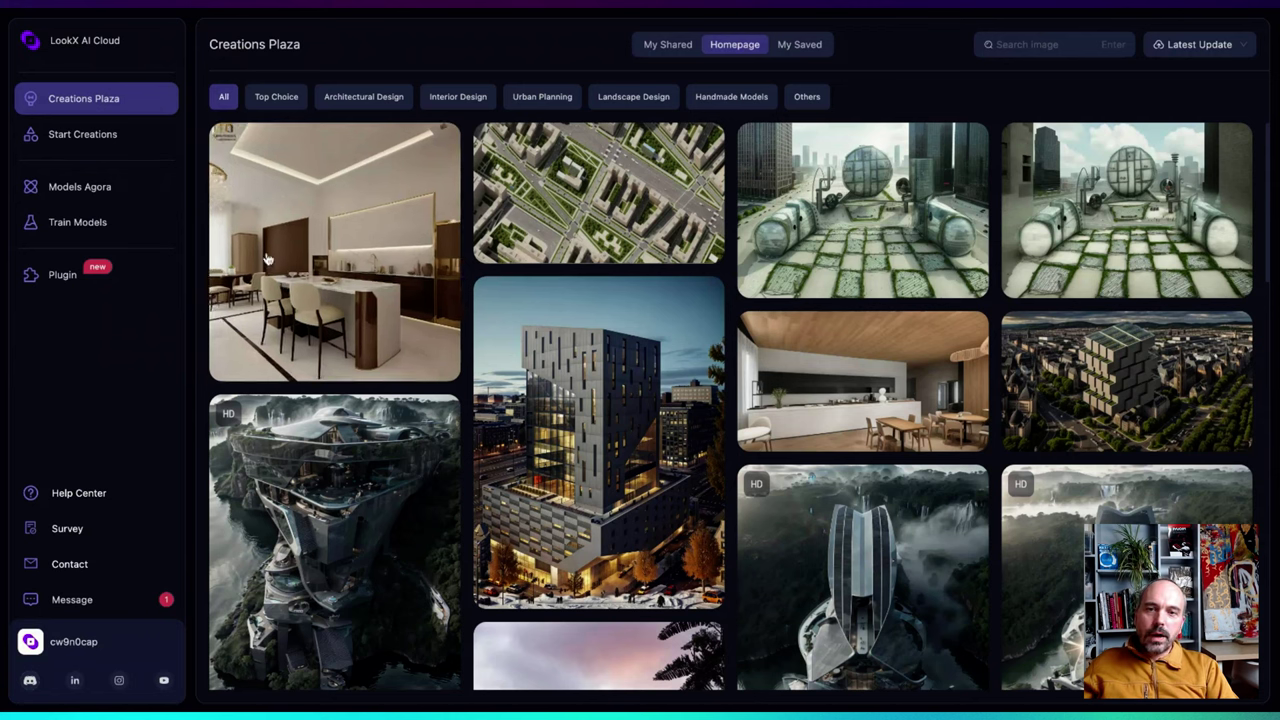
Browse Creations Plaza, view the HD rainforest public building's prompt and settings, then return to the gallery
scroll(243, 397, "down", 2)
scroll(250, 380, "up", 2)
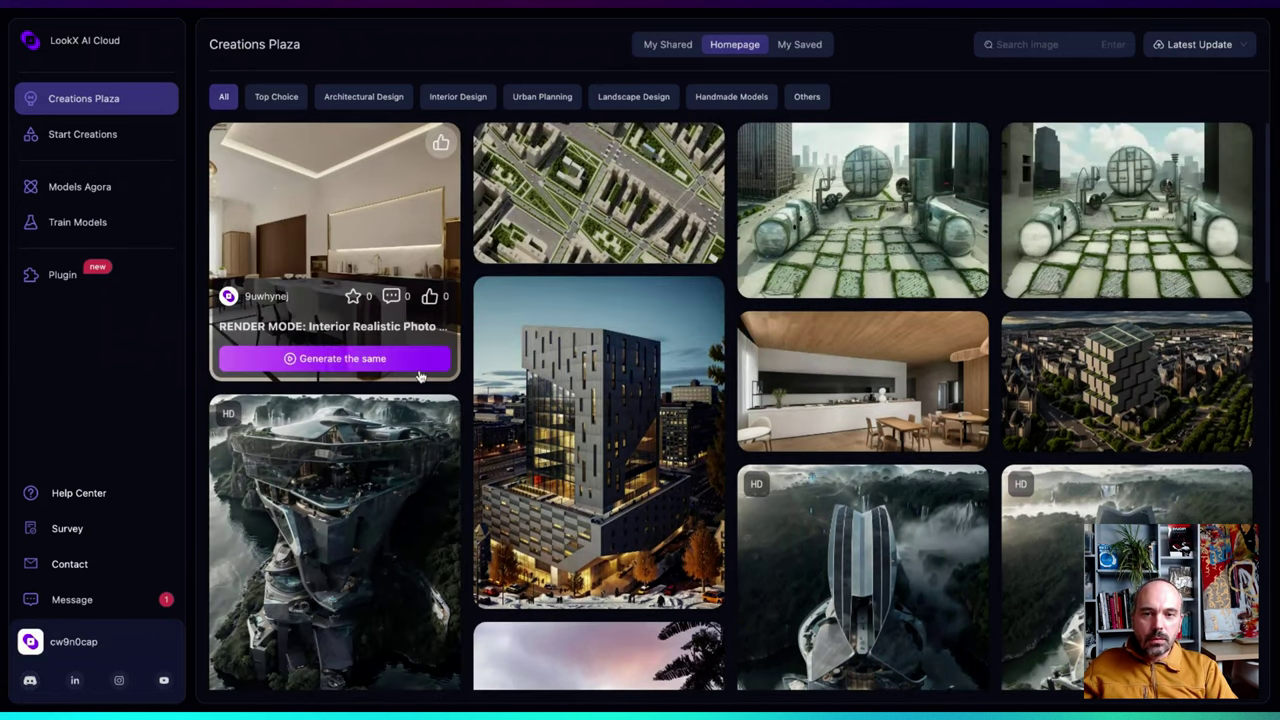
scroll(456, 510, "down", 1)
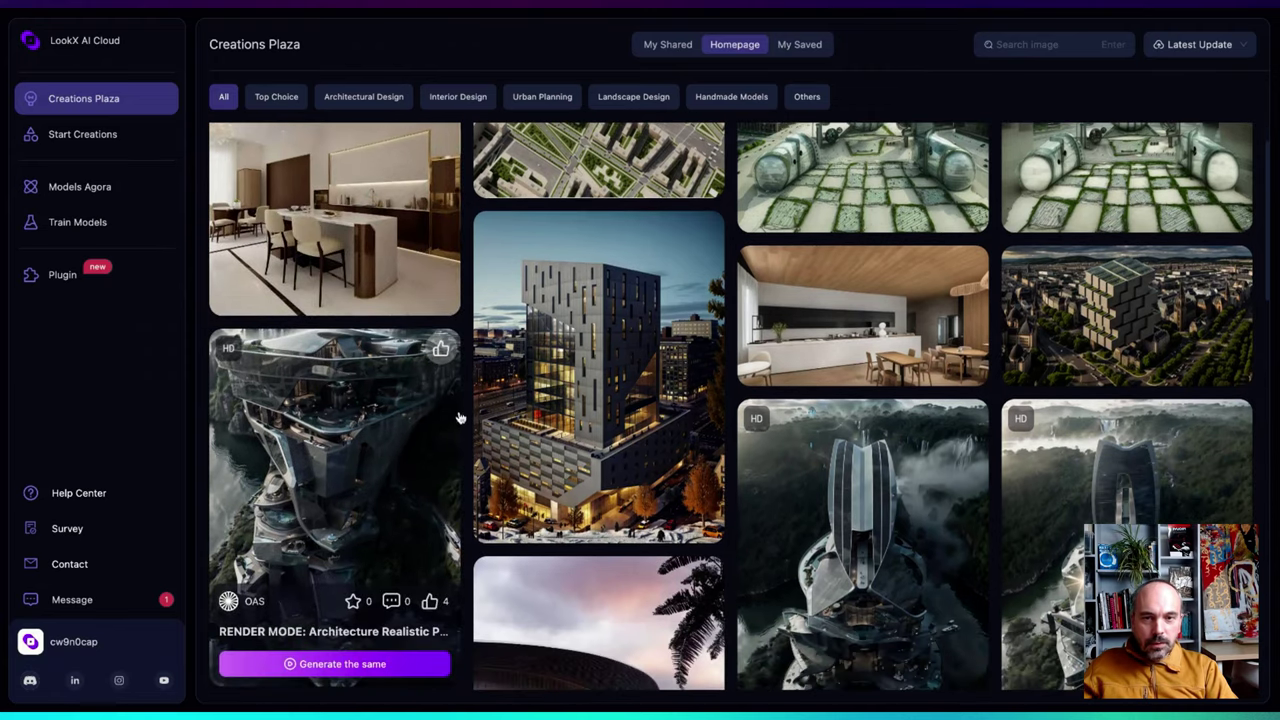
scroll(460, 484, "down", 5)
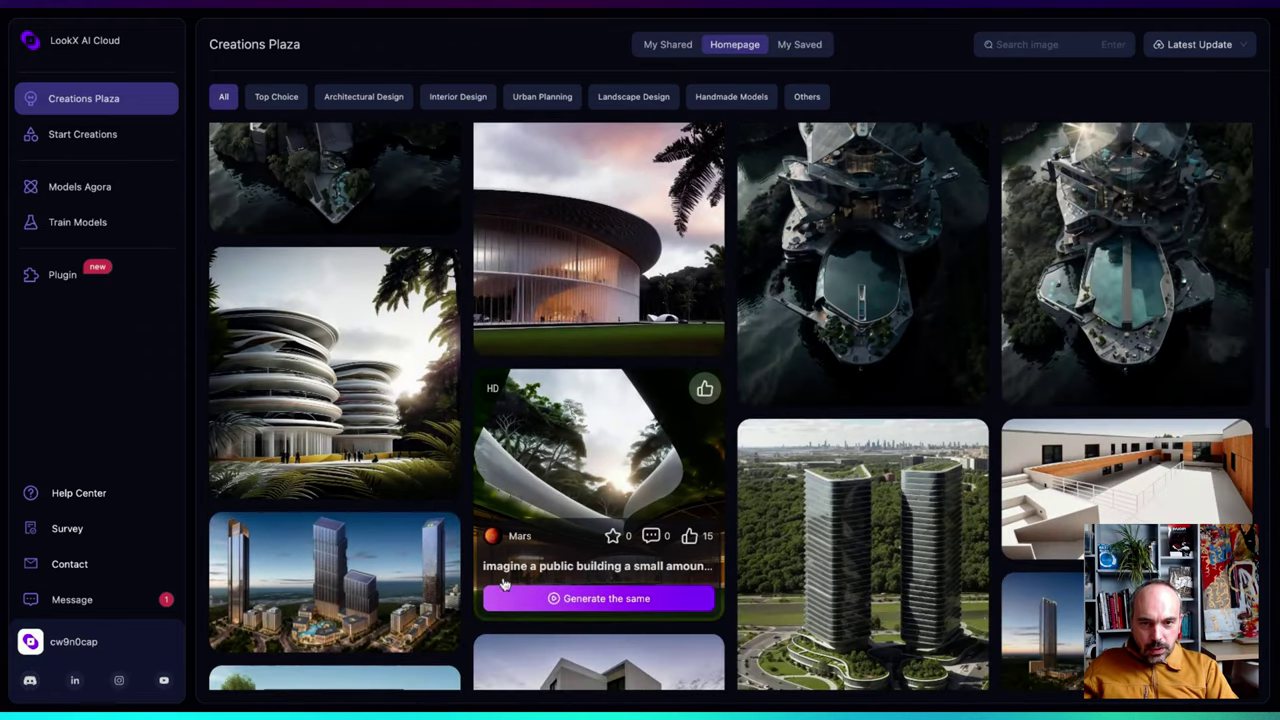
left_click(580, 472)
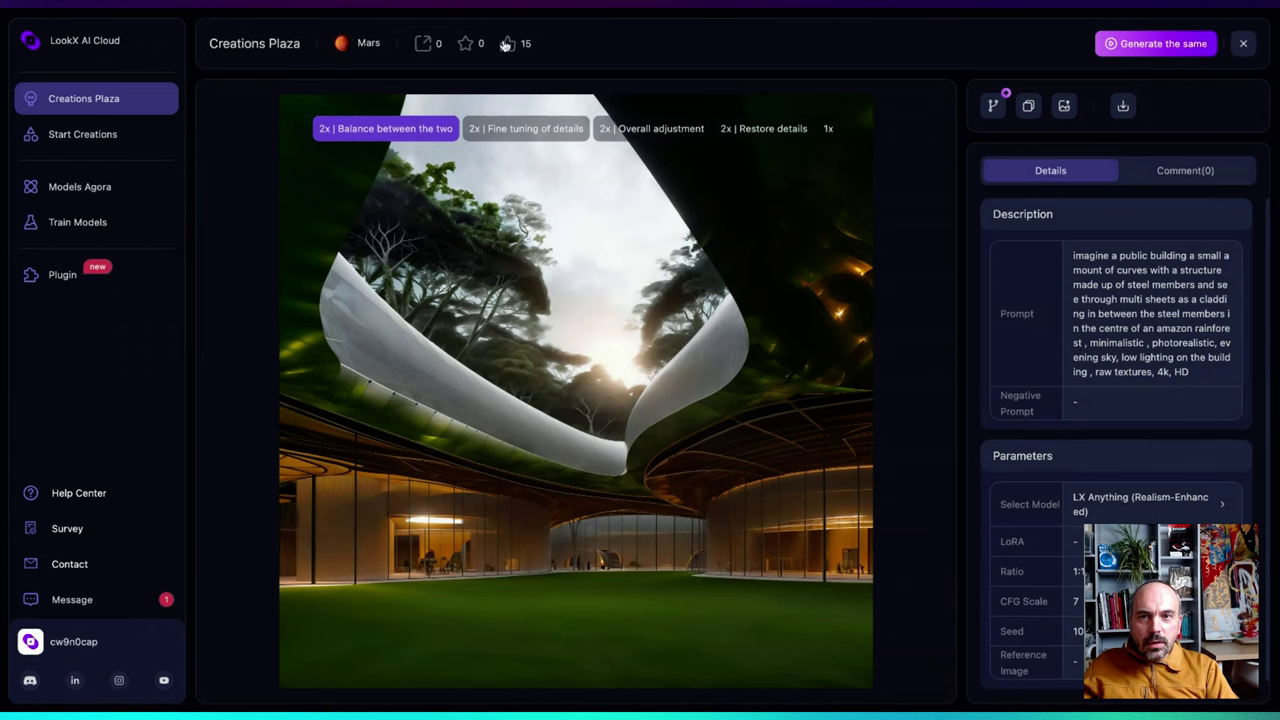
left_click(258, 48)
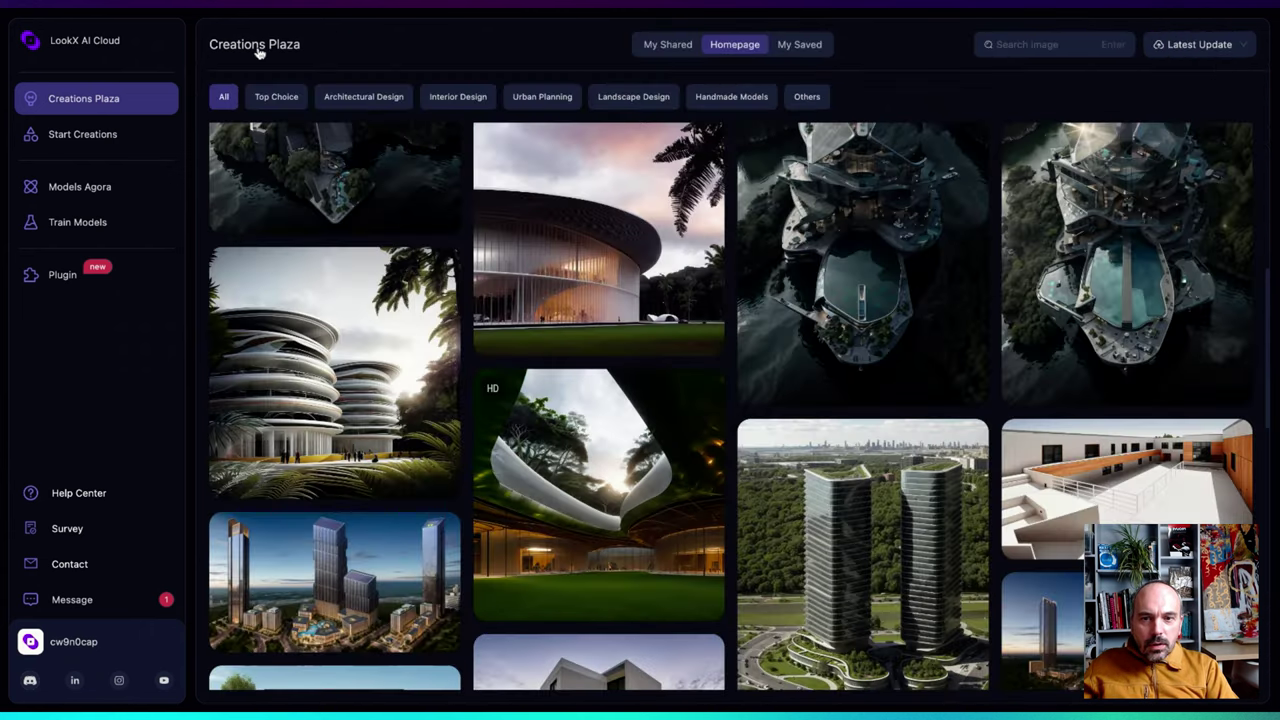
scroll(492, 387, "down", 10)
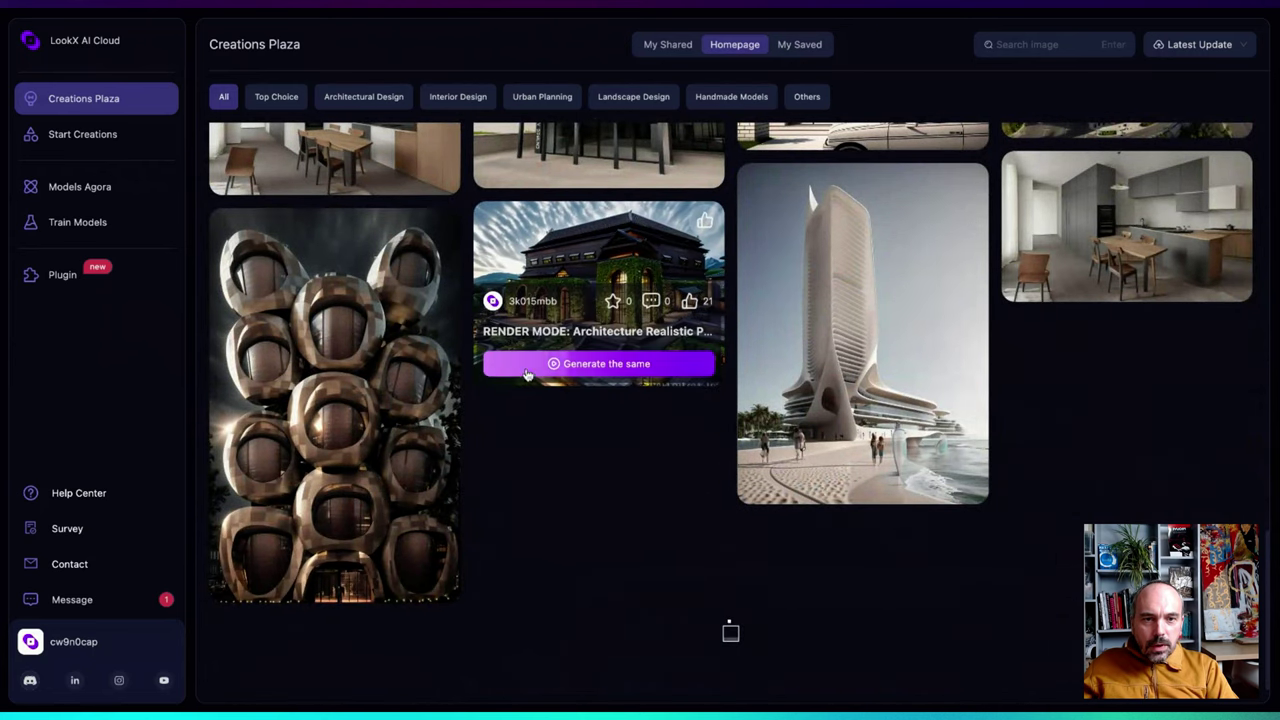
Open the seashell beachfront tower and read its 'growth of seashells' prompt and model parameters
left_click(857, 339)
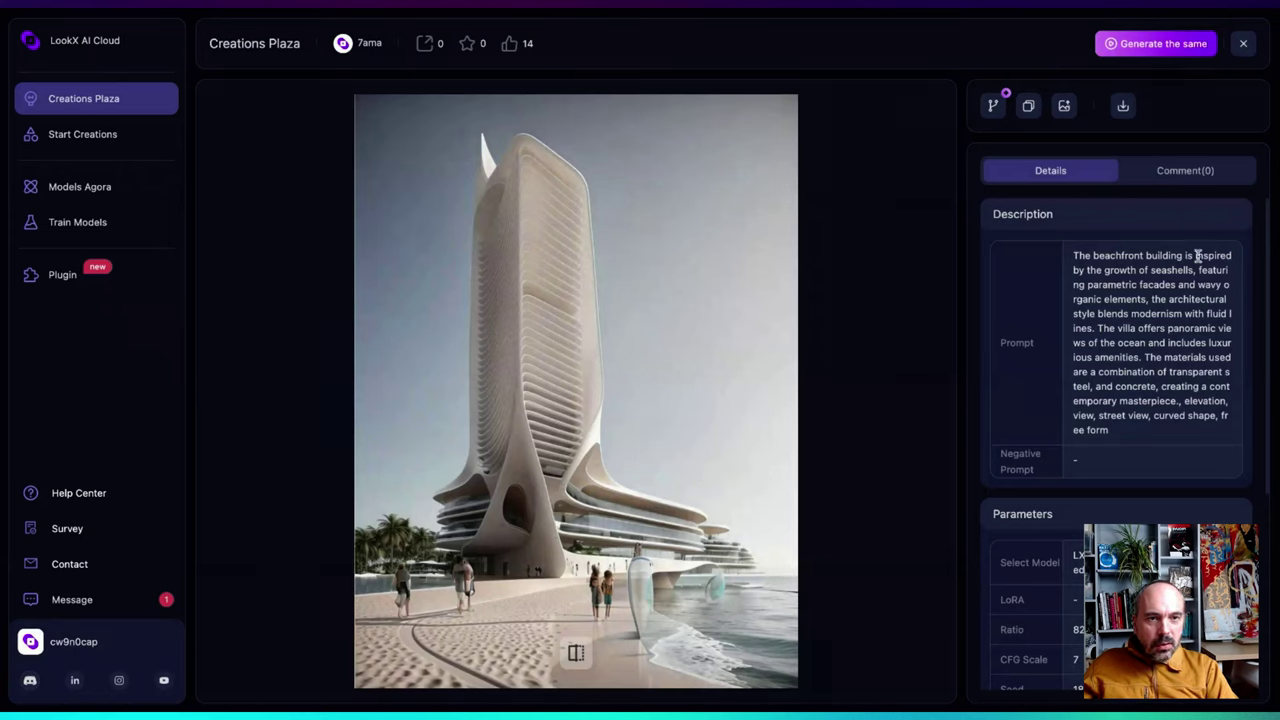
left_click_drag(1088, 269, 1193, 270)
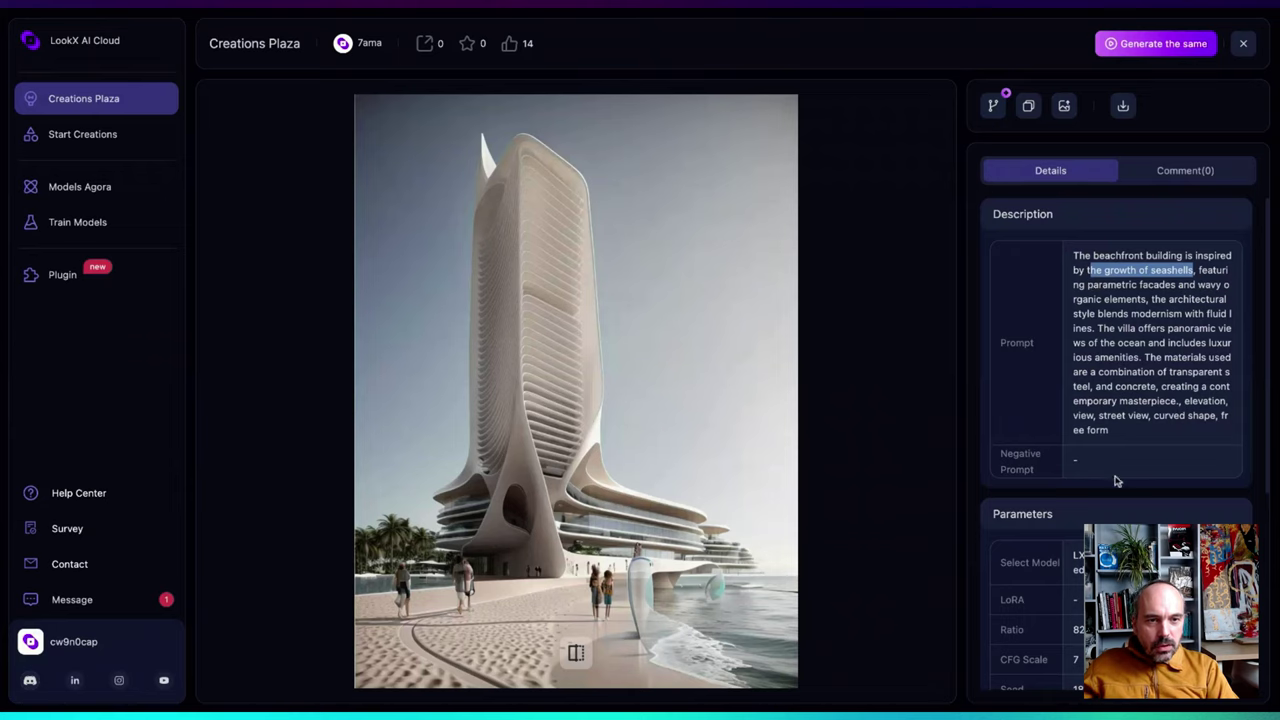
scroll(1114, 480, "down", 1)
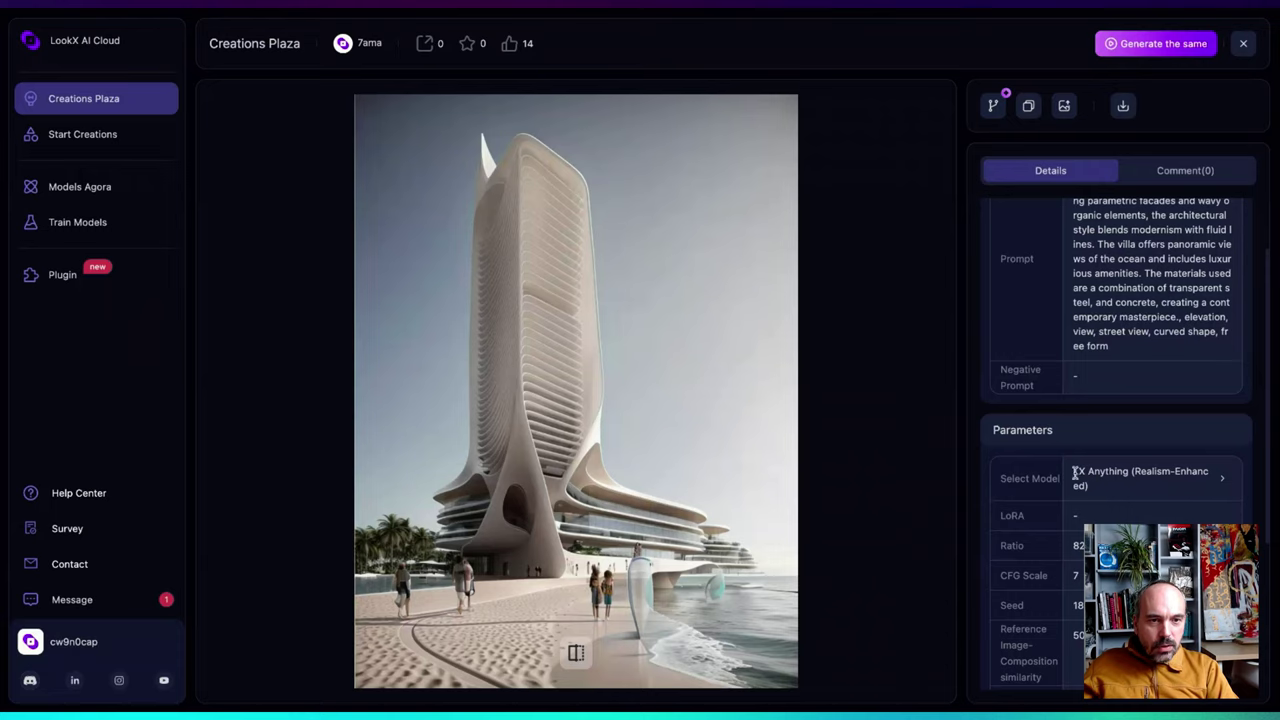
left_click_drag(1075, 470, 1160, 510)
scroll(1125, 443, "down", 3)
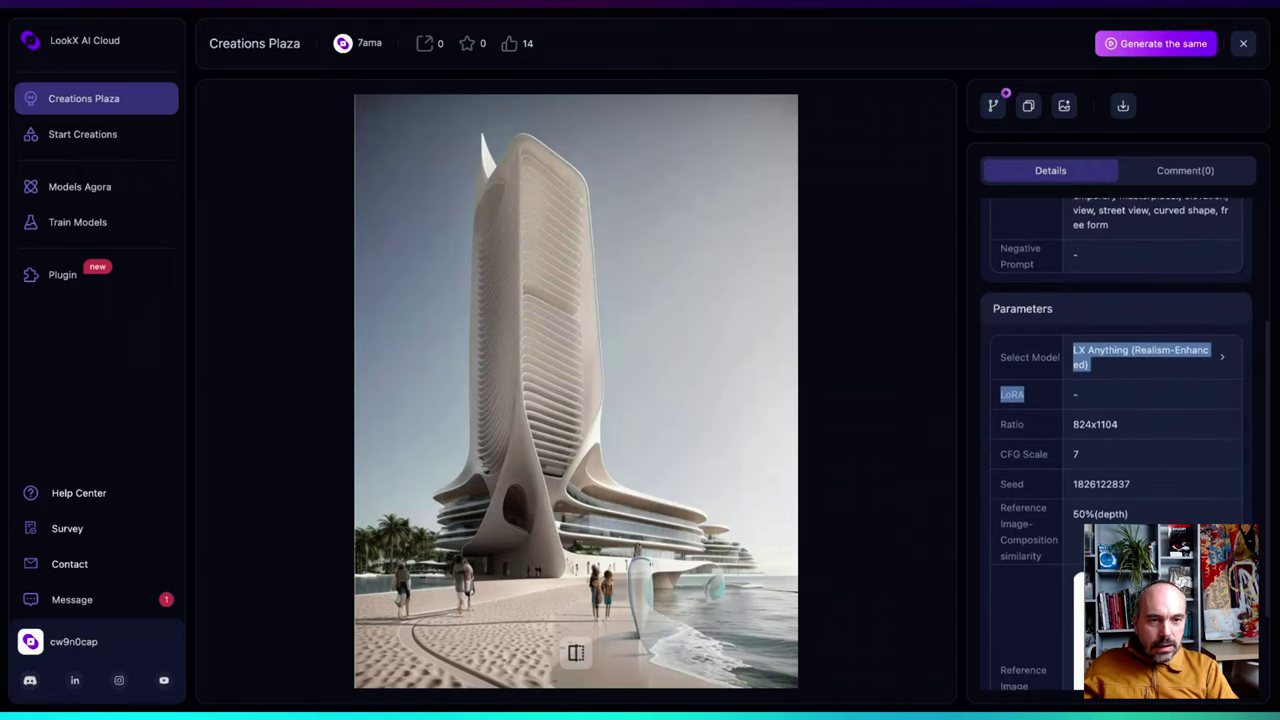
Enlarge the tower's original reference sketch several times to inspect it
left_click(1152, 490)
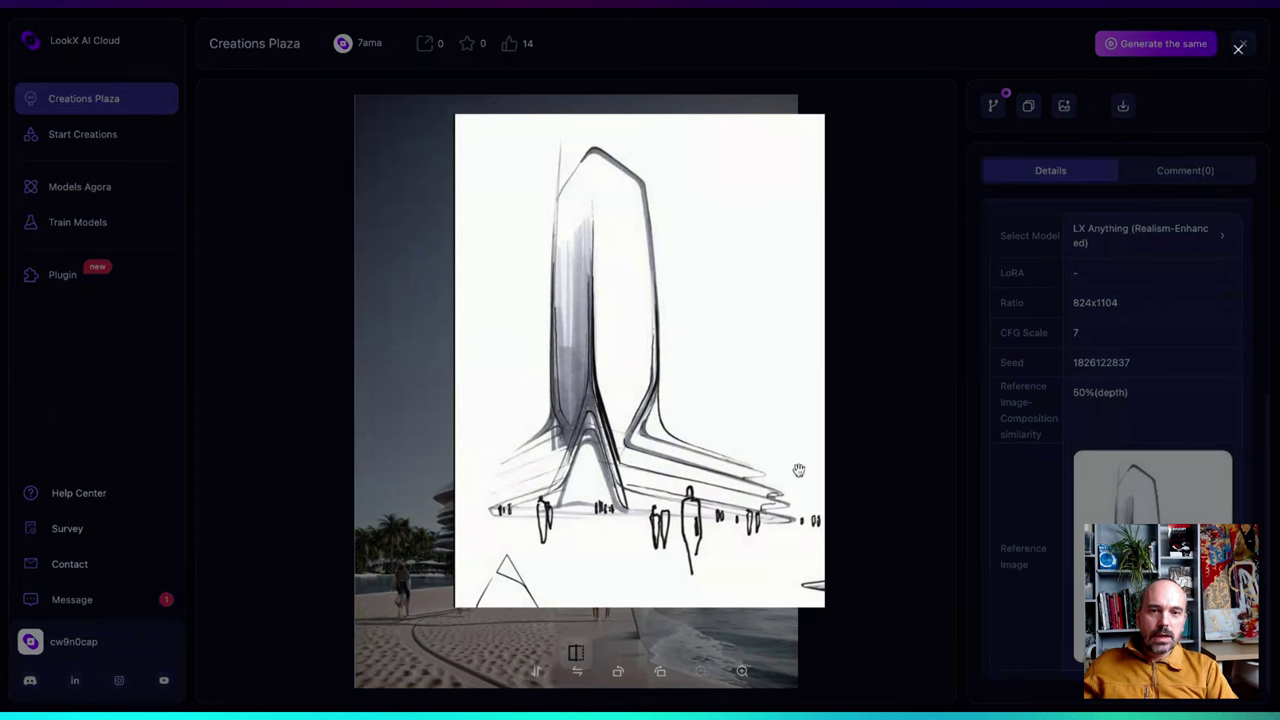
left_click(890, 197)
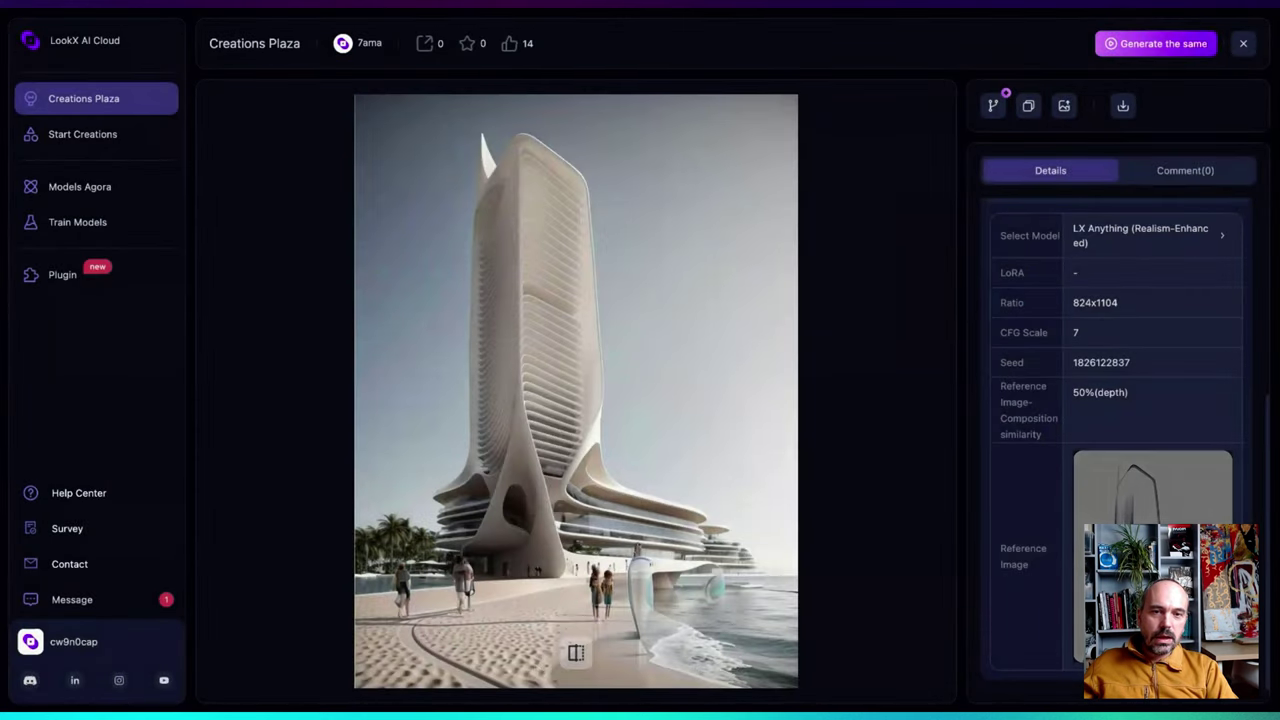
left_click(1152, 490)
left_click(894, 463)
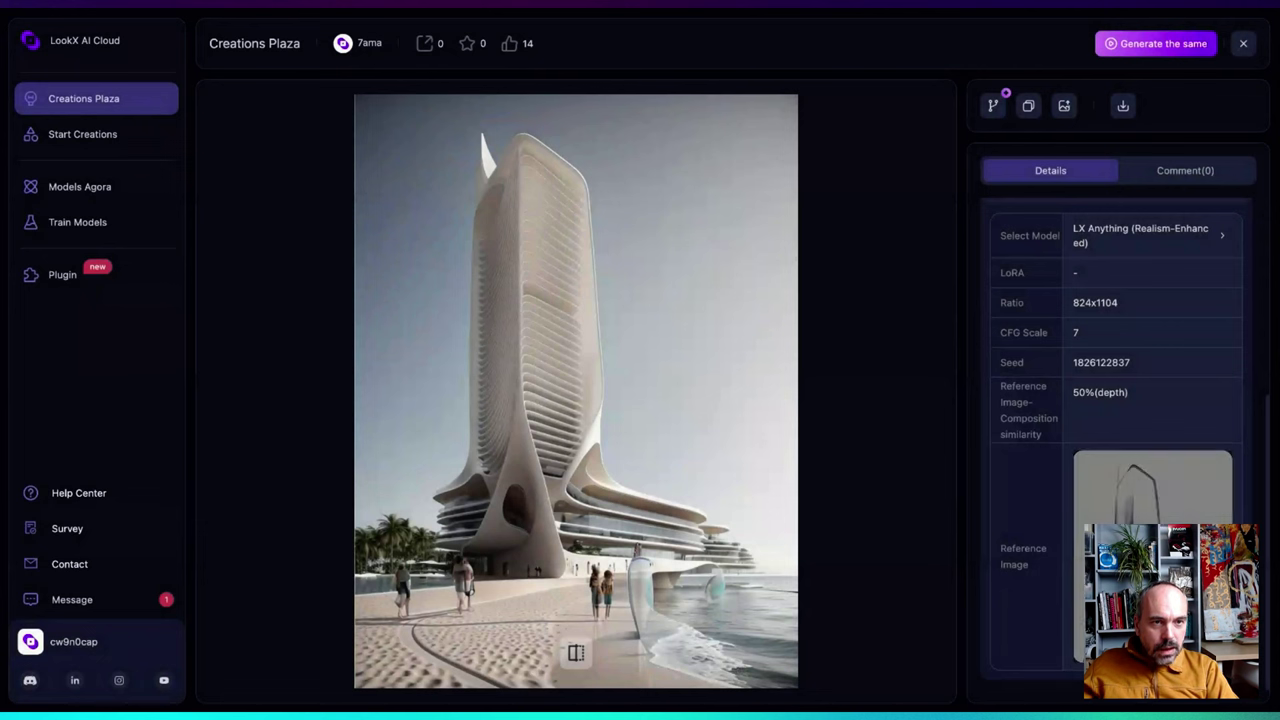
scroll(1115, 400, "up", 3)
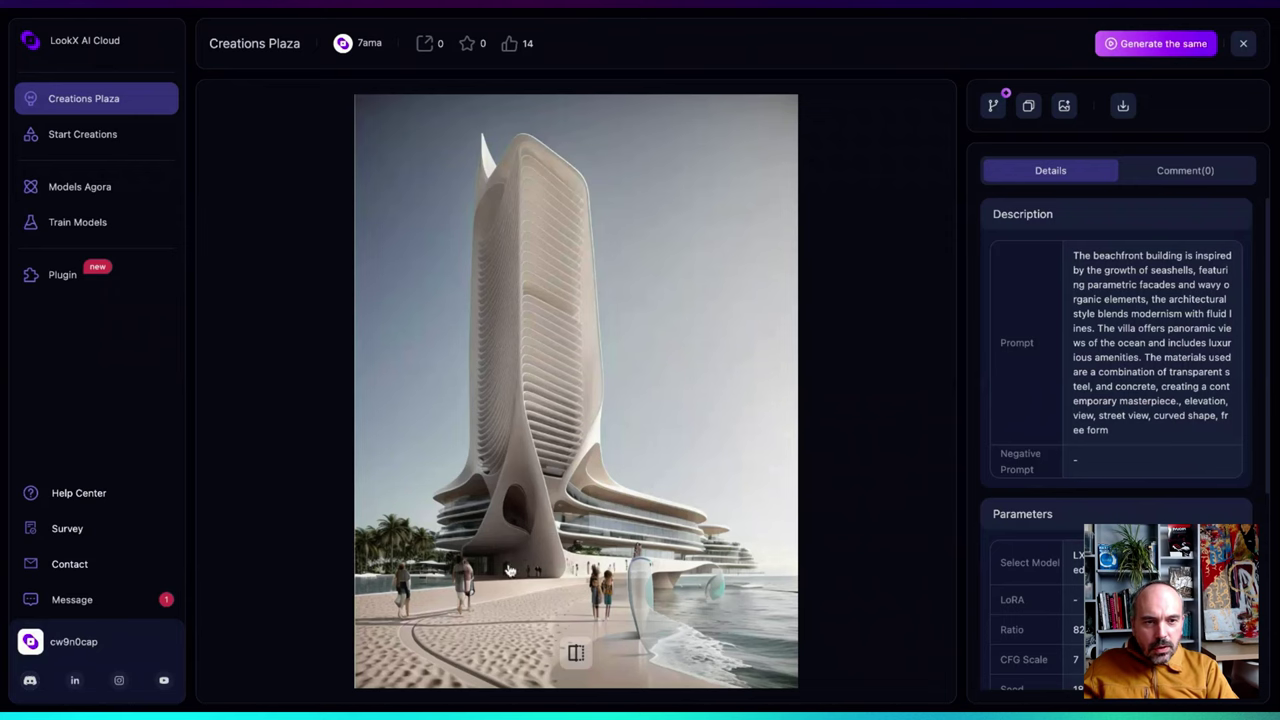
scroll(1115, 400, "down", 3)
left_click(1150, 490)
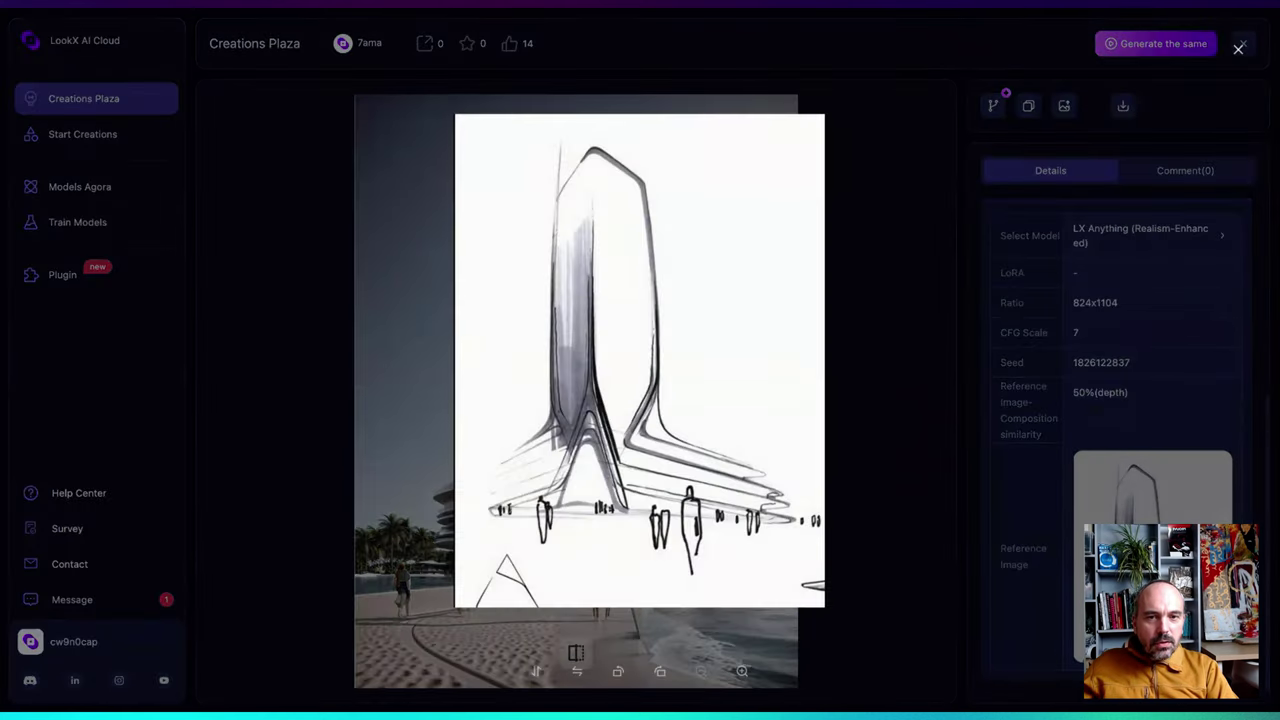
left_click(919, 451)
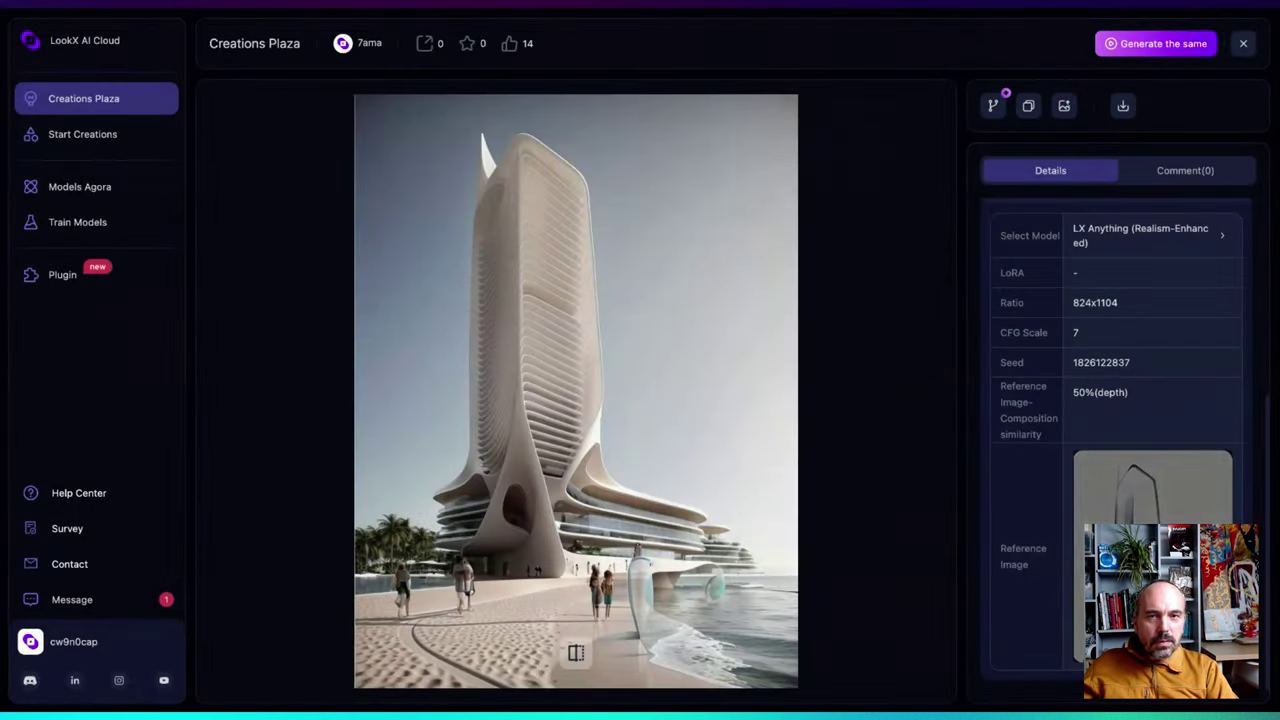
scroll(1115, 400, "up", 3)
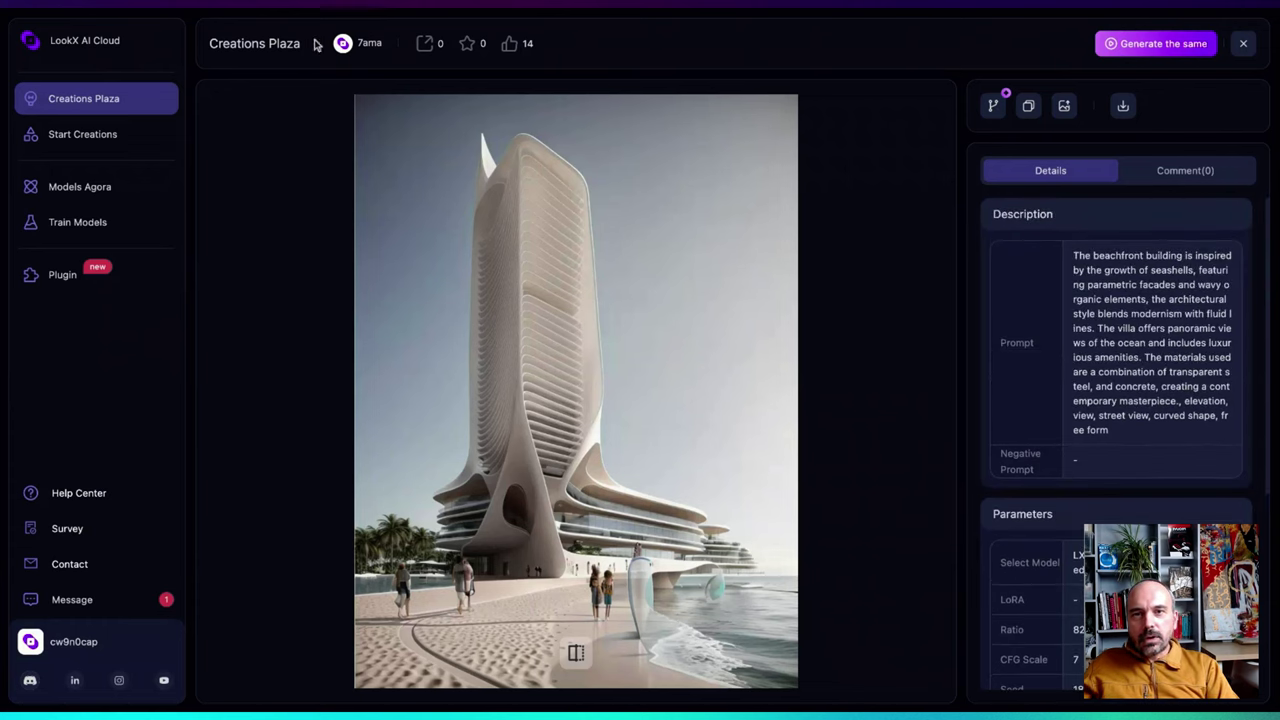
Save the tower to favourites and preview it full-size from the Share options
left_click(466, 45)
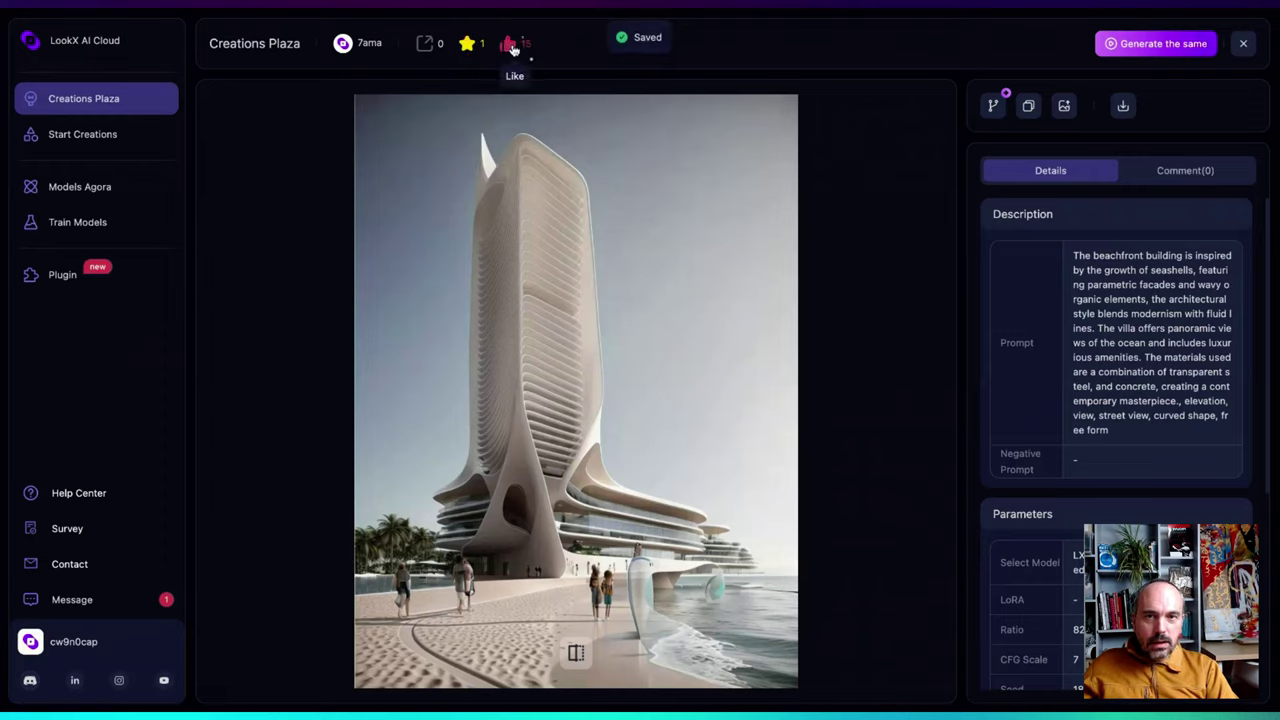
left_click(428, 43)
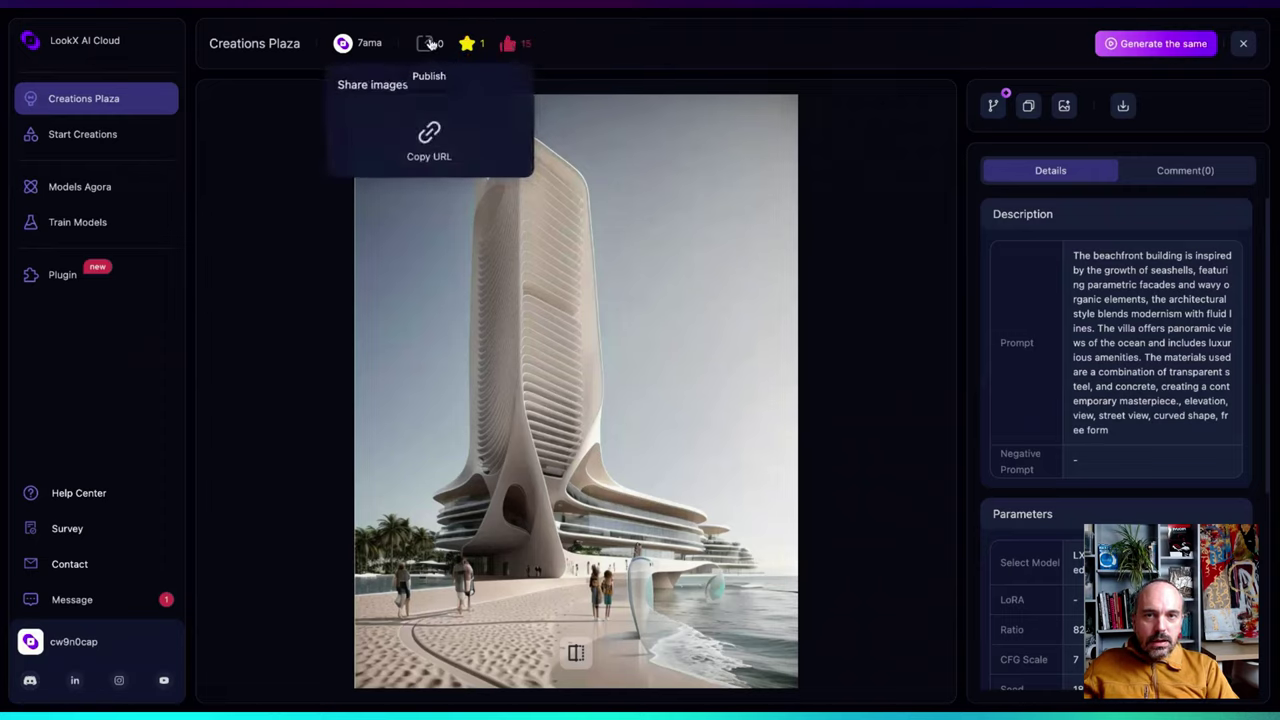
left_click(403, 135)
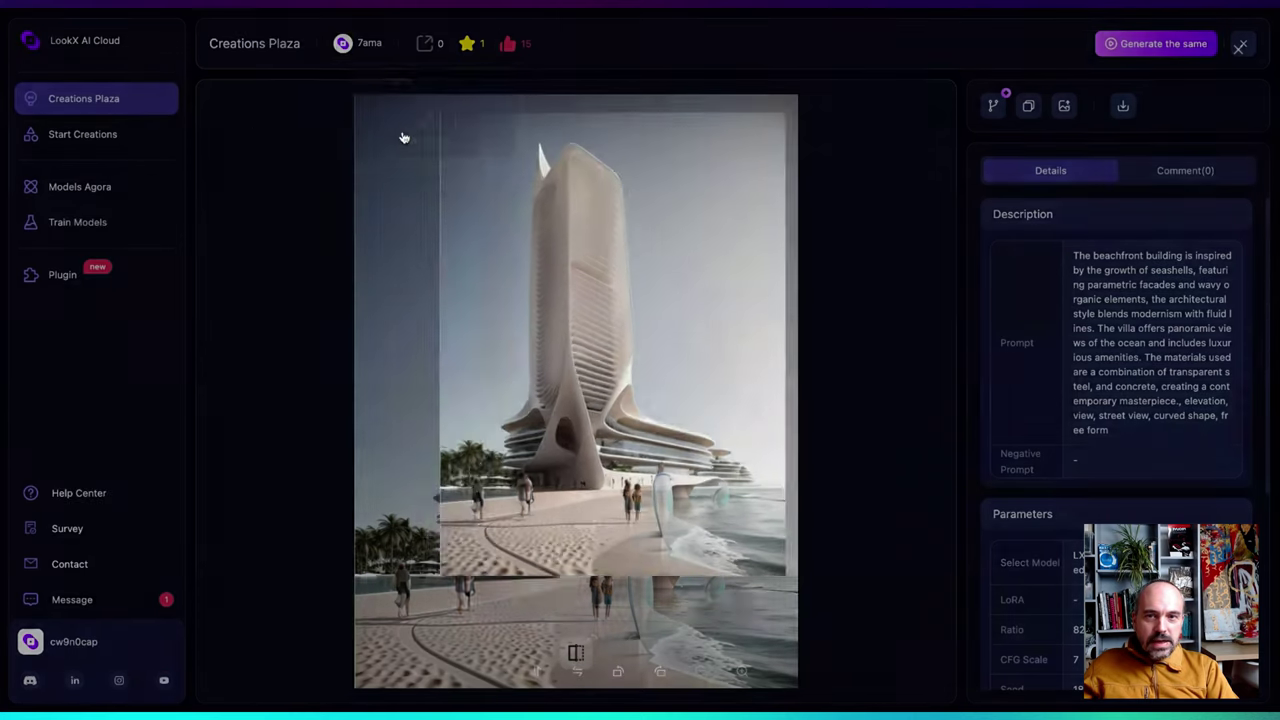
left_click(312, 184)
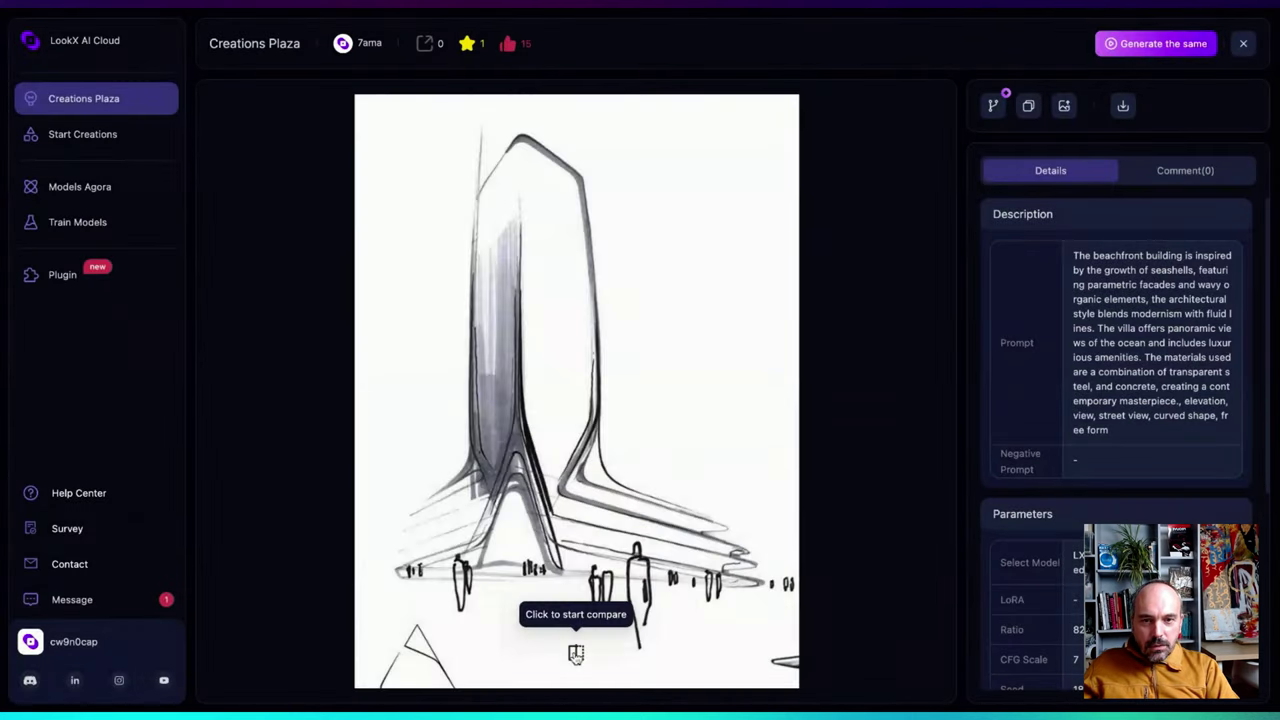
Compare the tower render against its sketch, then start a new creation with Generate the same
left_click(576, 653)
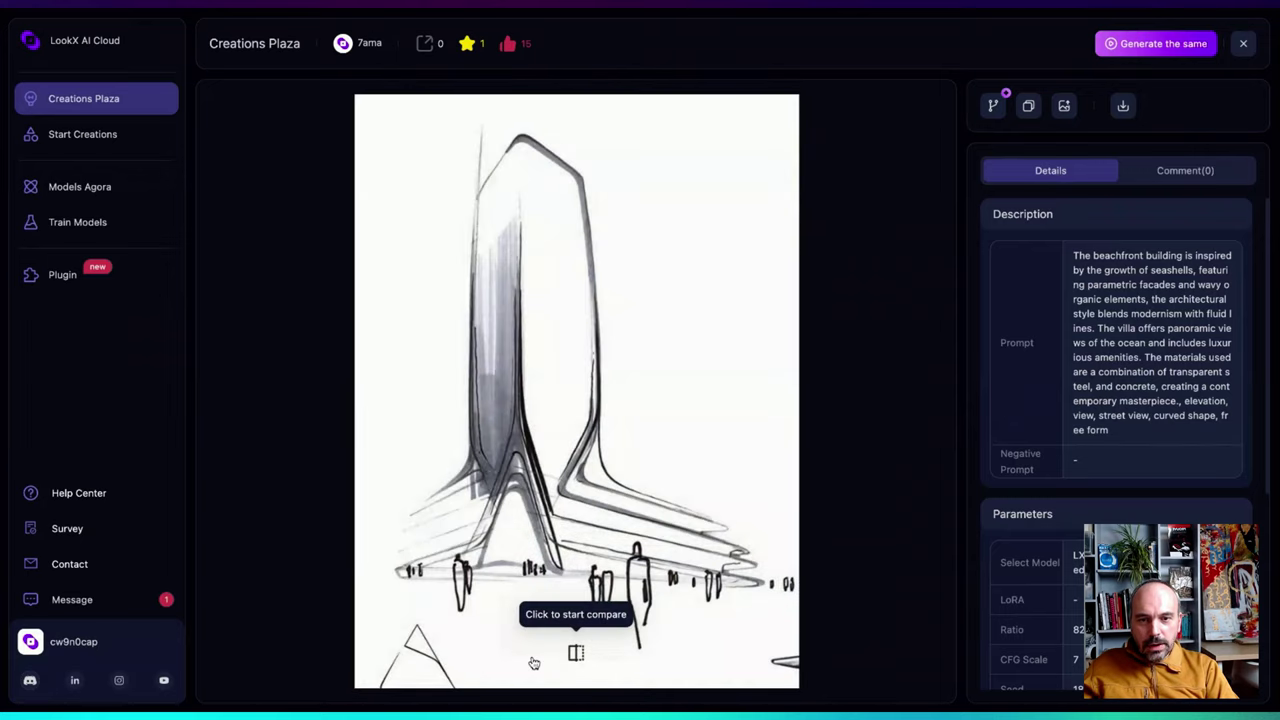
left_click(576, 653)
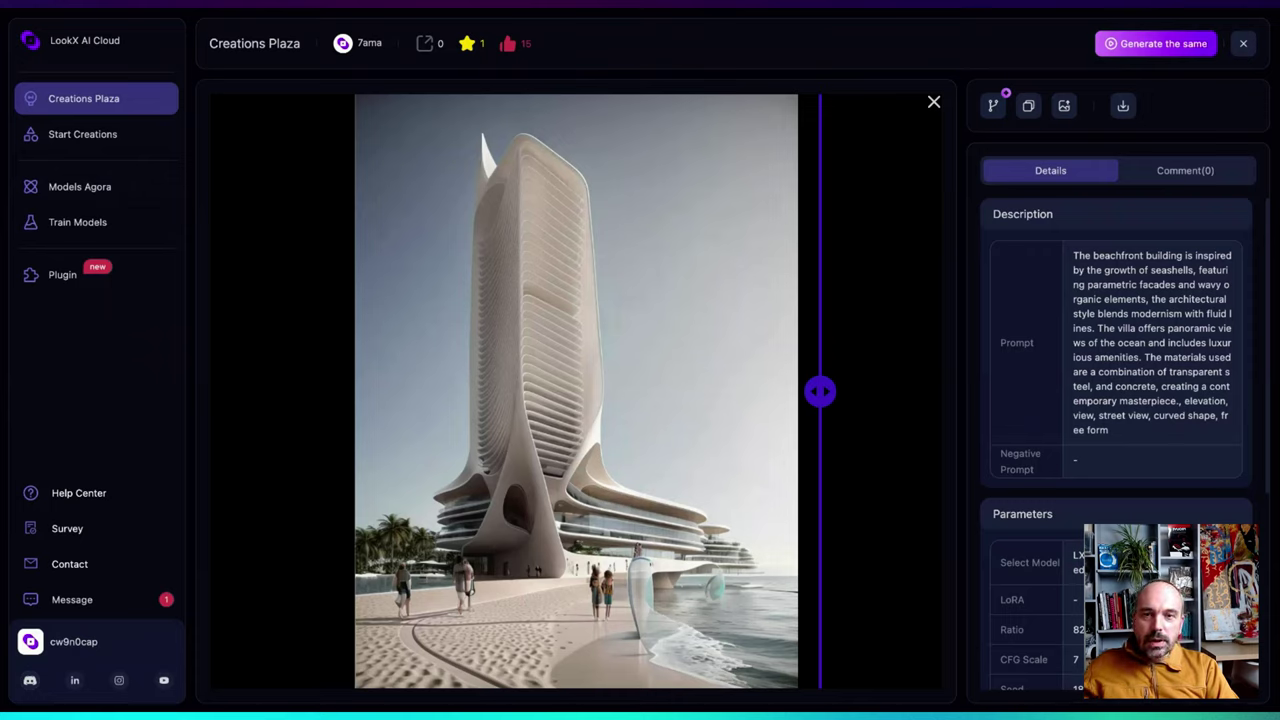
left_click(1155, 43)
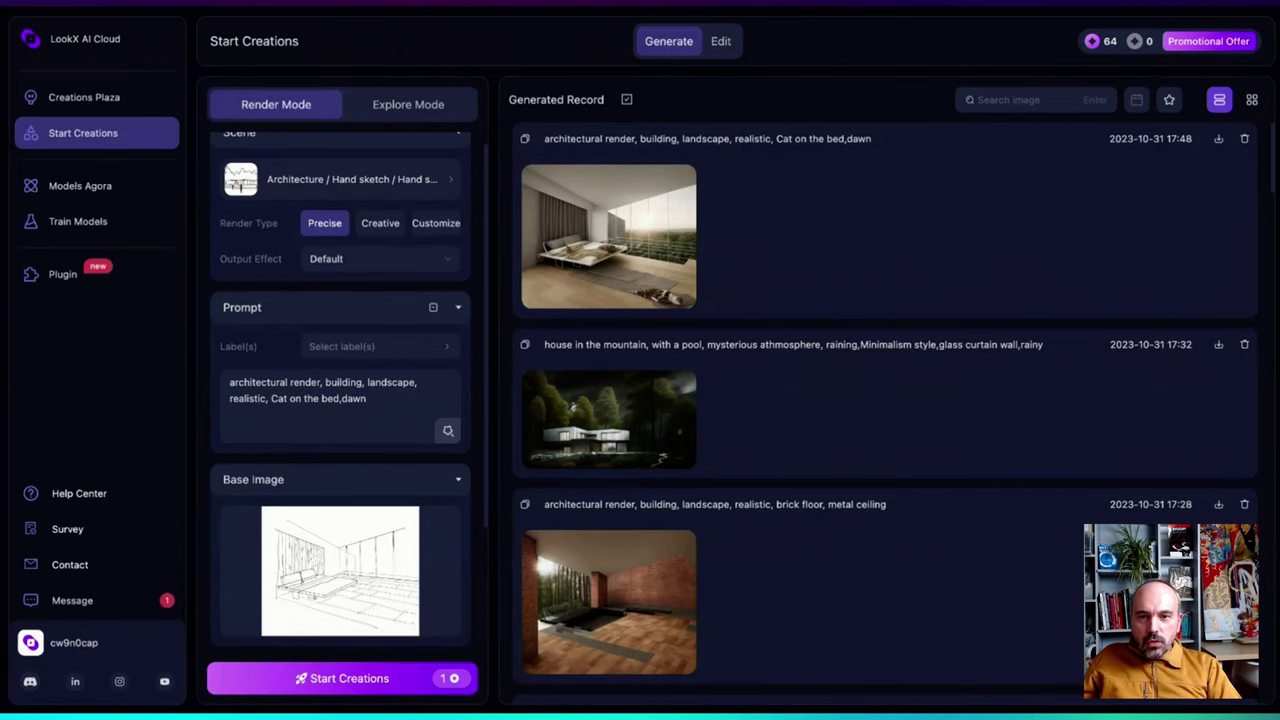
Preview the bedroom hand sketch used as the base image
scroll(350, 417, "down", 2)
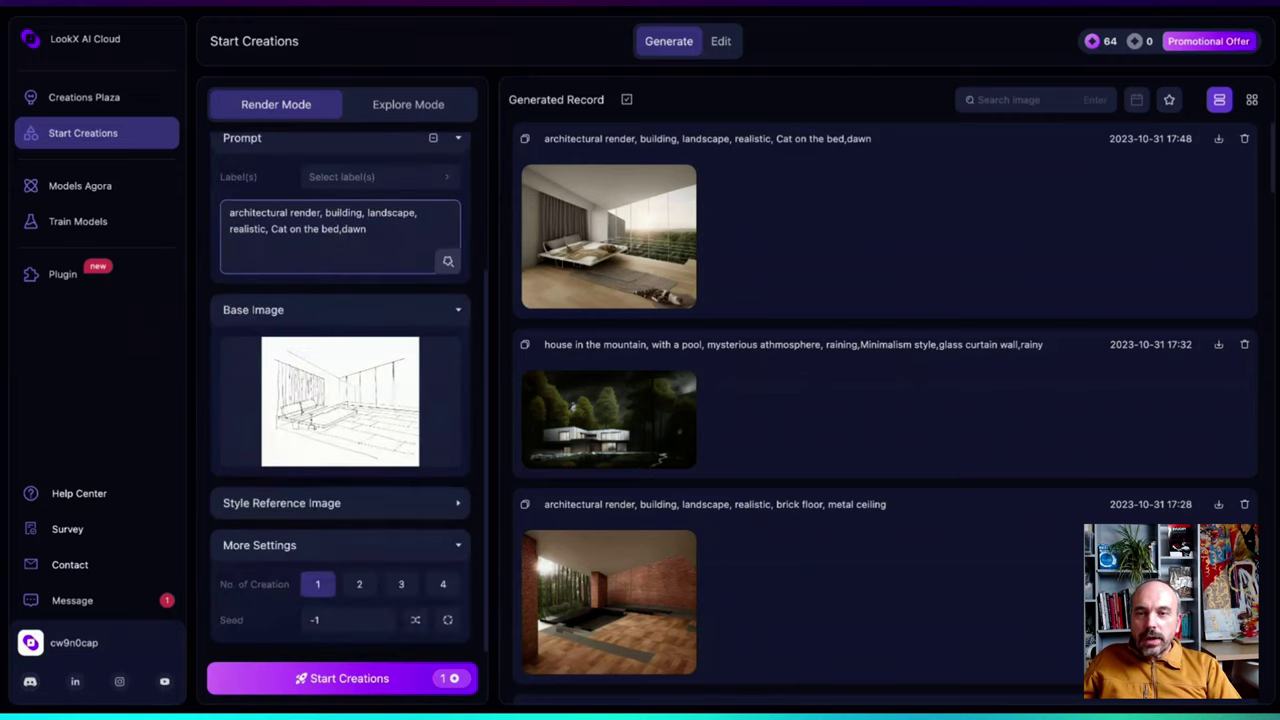
scroll(310, 415, "up", 2)
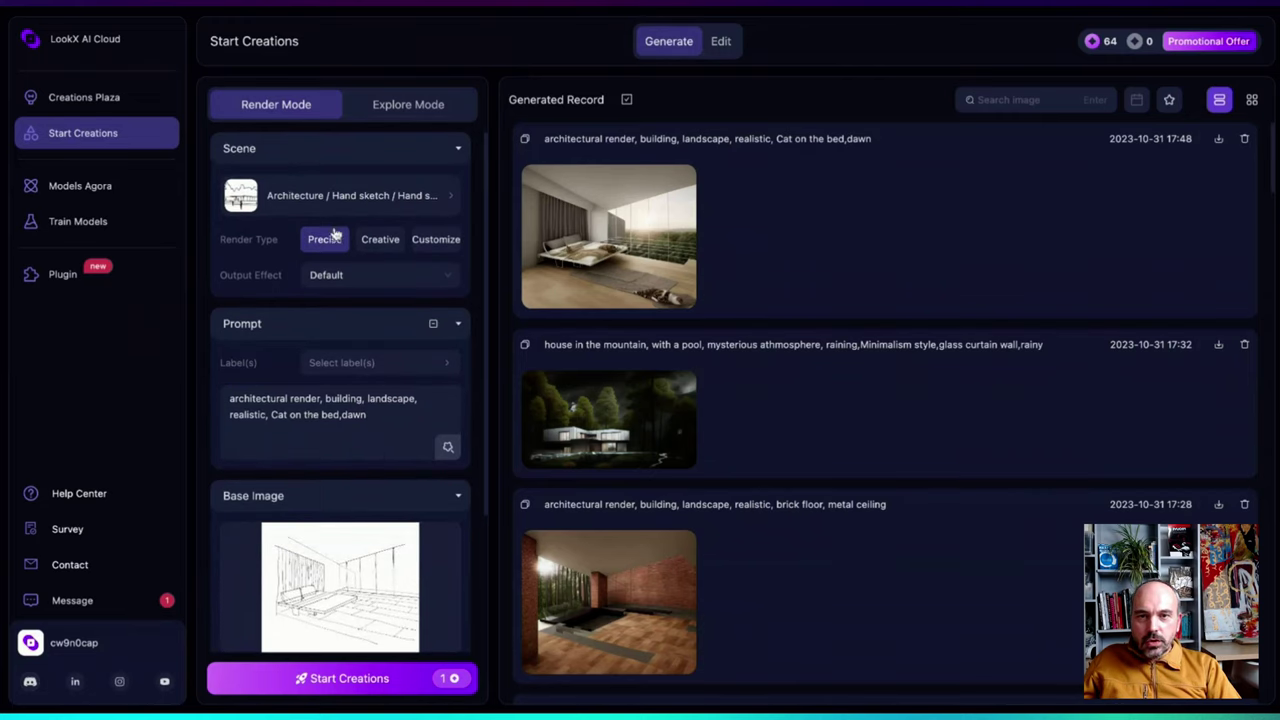
mouse_move(294, 106)
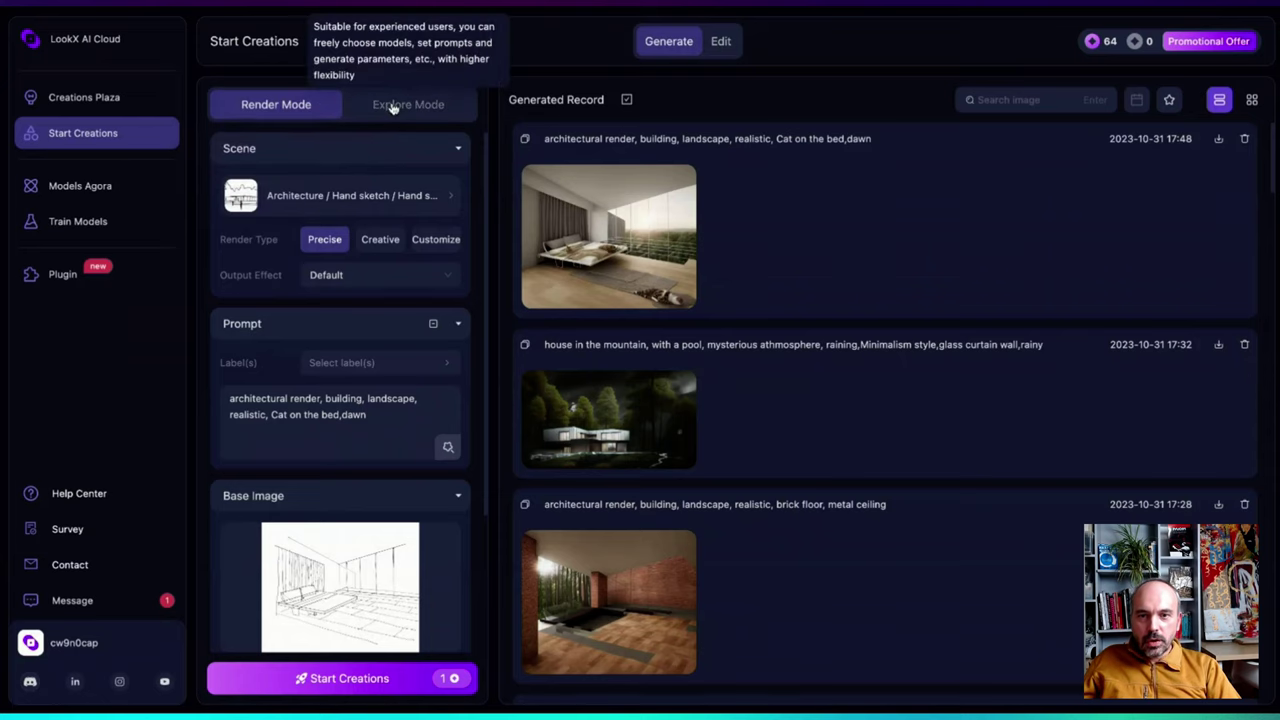
scroll(332, 458, "down", 1)
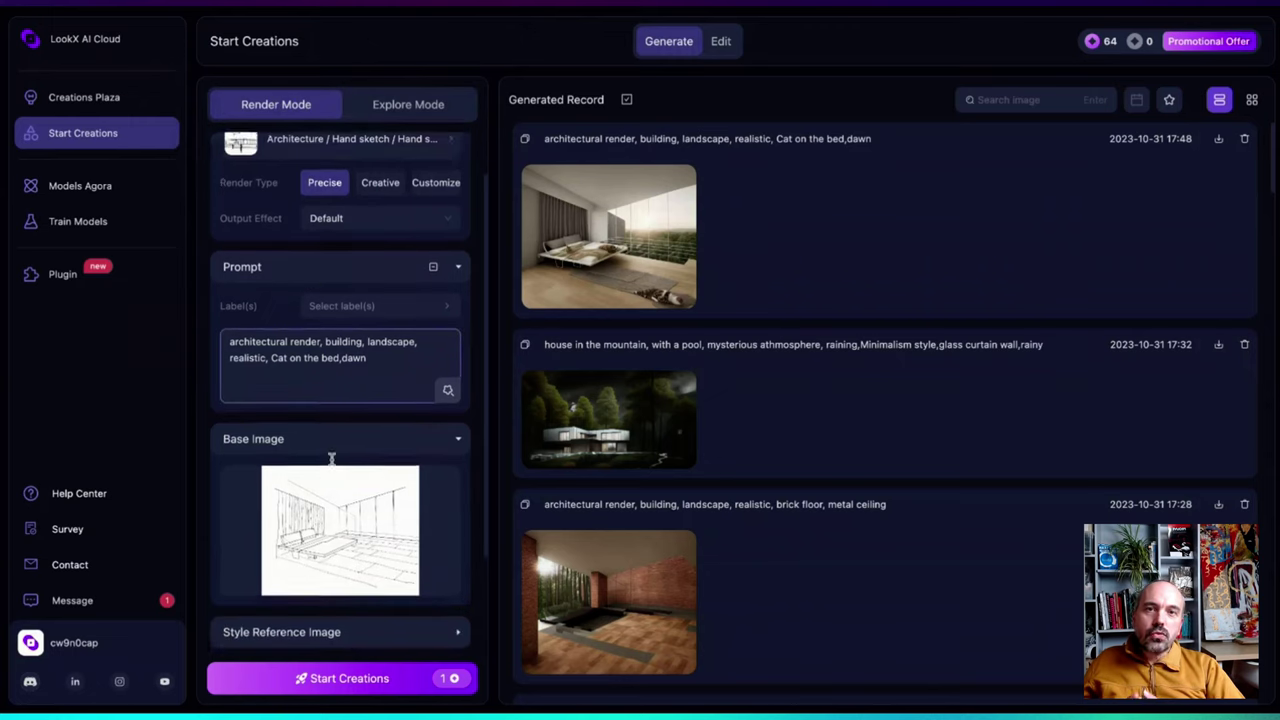
scroll(332, 458, "down", 1)
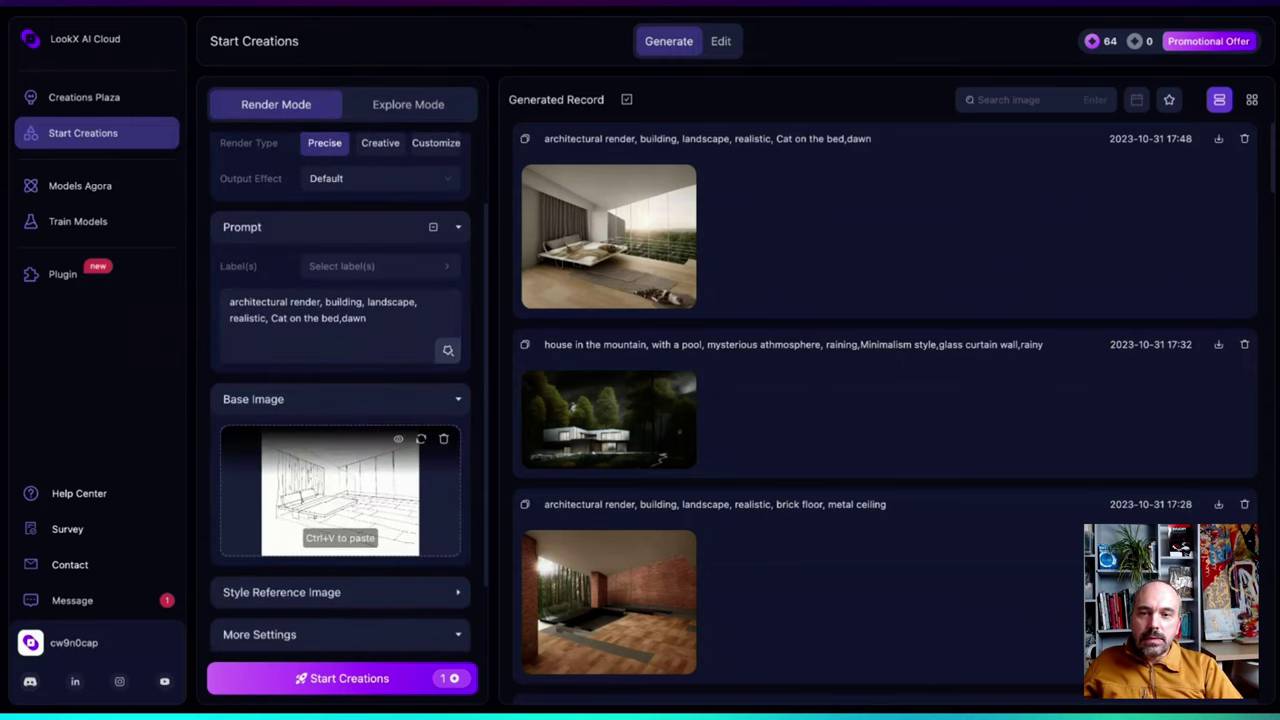
left_click(325, 485)
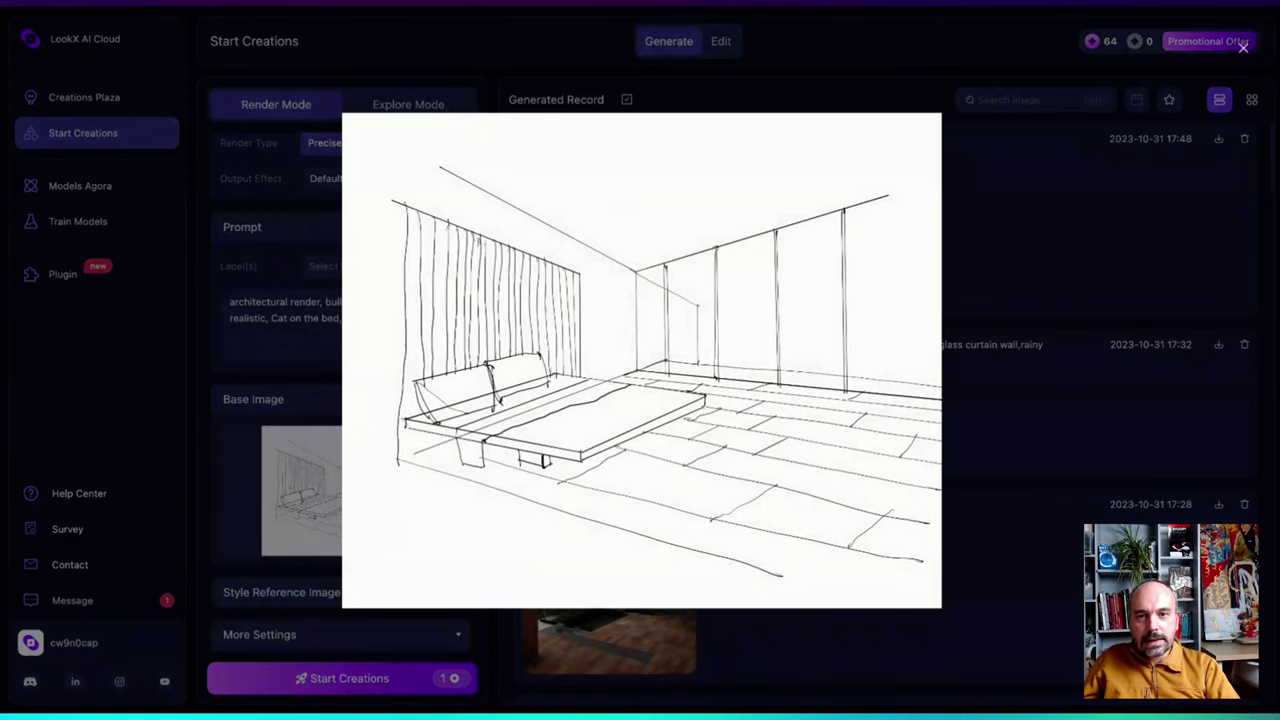
left_click(309, 366)
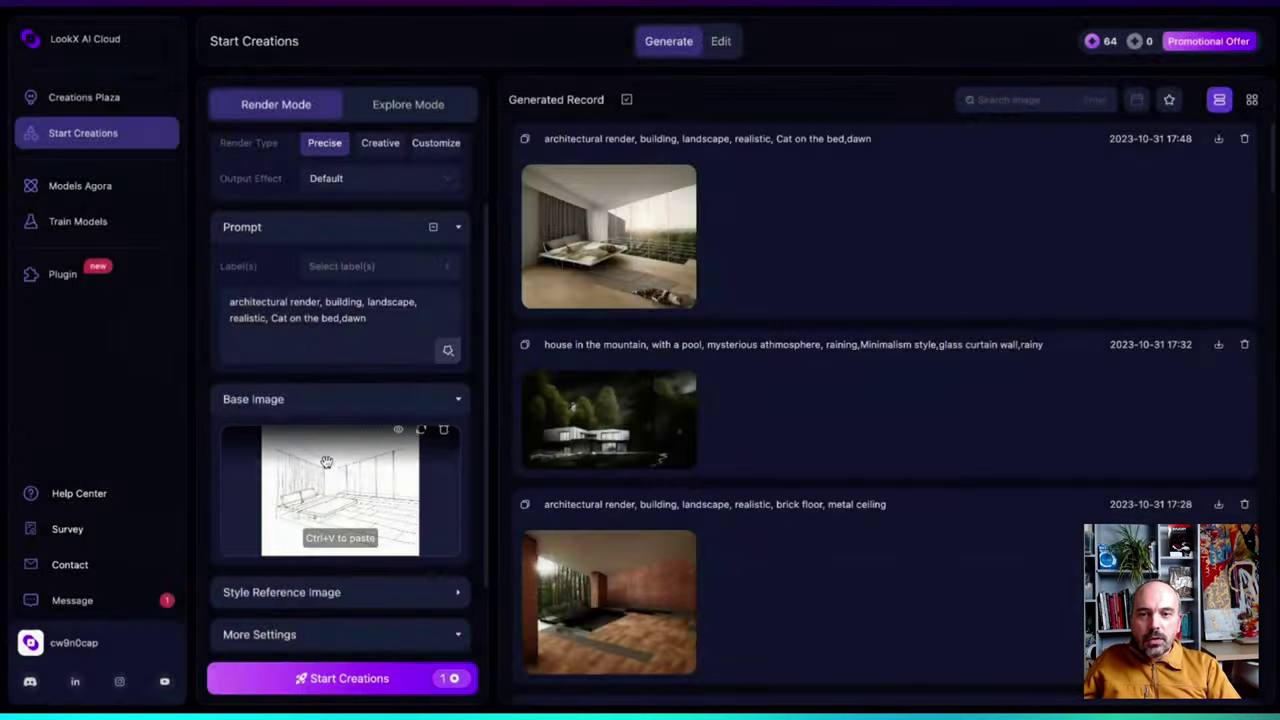
Expand the Style Reference Image and enlarge the platform-bed bedroom photo
scroll(330, 472, "down", 2)
left_click(331, 503)
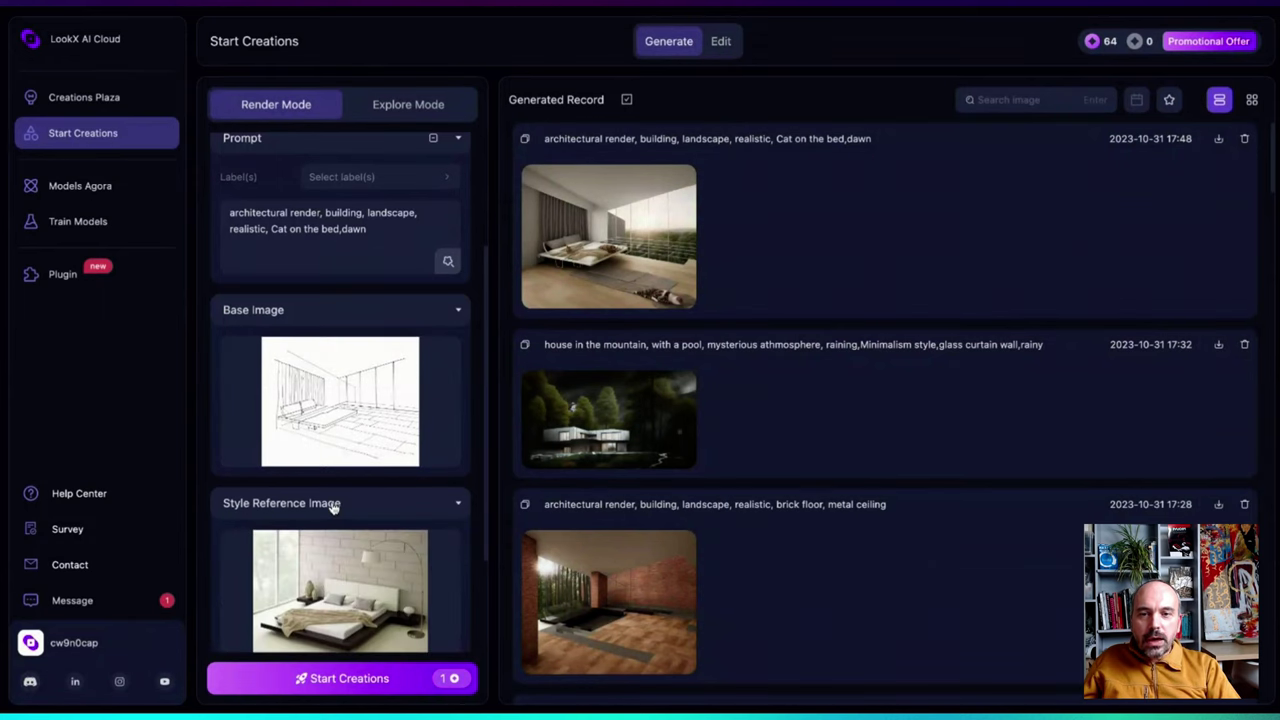
scroll(333, 506, "down", 2)
left_click(350, 483)
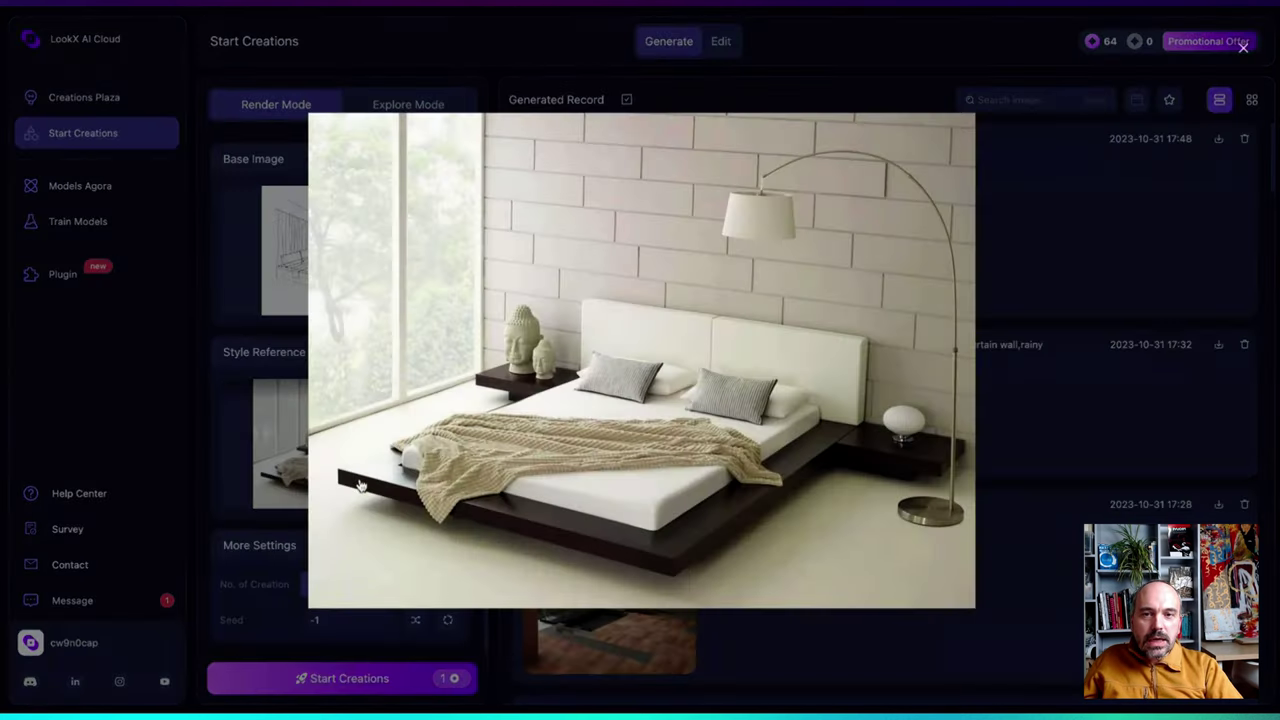
left_click(300, 444)
scroll(258, 447, "up", 2)
scroll(258, 447, "up", 1)
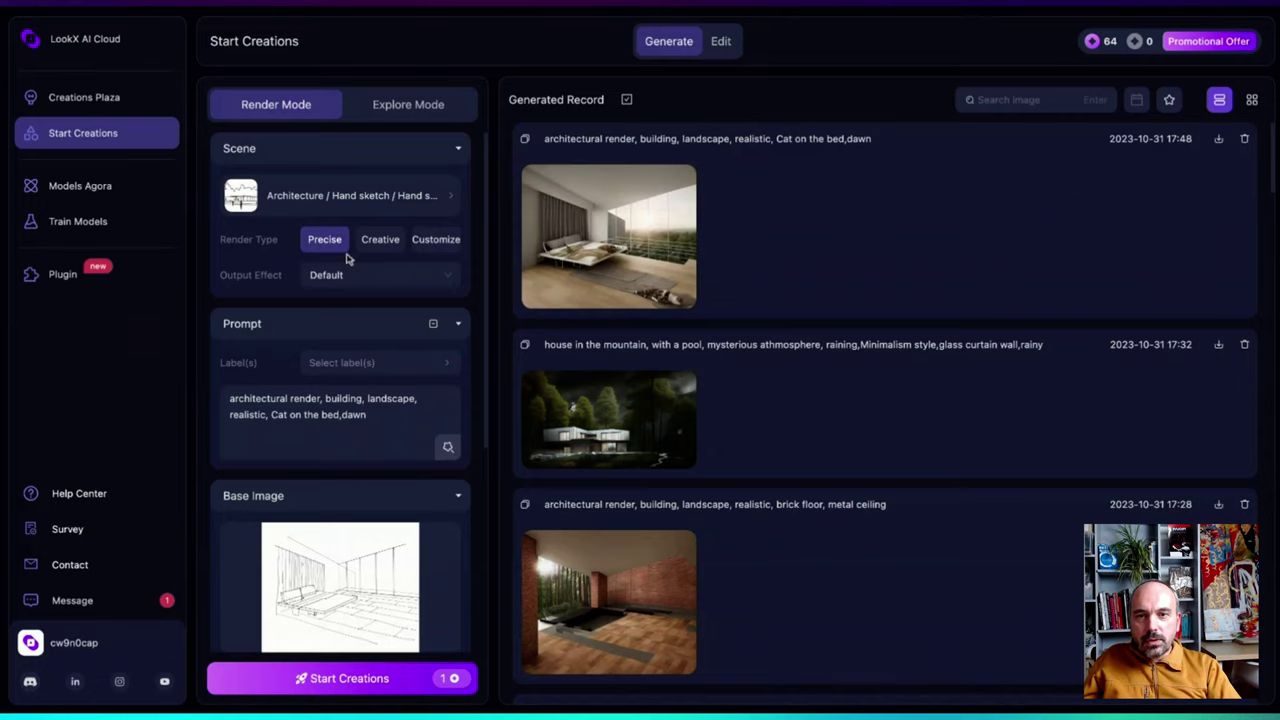
Set the scene to Interior > 3D Massing > Detailed Model
left_click(335, 197)
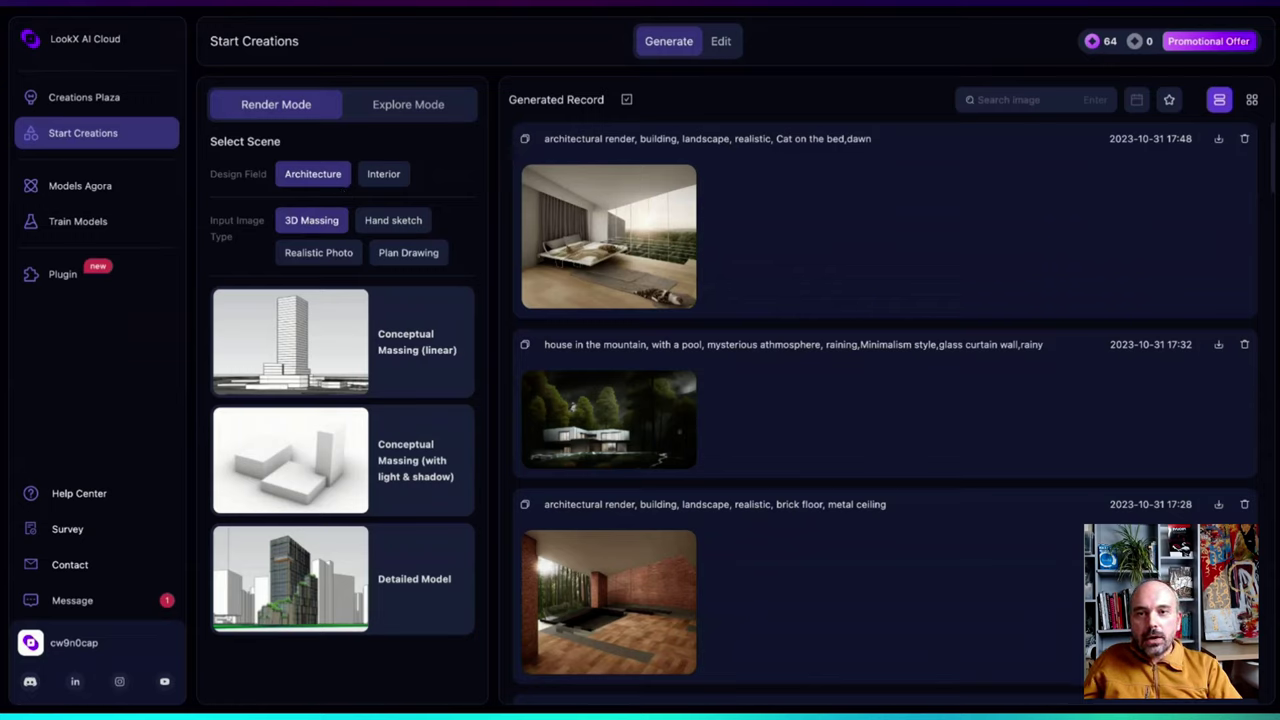
left_click(394, 181)
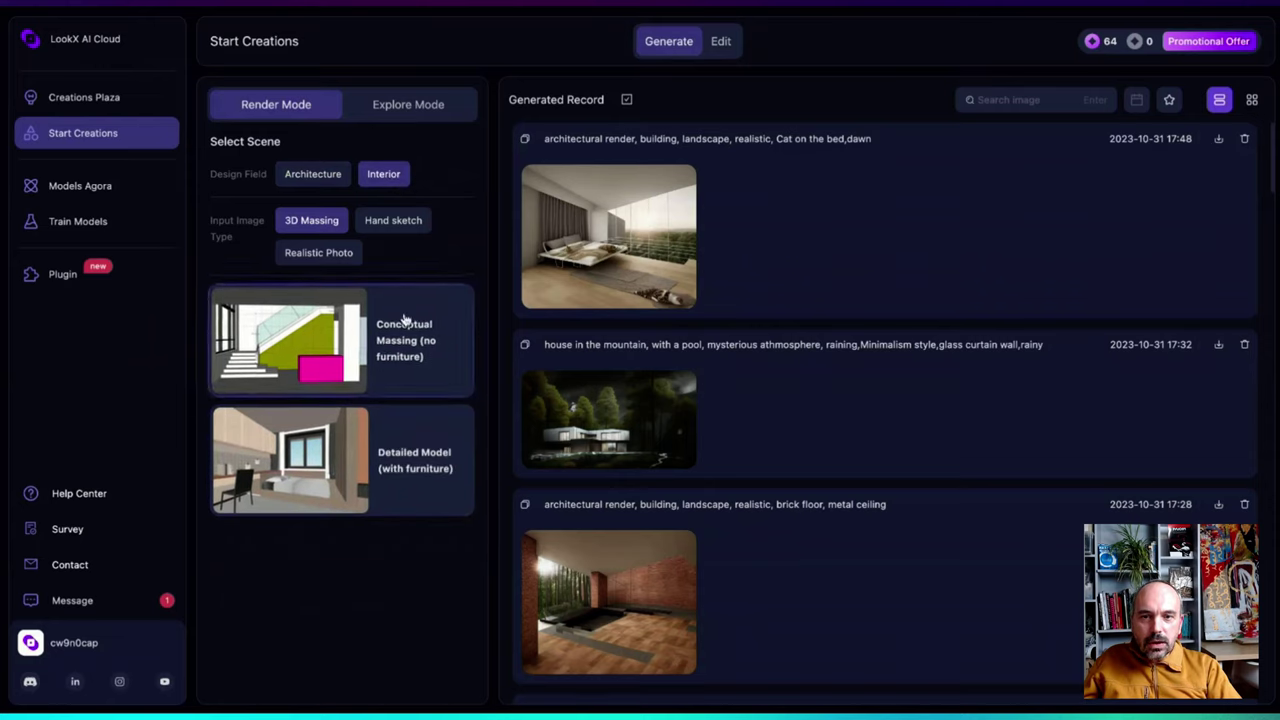
left_click(333, 480)
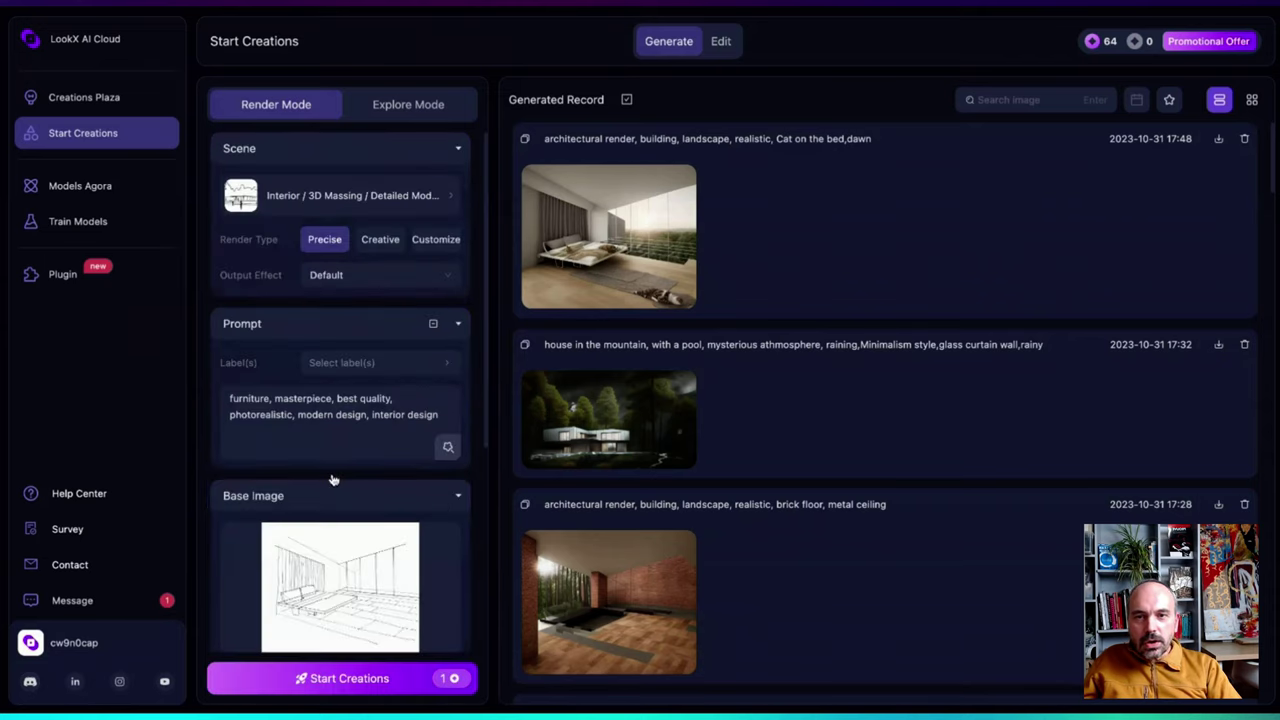
Reopen Select Scene and show the Architecture hand sketch scene options
left_click(345, 197)
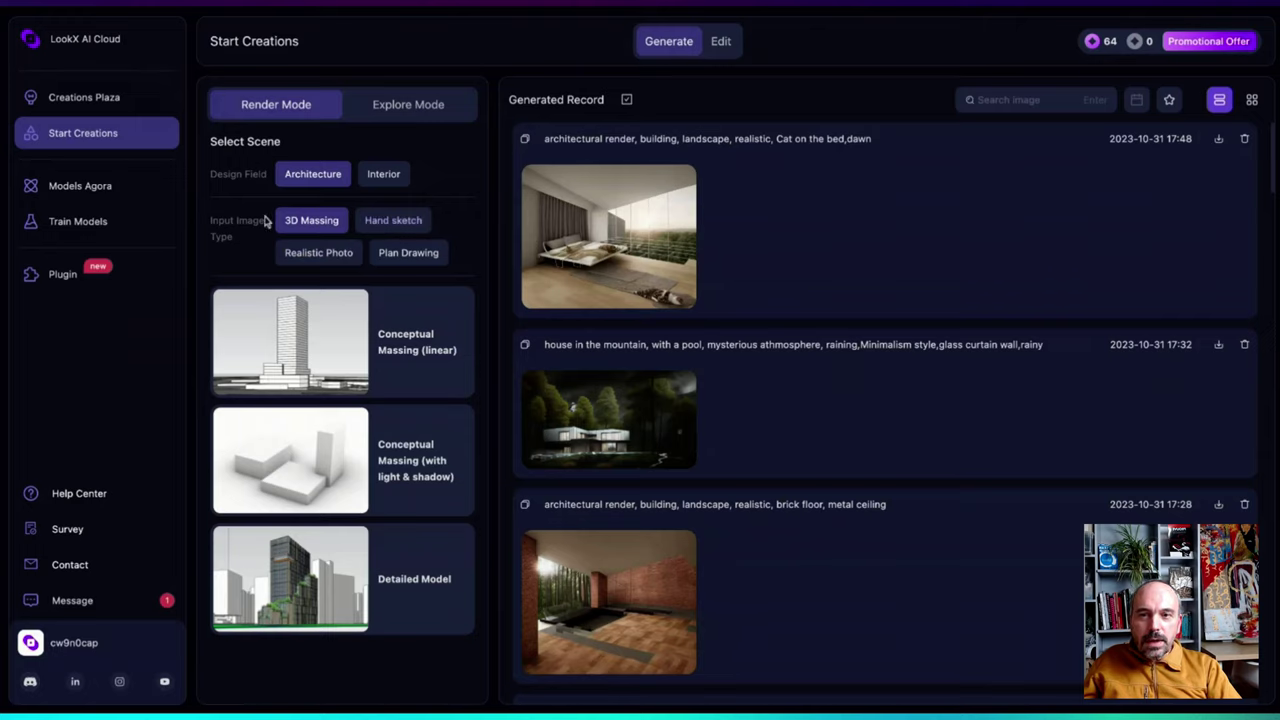
mouse_move(205, 220)
left_mouse_down()
mouse_move(277, 243)
mouse_move(393, 215)
left_mouse_up()
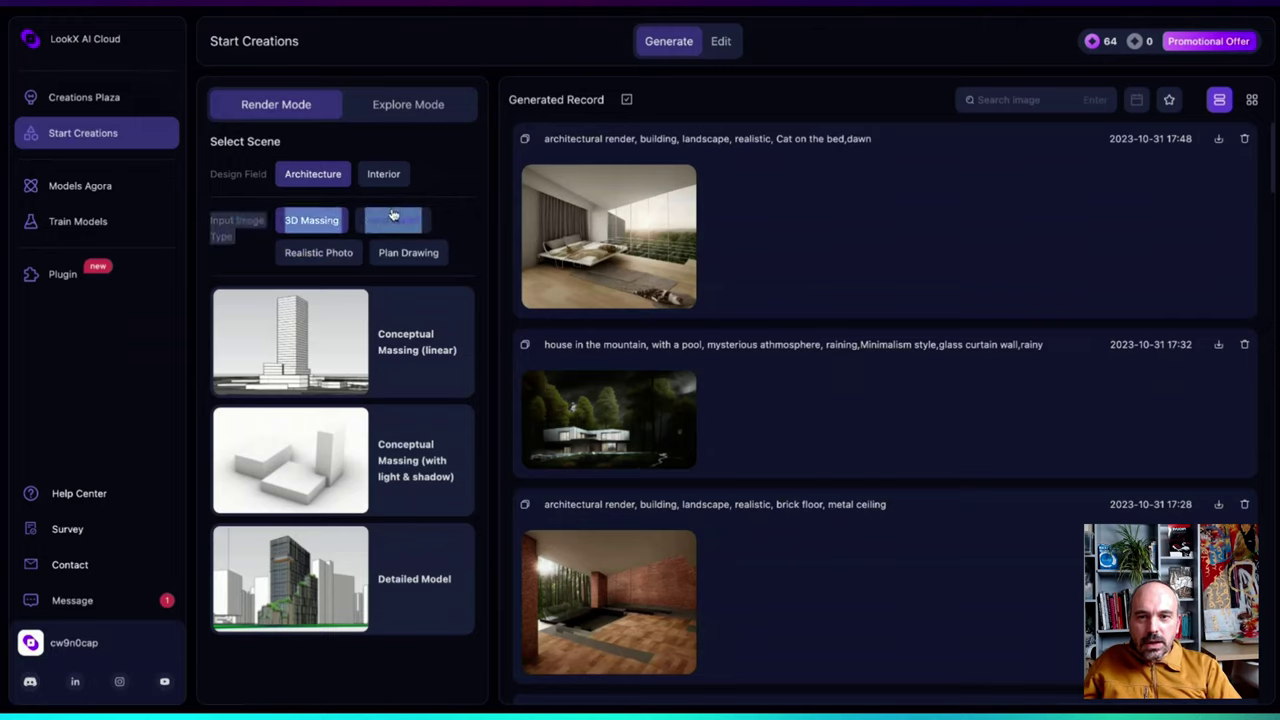
left_click(393, 218)
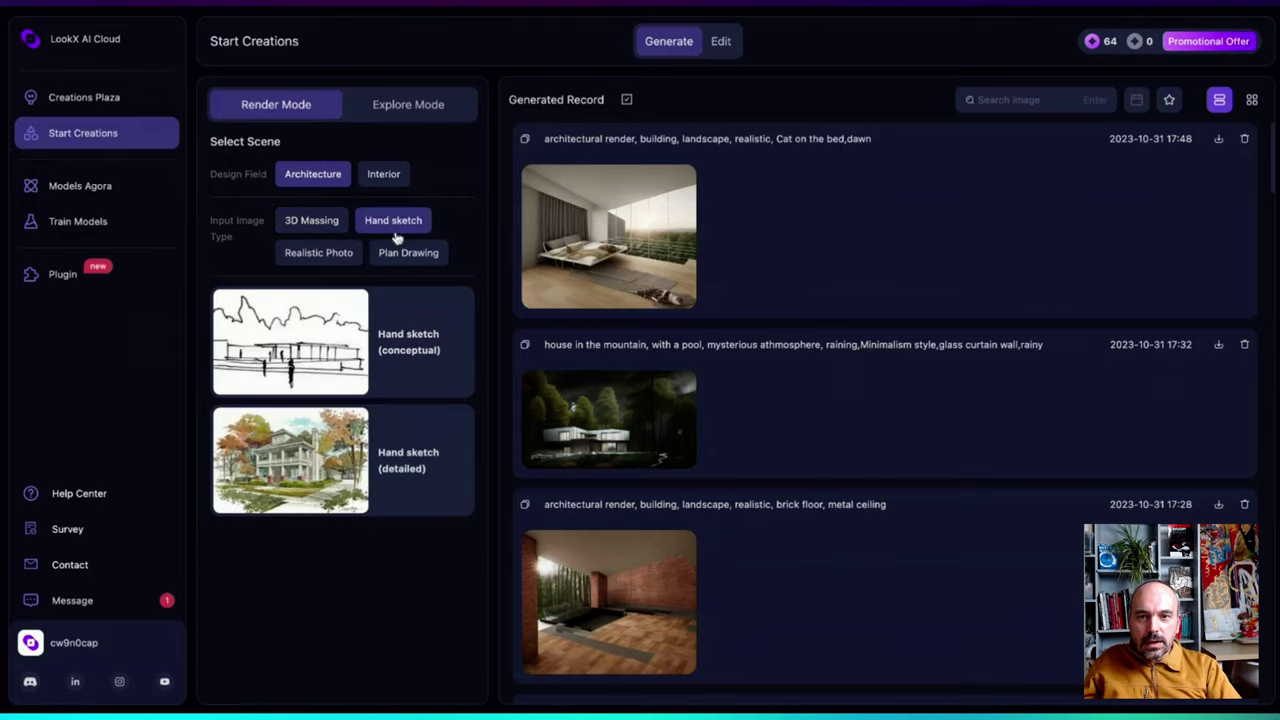
Choose the Hand sketch (conceptual) scene and review the default prompt keywords
left_click(388, 342)
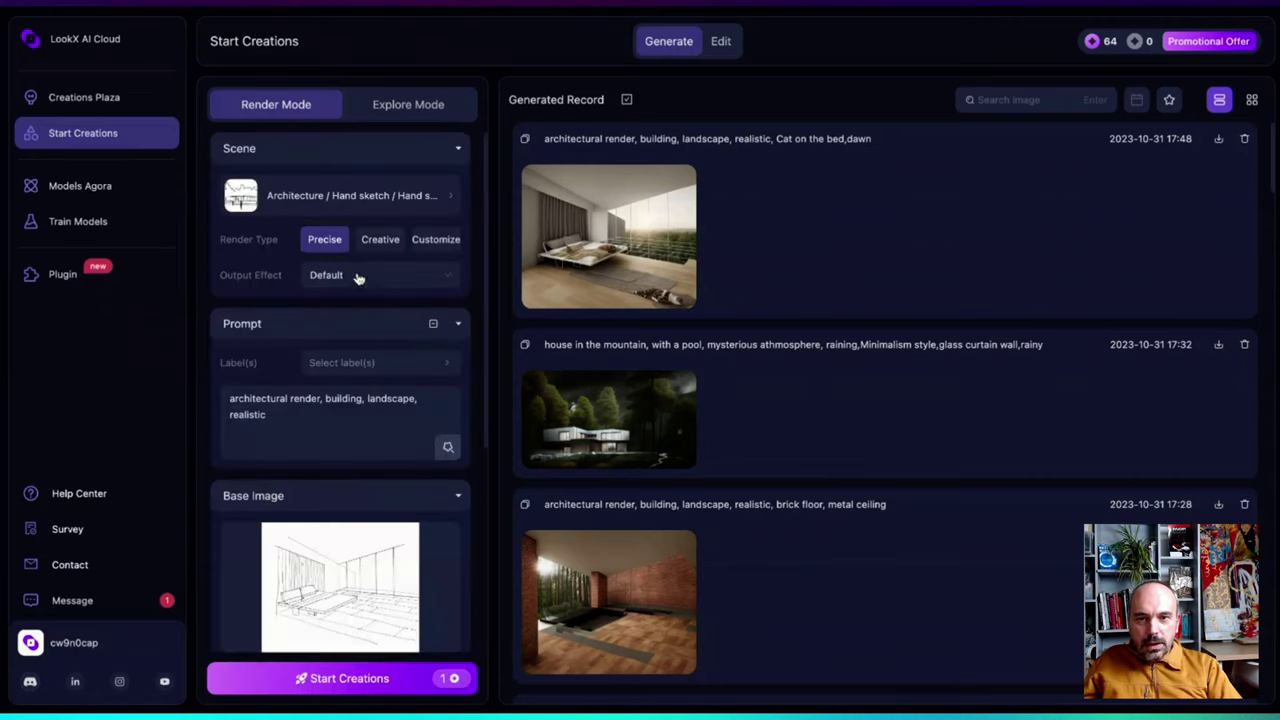
scroll(343, 390, "down", 1)
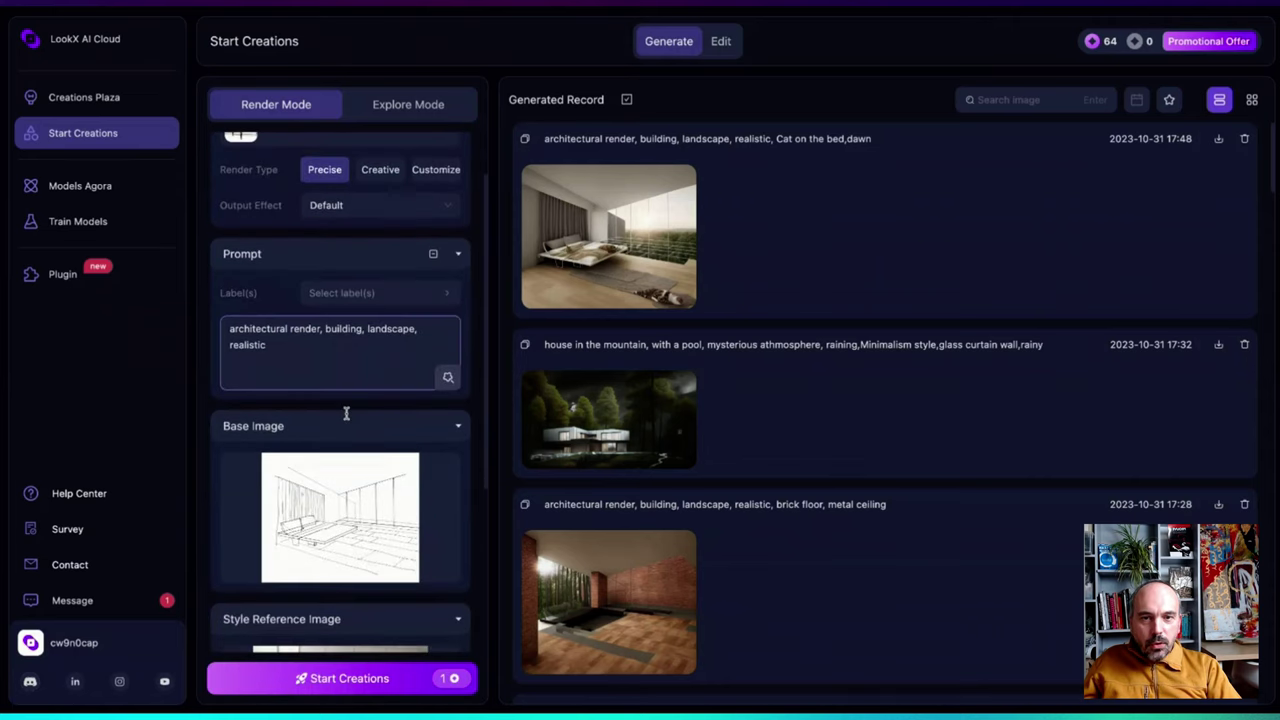
double_click(249, 332)
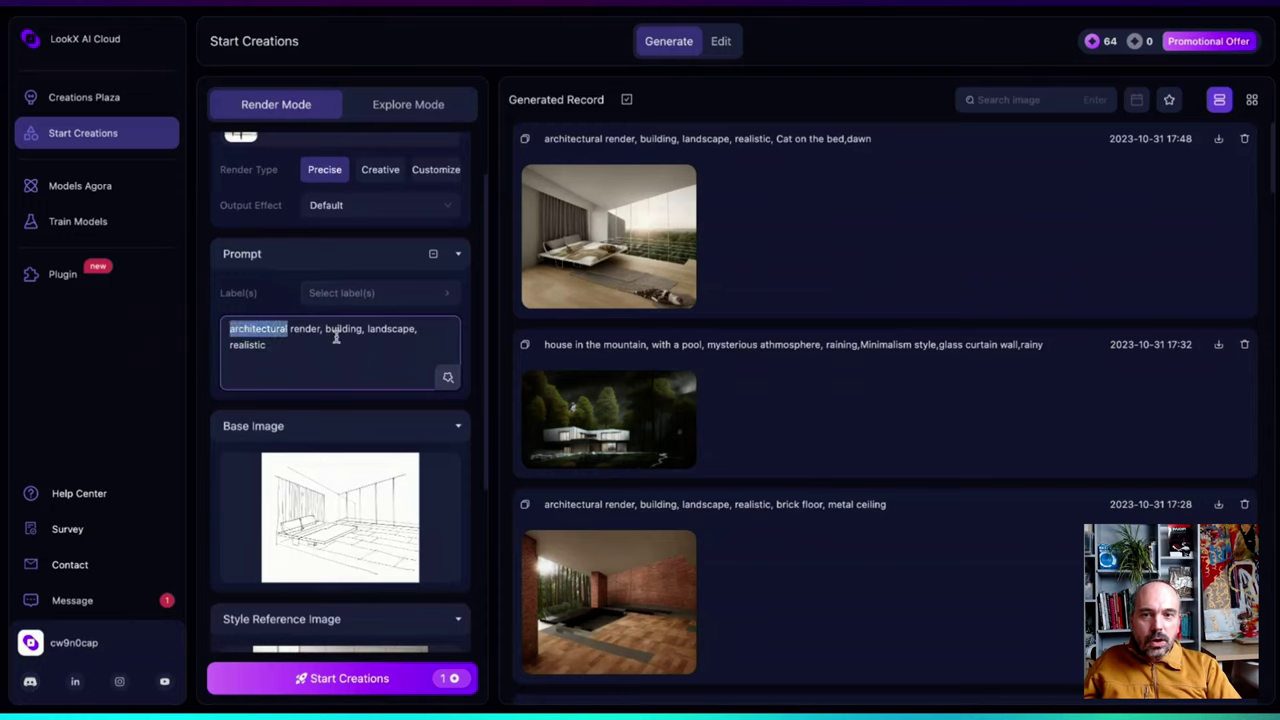
double_click(341, 332)
double_click(388, 331)
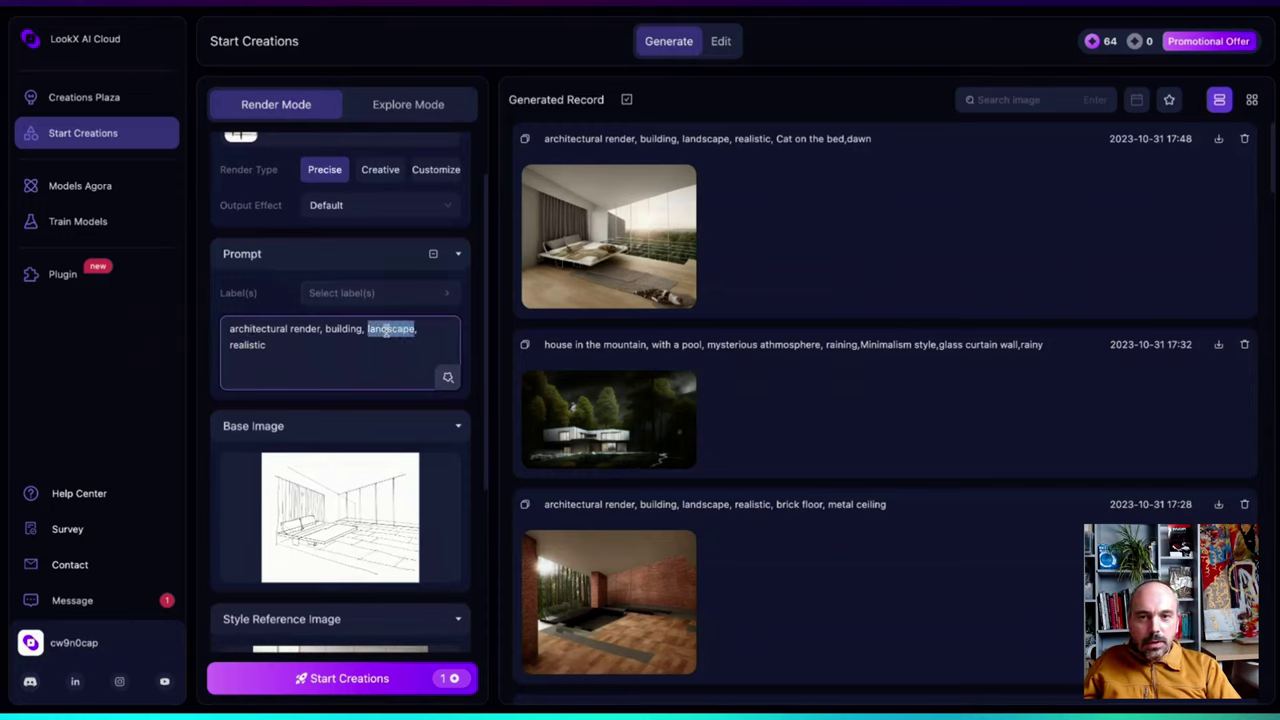
double_click(270, 346)
Append ', with a person on the bed and one on the balcony' to the prompt
left_click(291, 348)
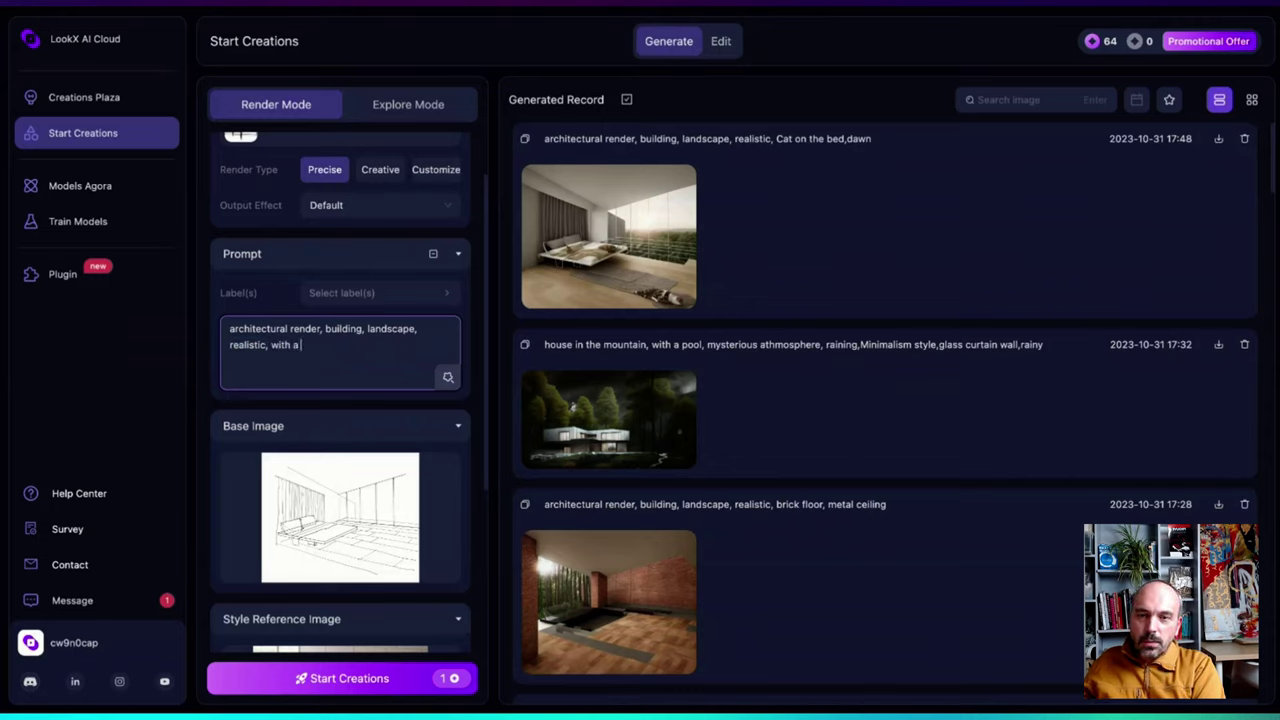
type(", with a person on t")
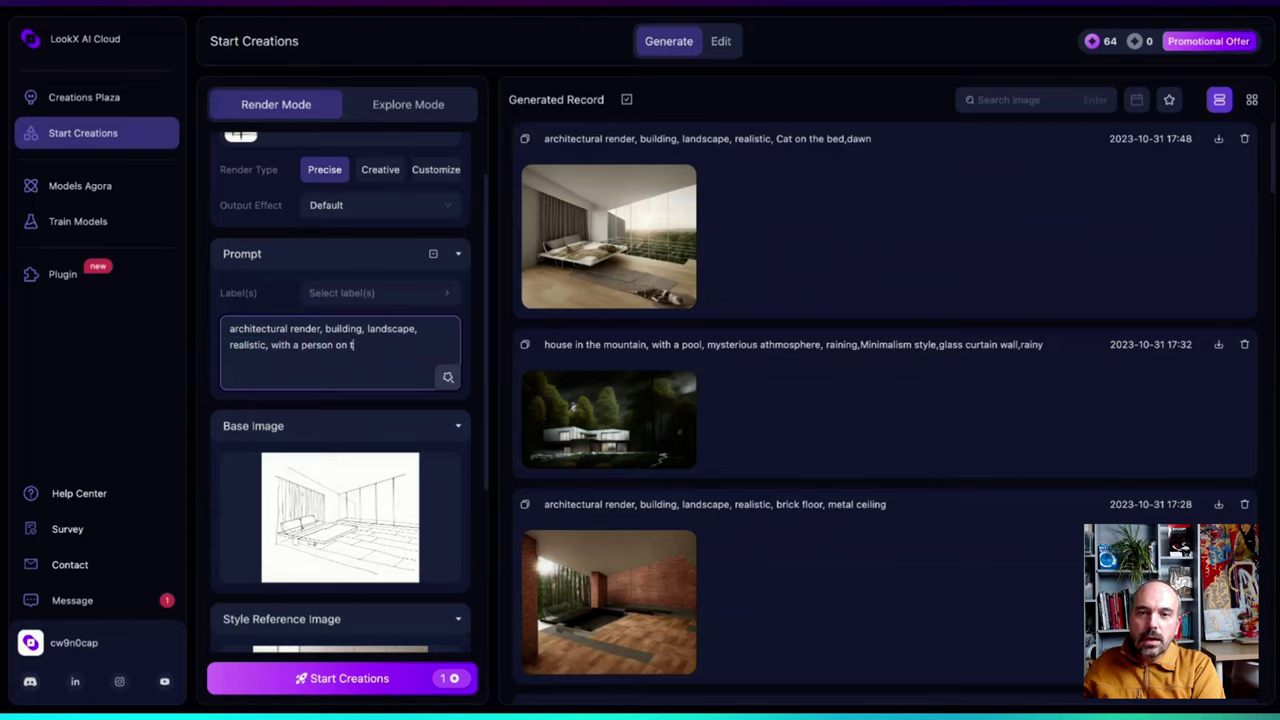
type("he b")
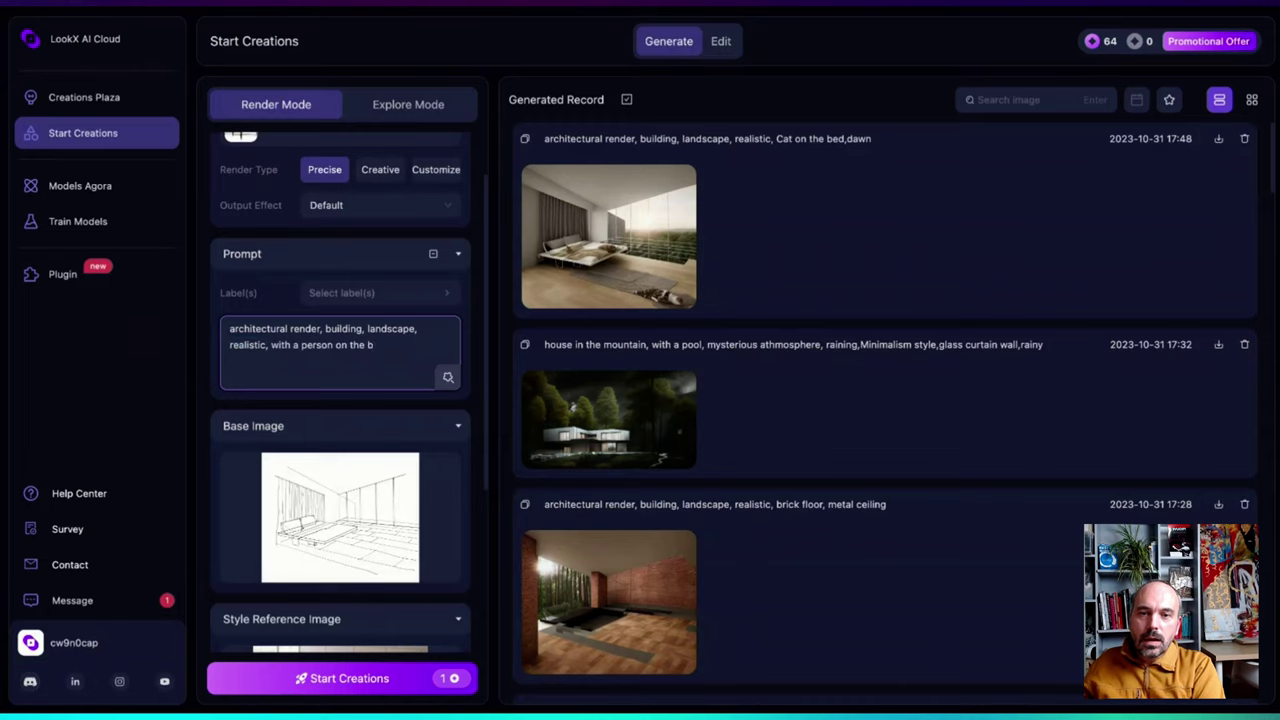
type("dend one")
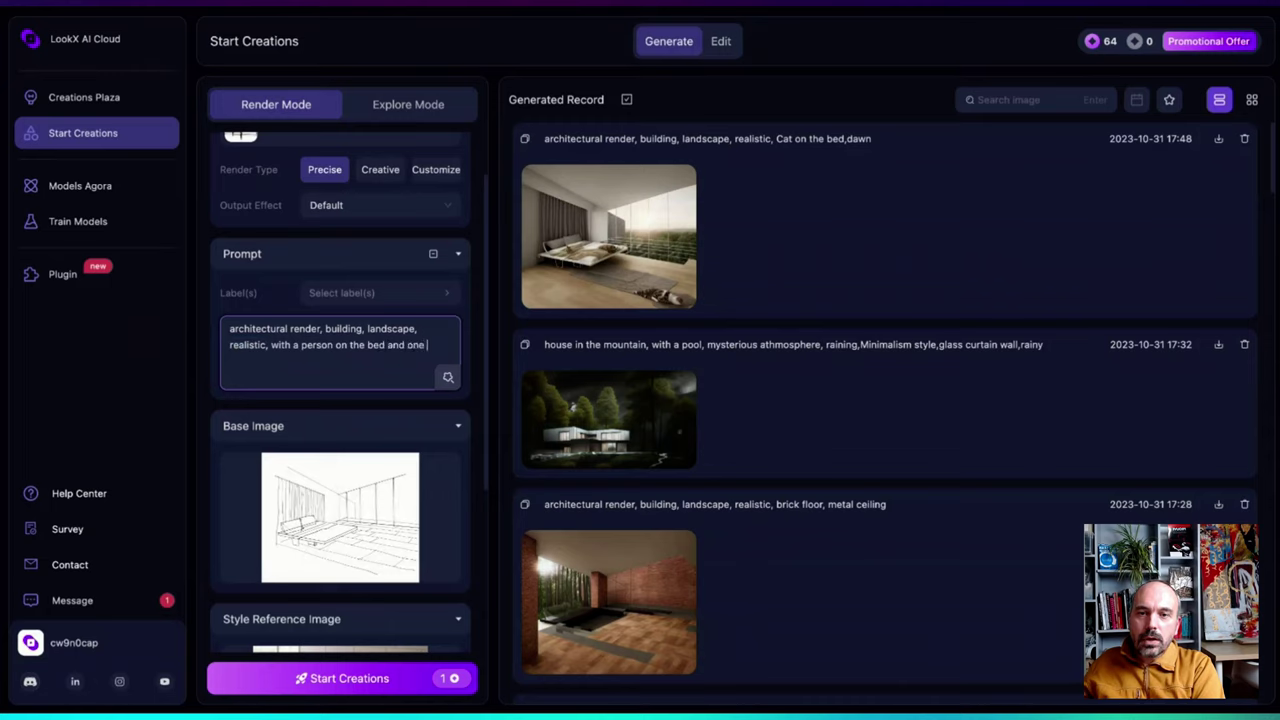
type(" on the ba")
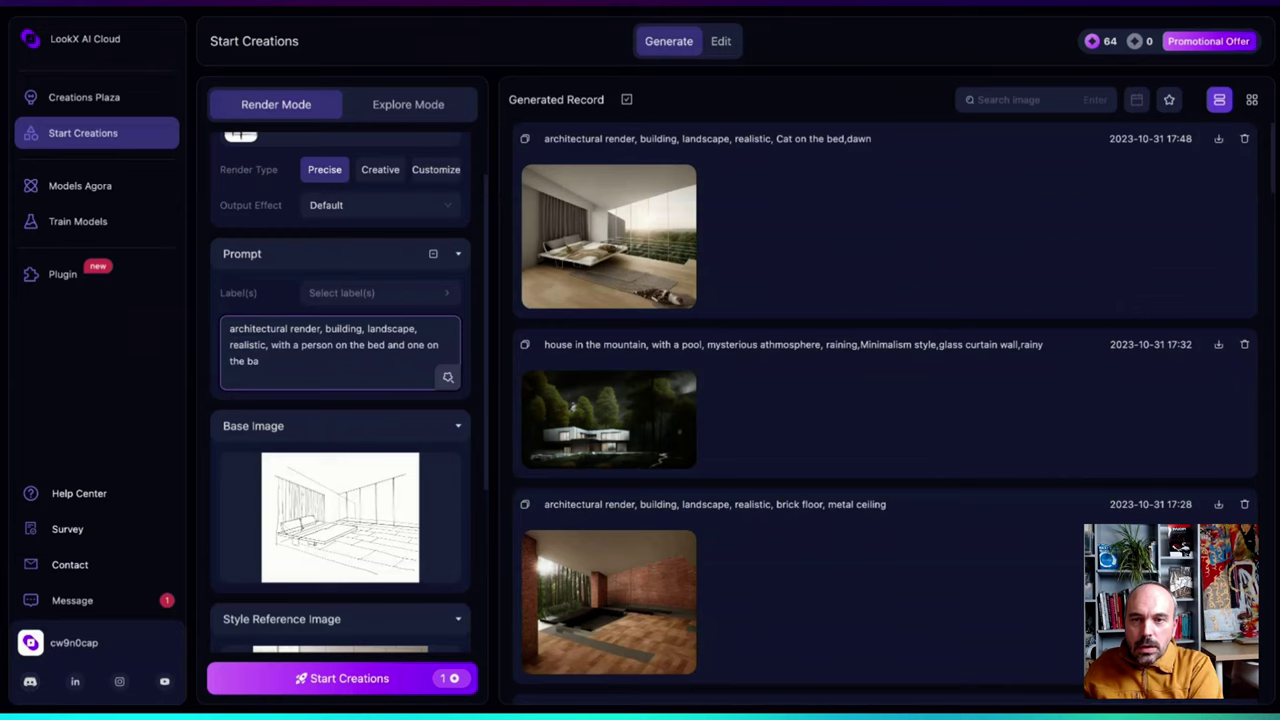
type("lcolcony")
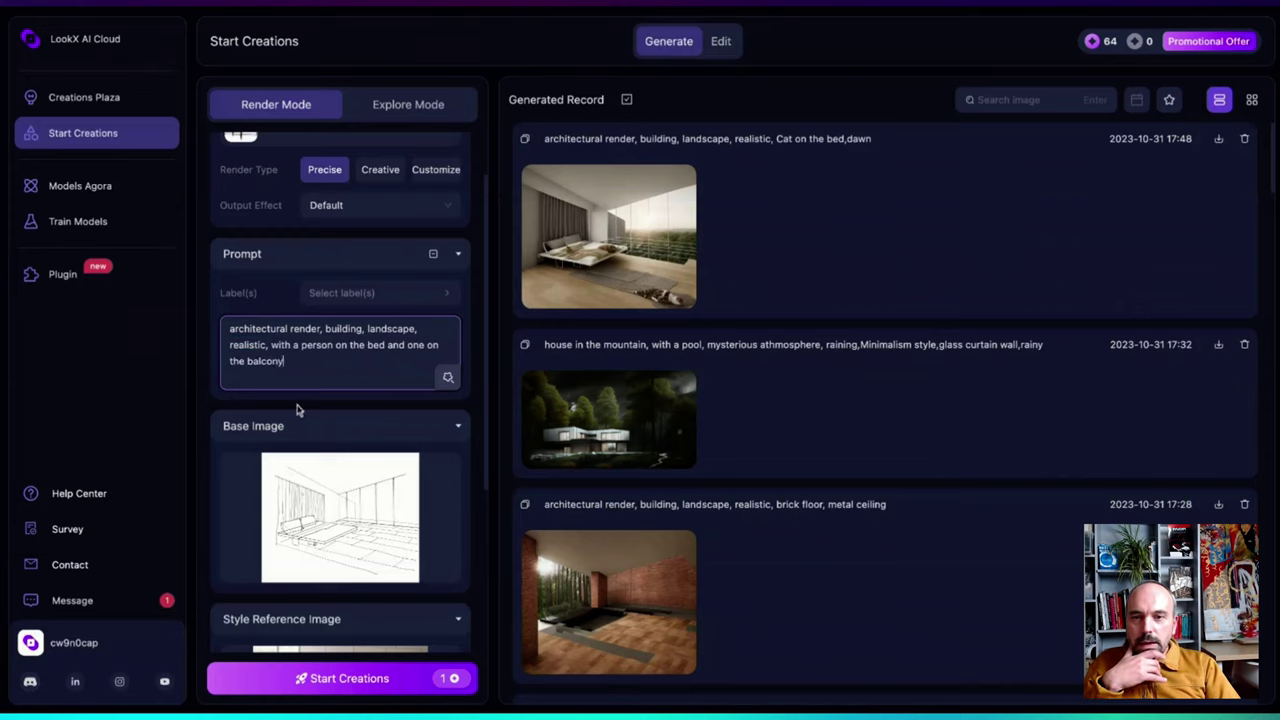
scroll(297, 409, "down", 3)
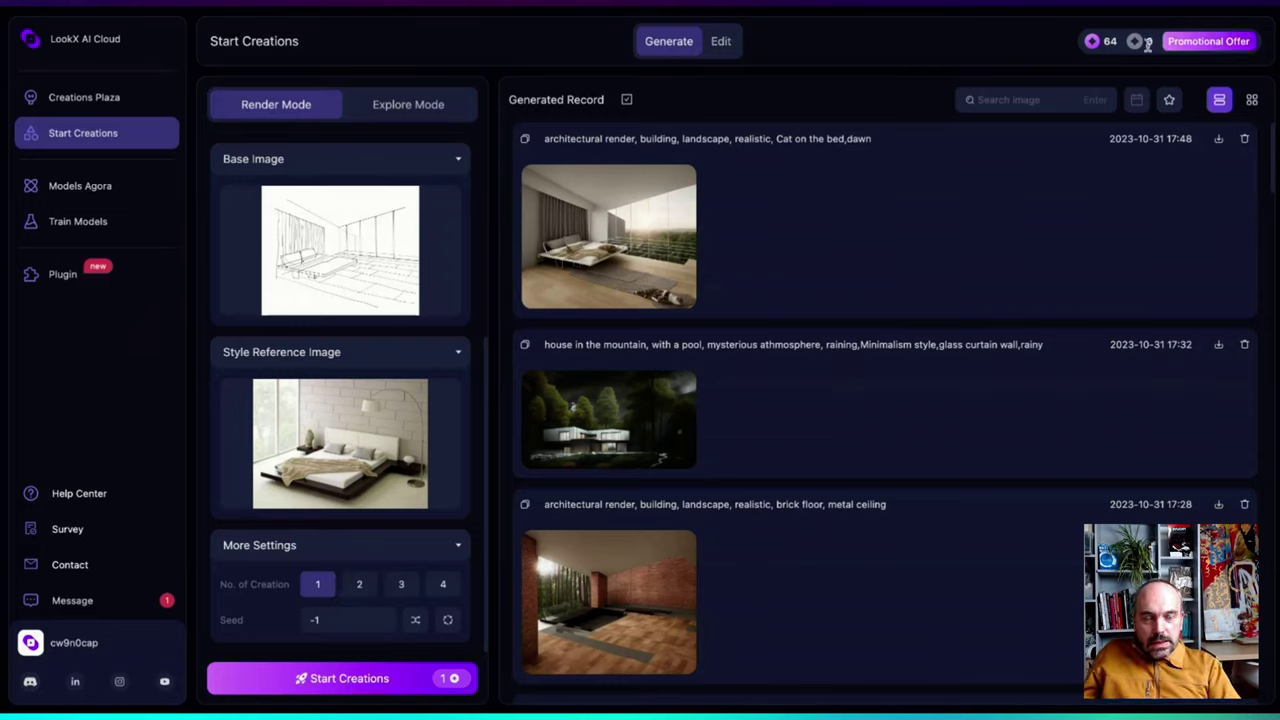
Generate the bedroom render with Start Creations and open the finished result's details
mouse_move(1094, 43)
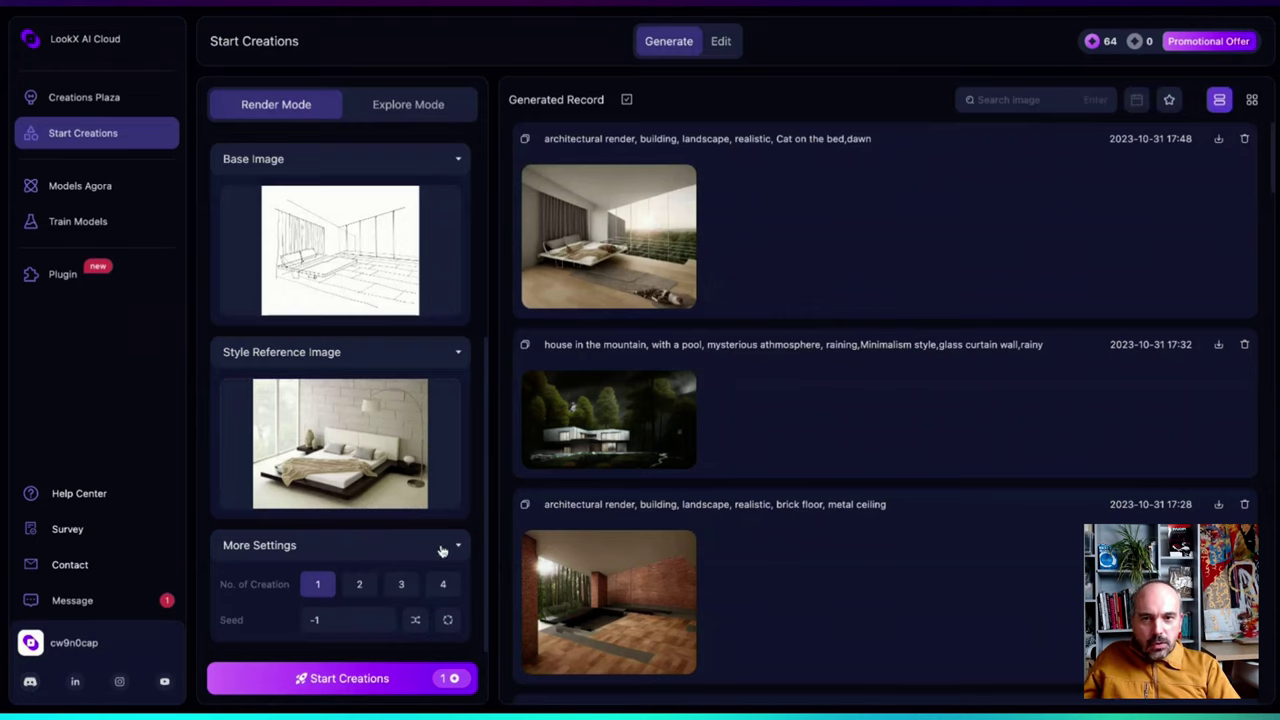
scroll(443, 556, "up", 3)
scroll(423, 363, "down", 3)
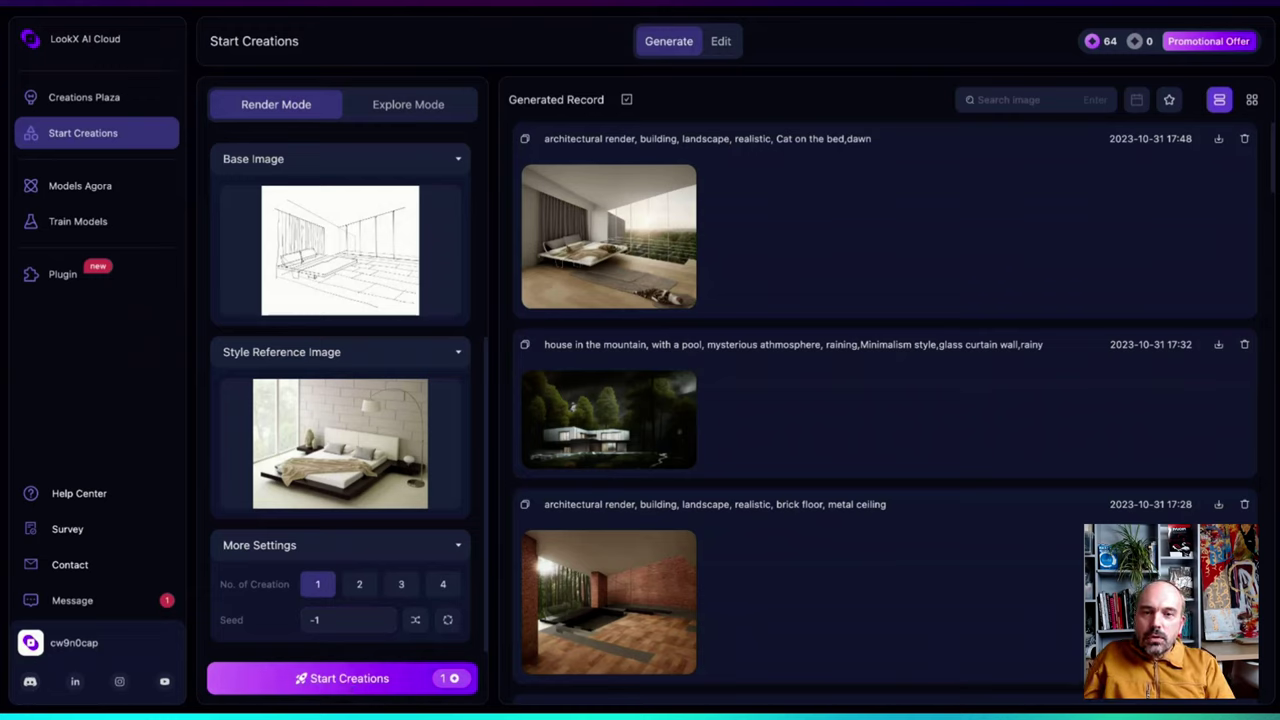
left_click(342, 678)
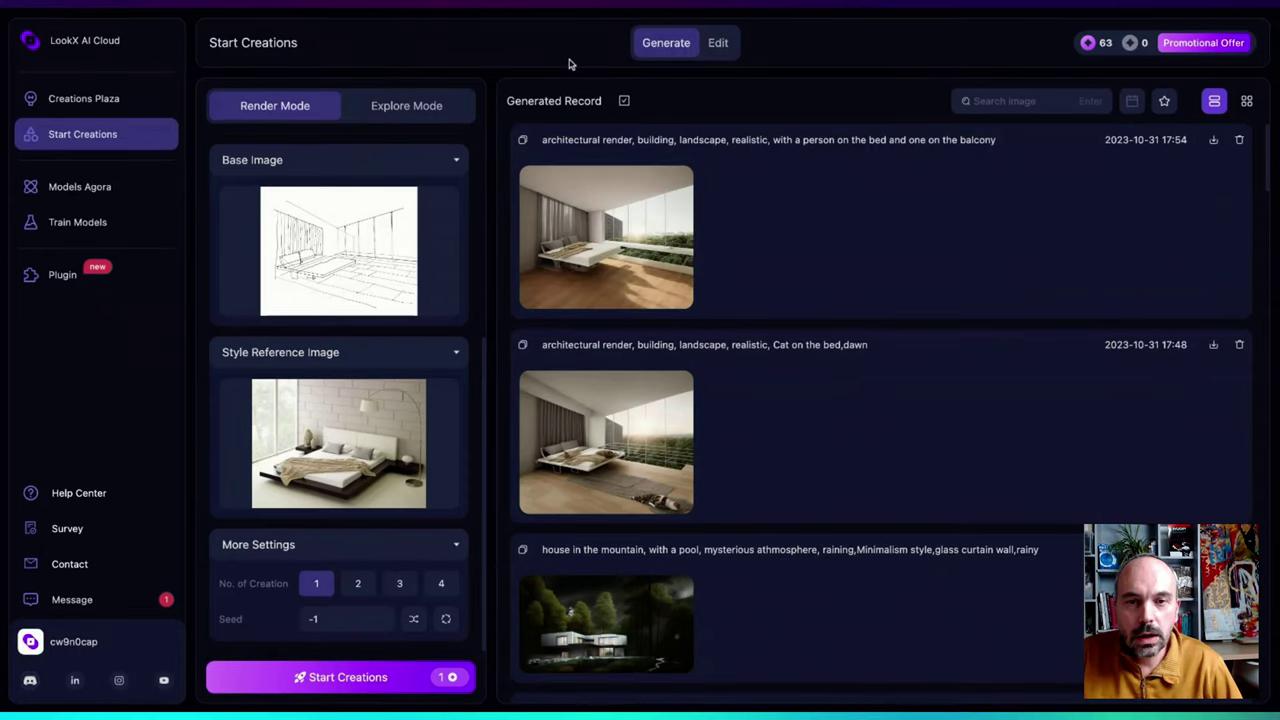
left_click(583, 247)
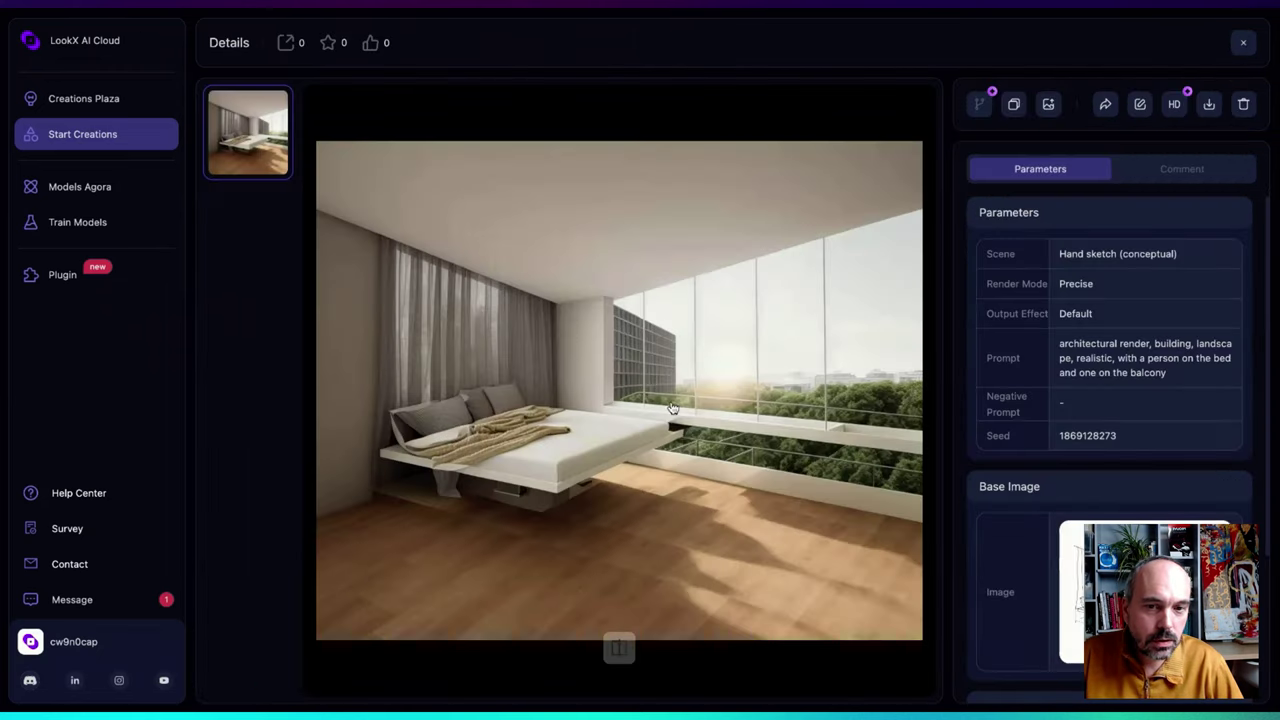
Select the render's stored prompt ending 'with a person on the bed and one on the balcony'
scroll(1140, 514, "down", 2)
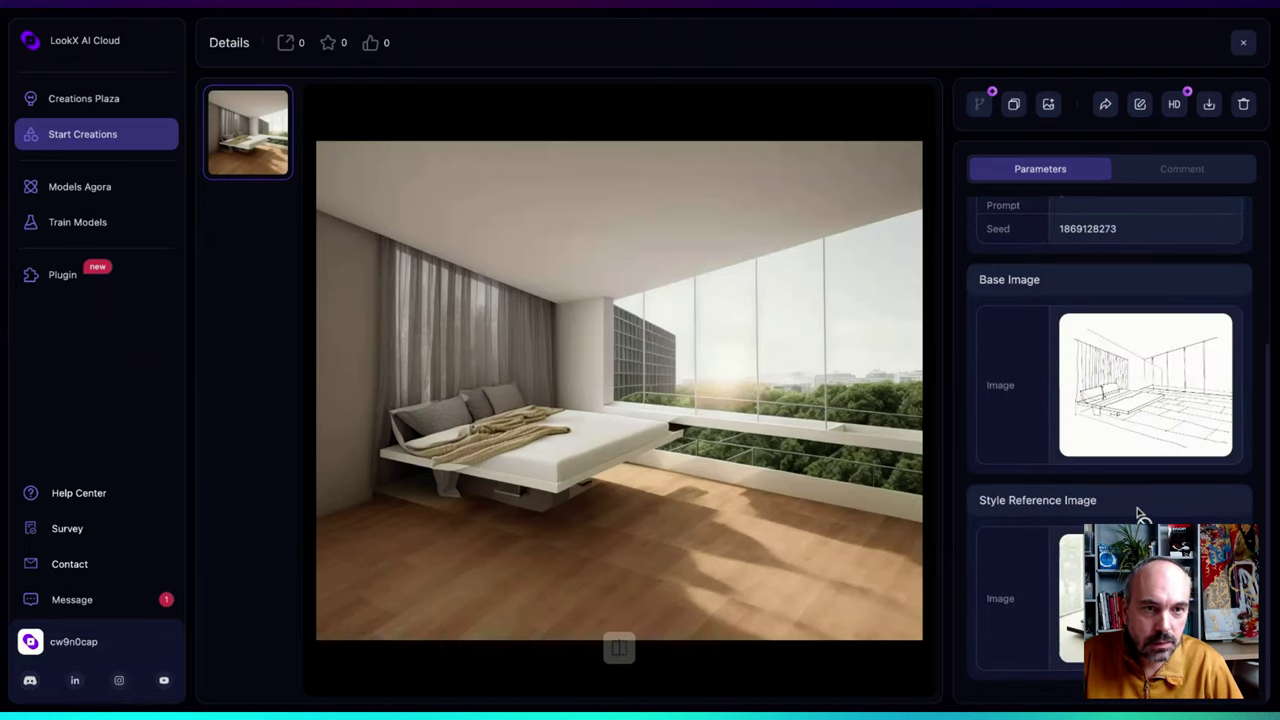
scroll(1140, 514, "up", 2)
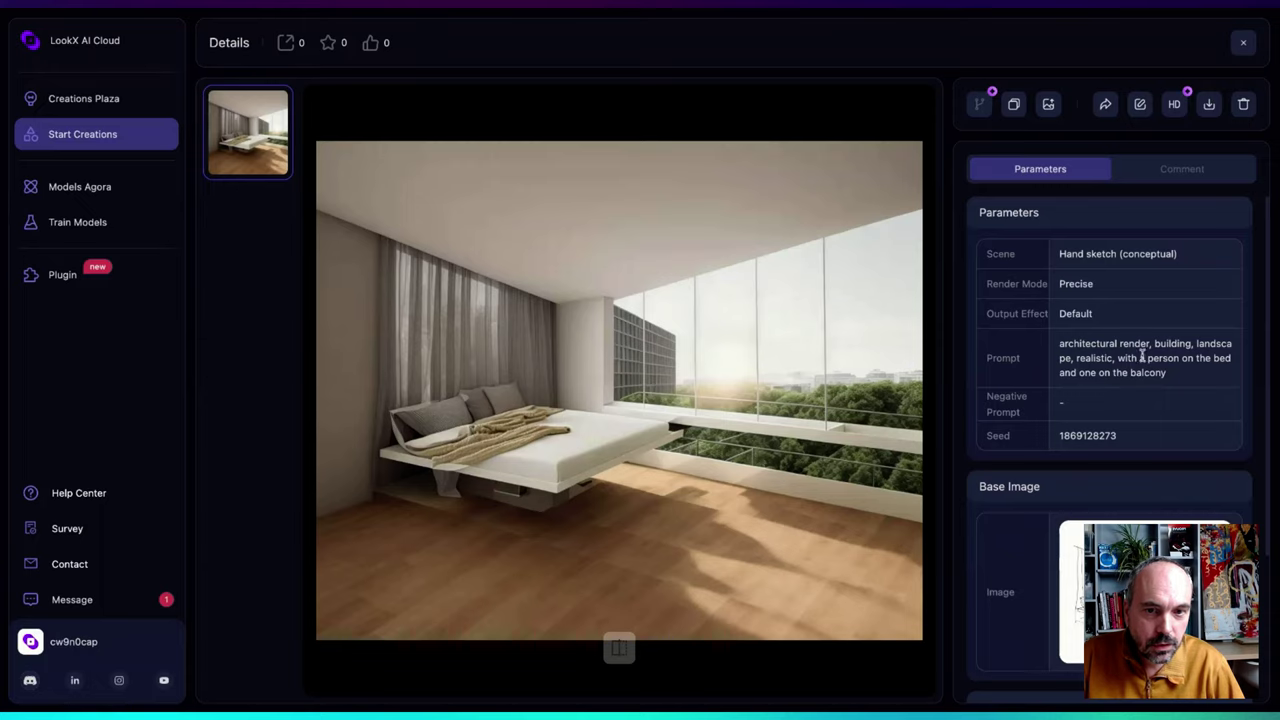
left_click_drag(1150, 358, 1198, 362)
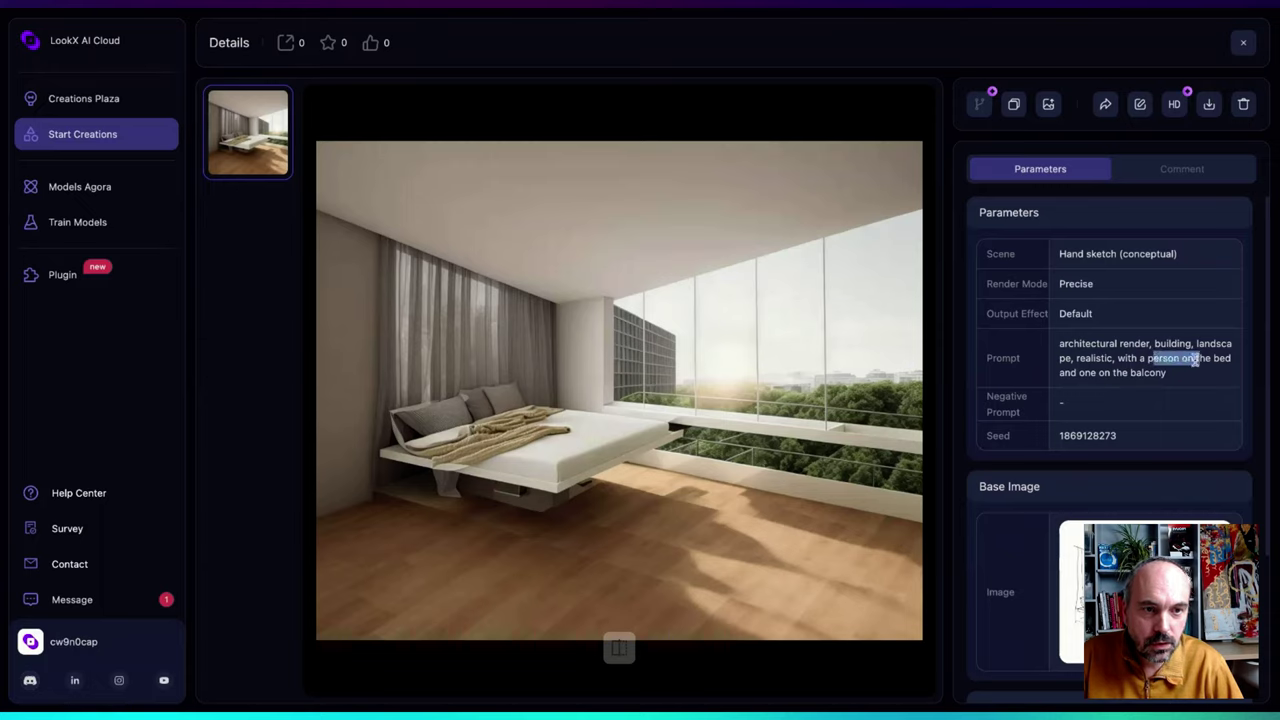
triple_click(1148, 357)
left_click(1140, 357)
triple_click(1140, 357)
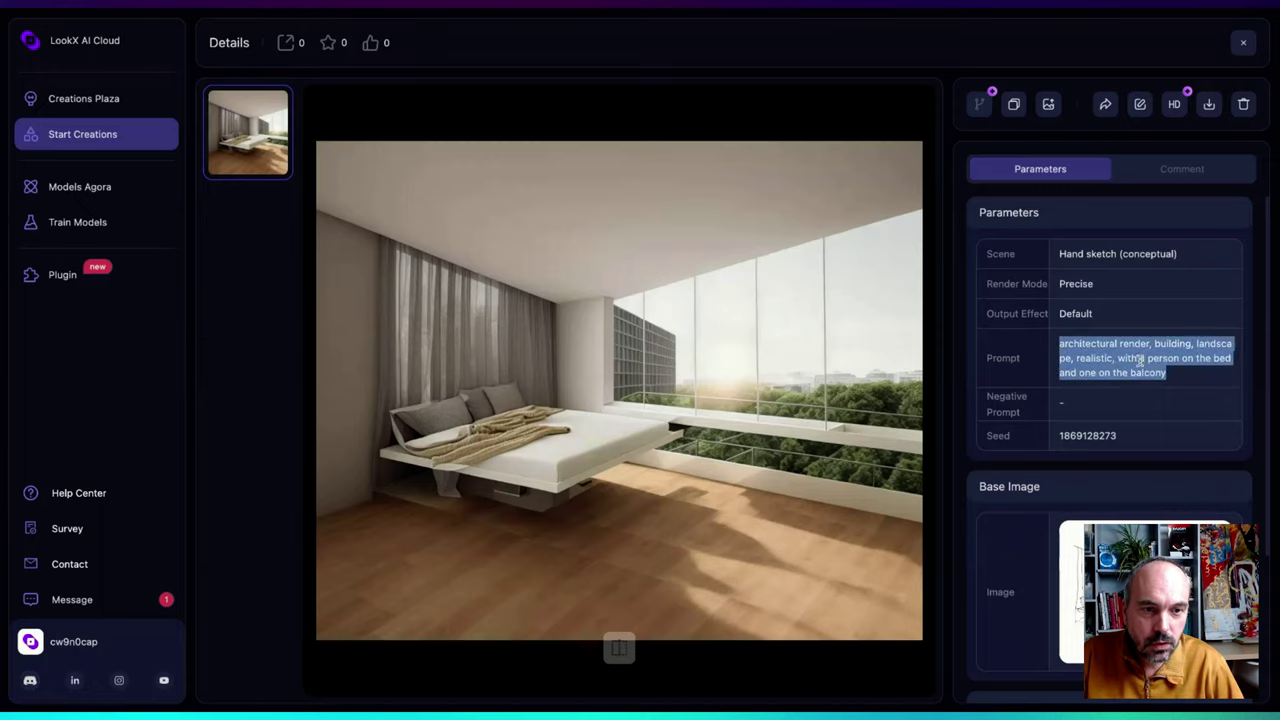
scroll(1134, 495, "down", 3)
scroll(1134, 495, "up", 3)
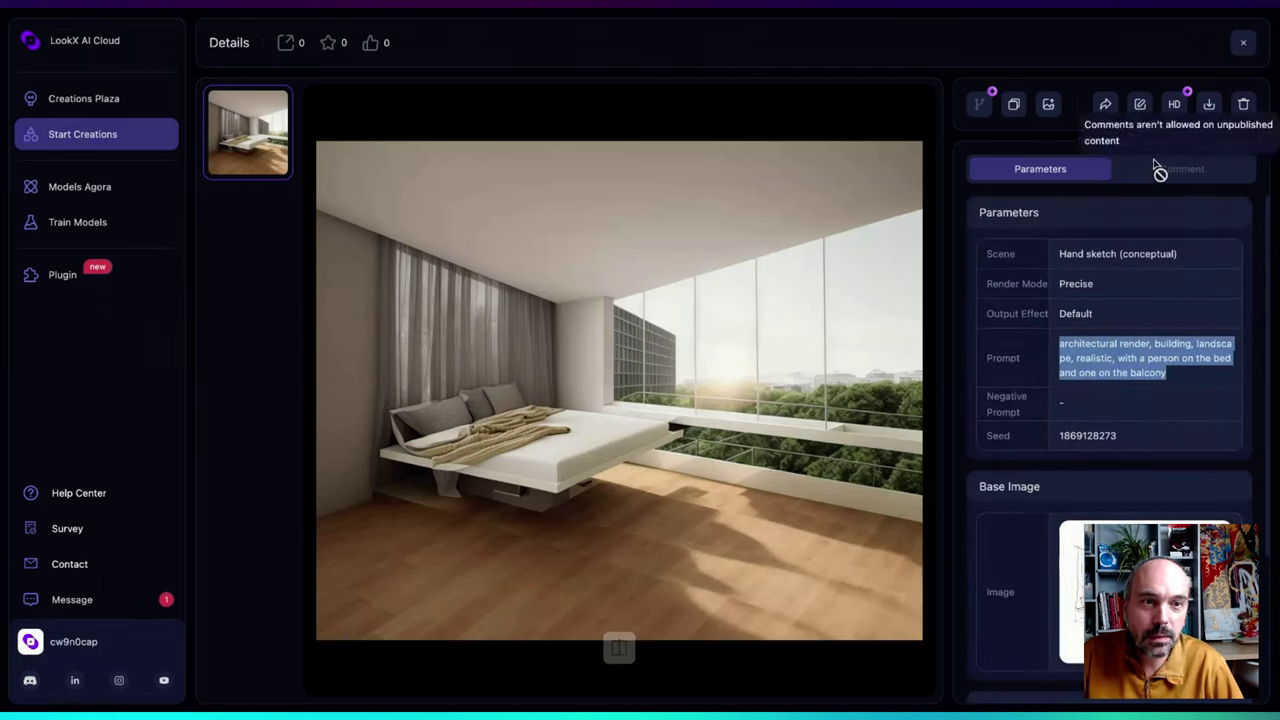
Enter Edit and outline the bedroom's left wall as a polygon mask
left_click(1141, 105)
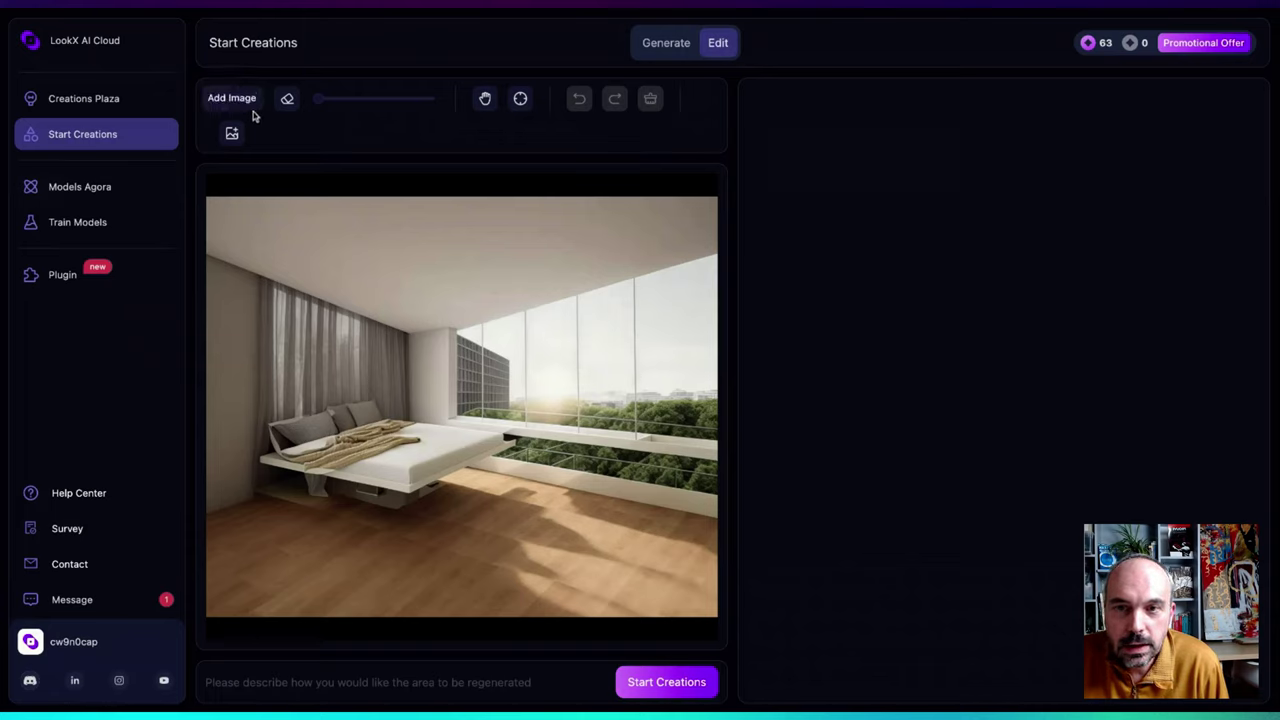
left_click(209, 258)
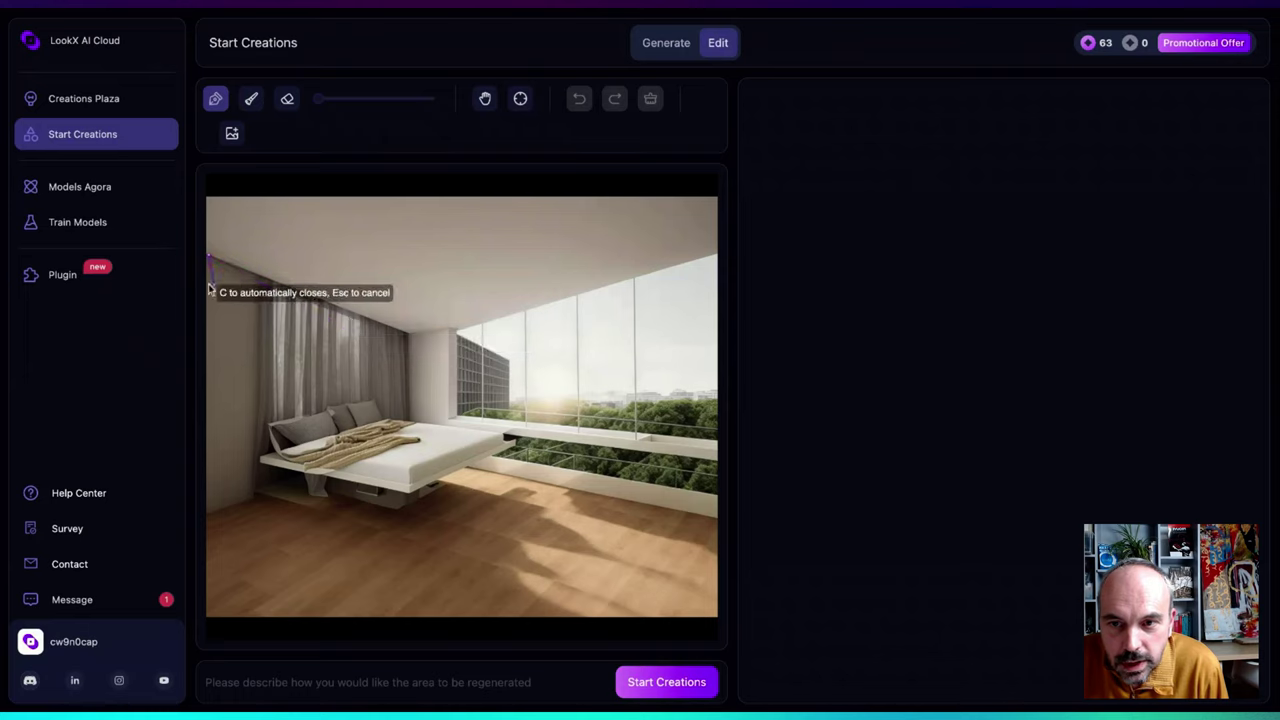
left_click(263, 280)
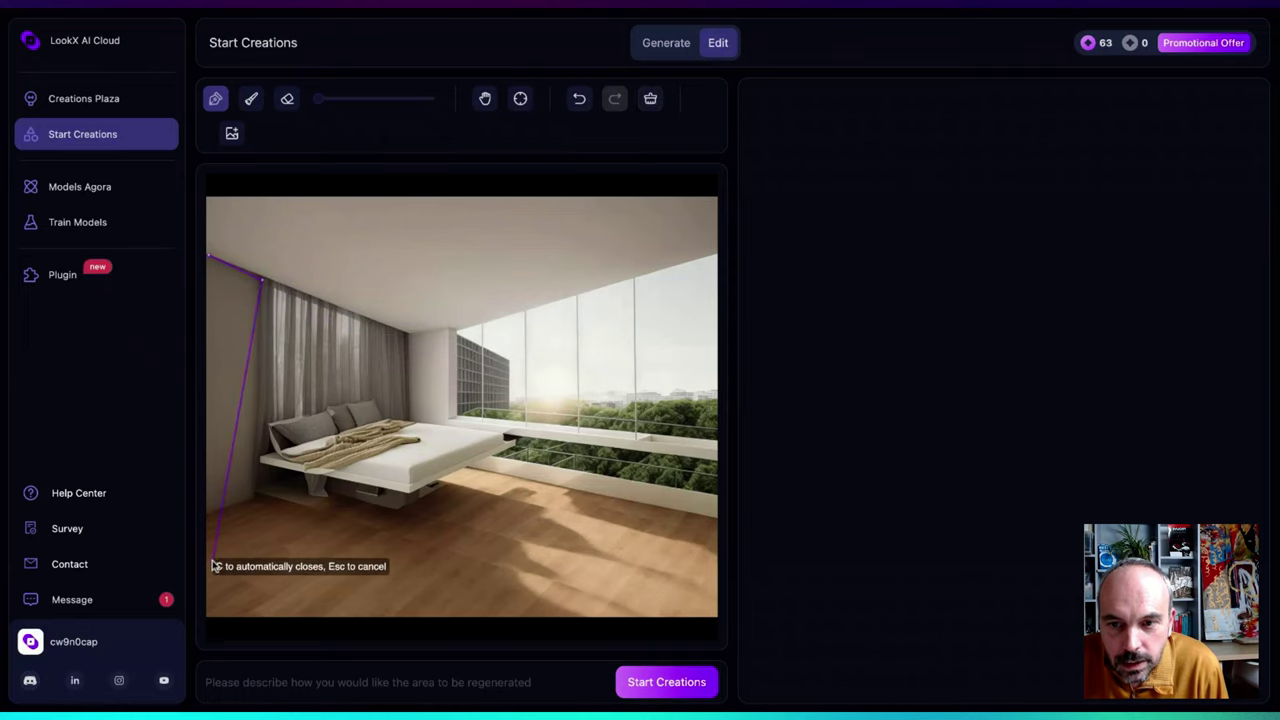
left_click(256, 497)
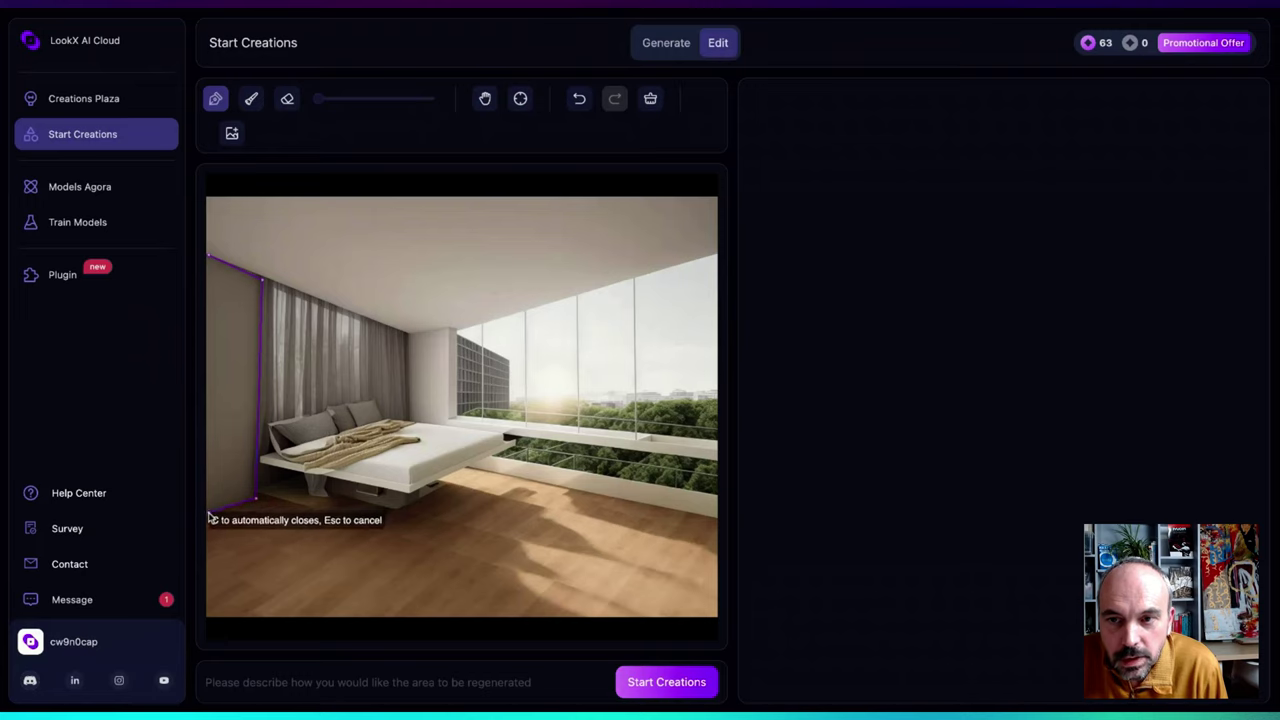
left_click(209, 511)
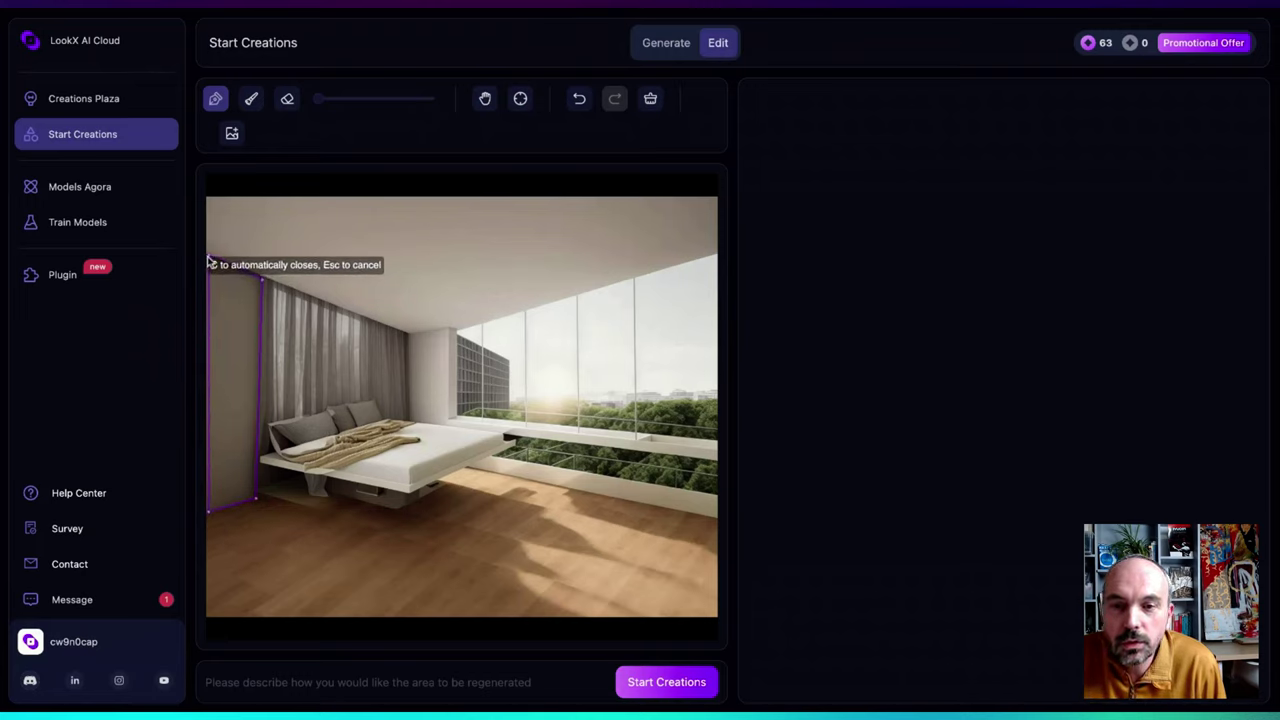
left_click(209, 262)
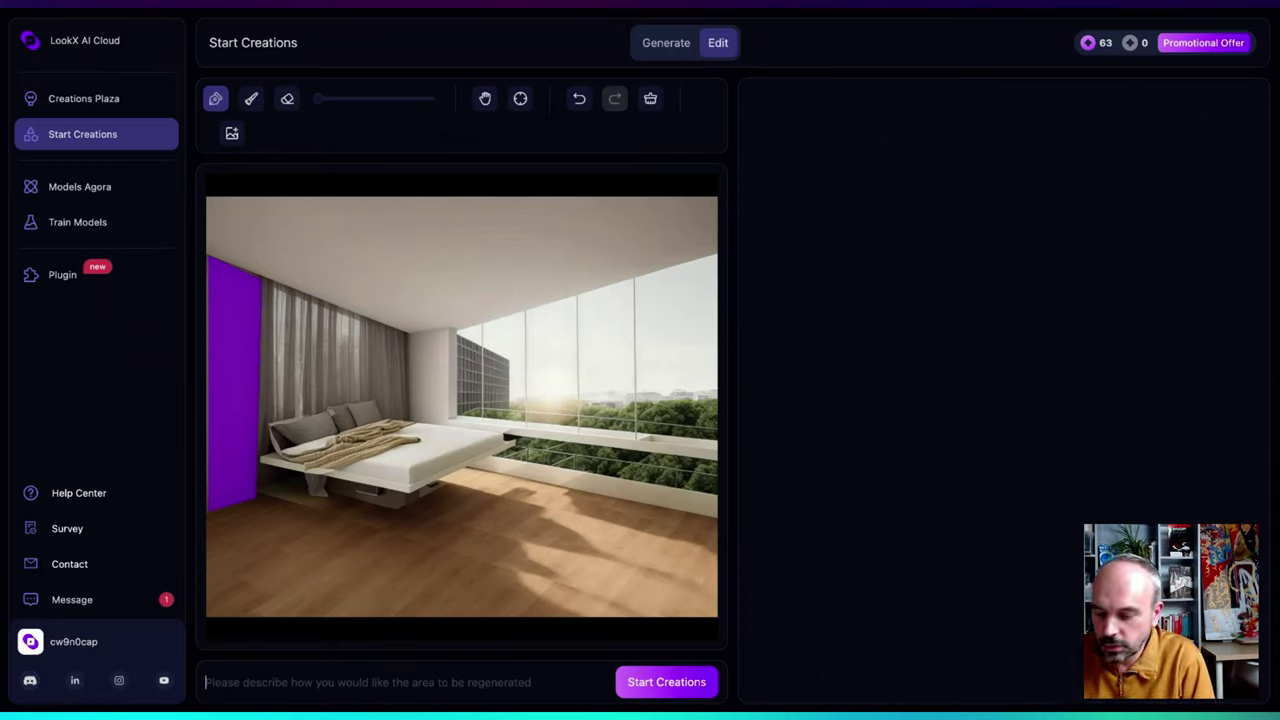
Describe the masked area as 'the wall is painted in red'
type("can")
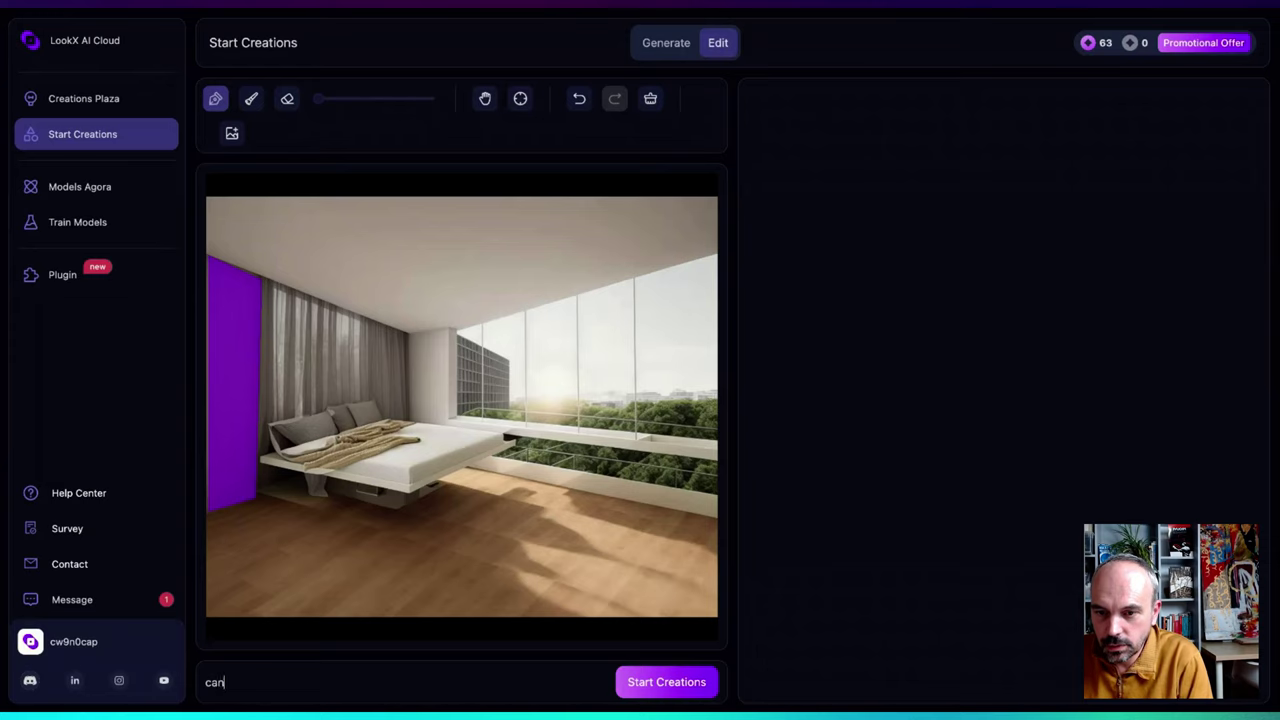
type(" yi")
key("ctrl+a")
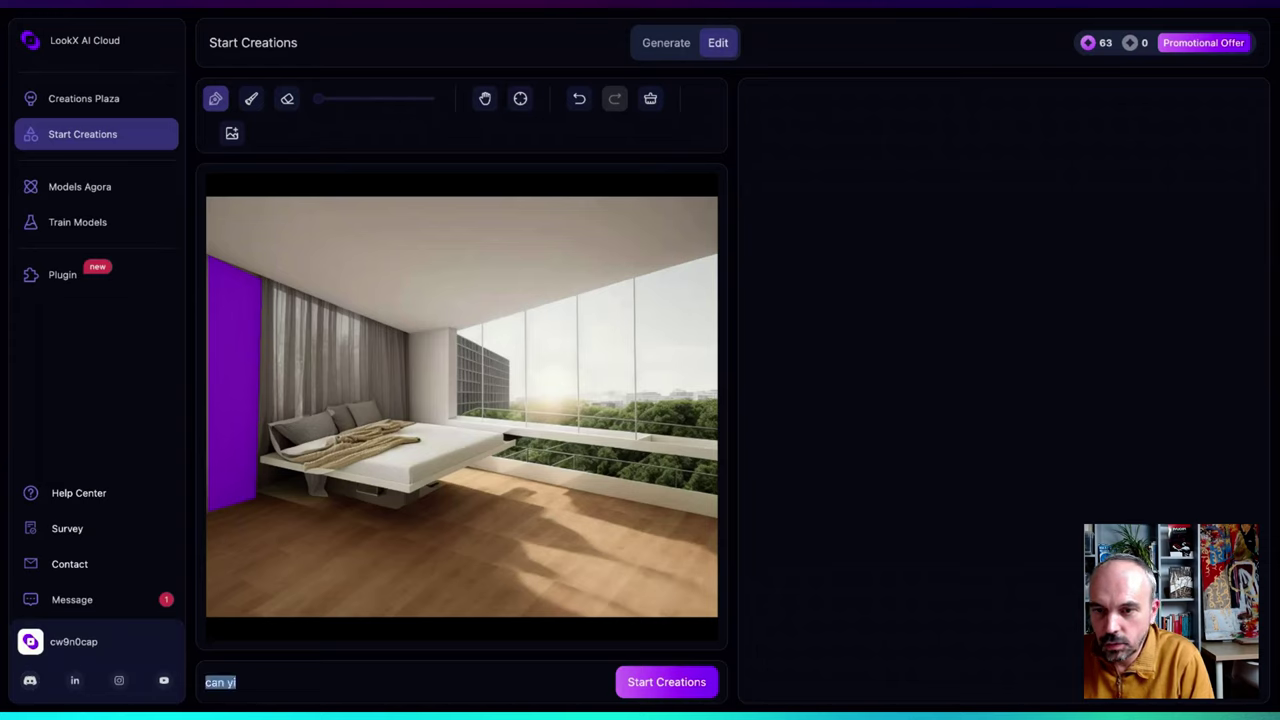
type("the wall")
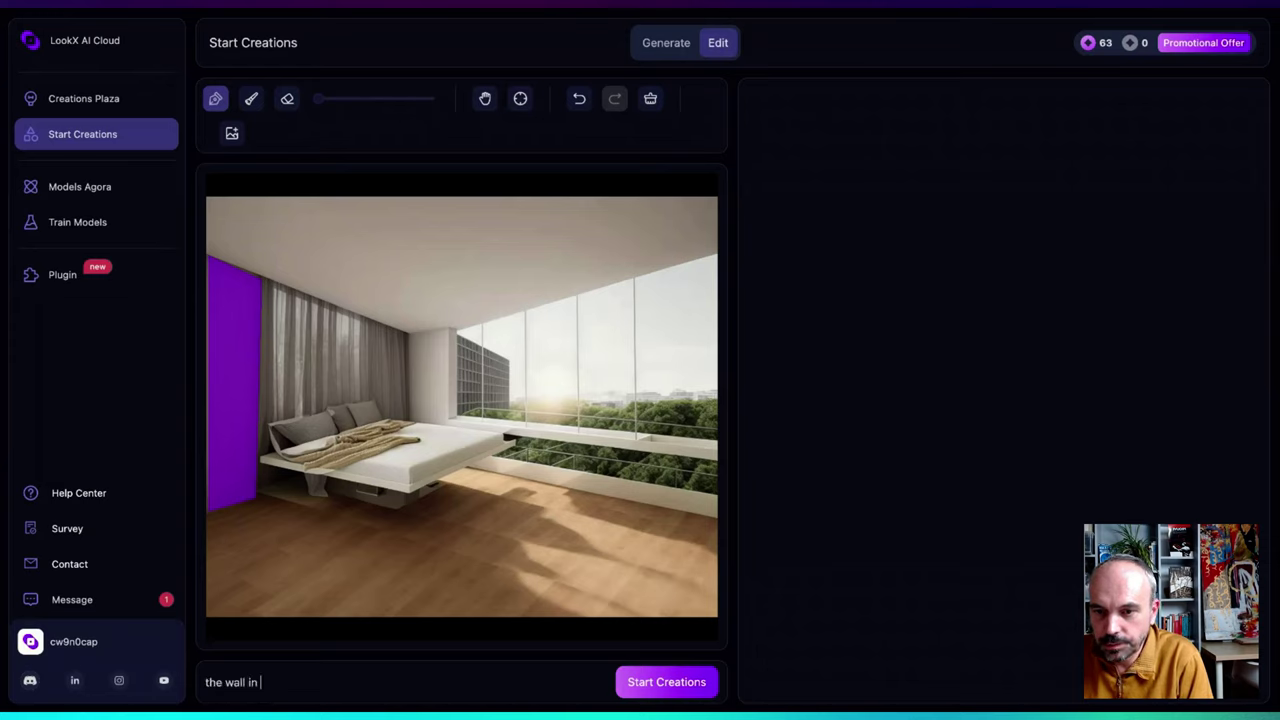
type(" is painted ")
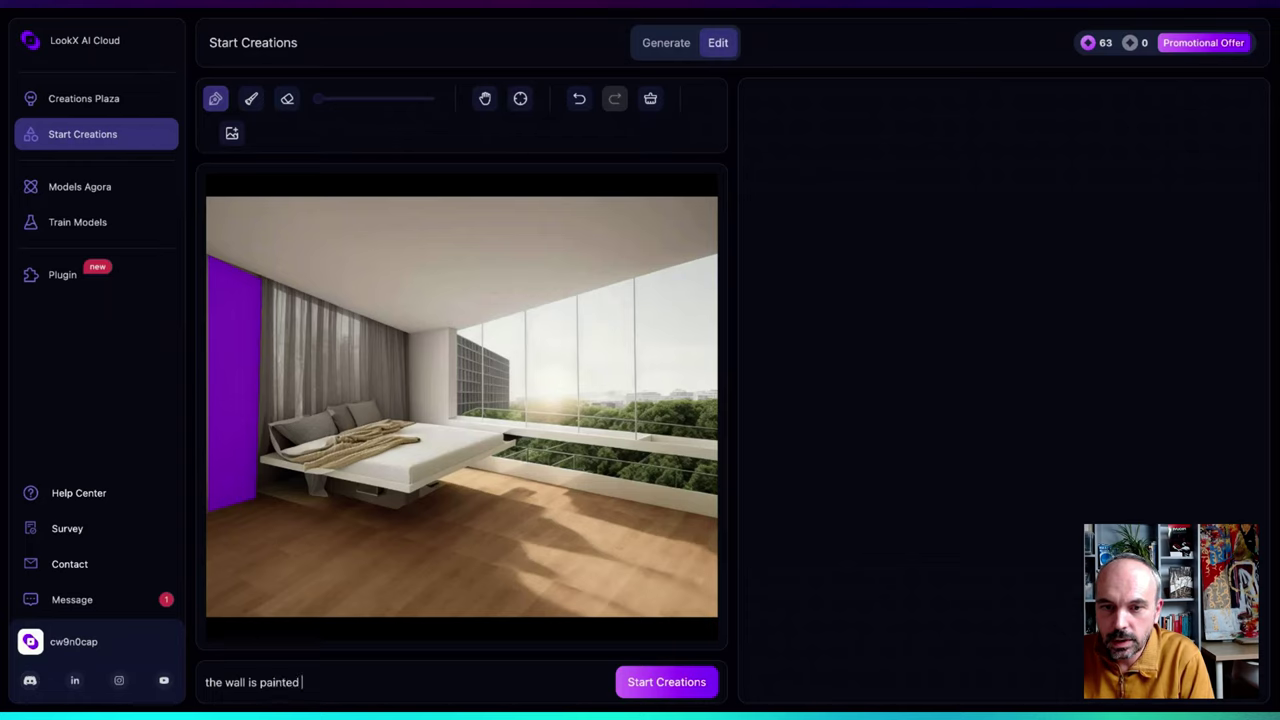
type("in red")
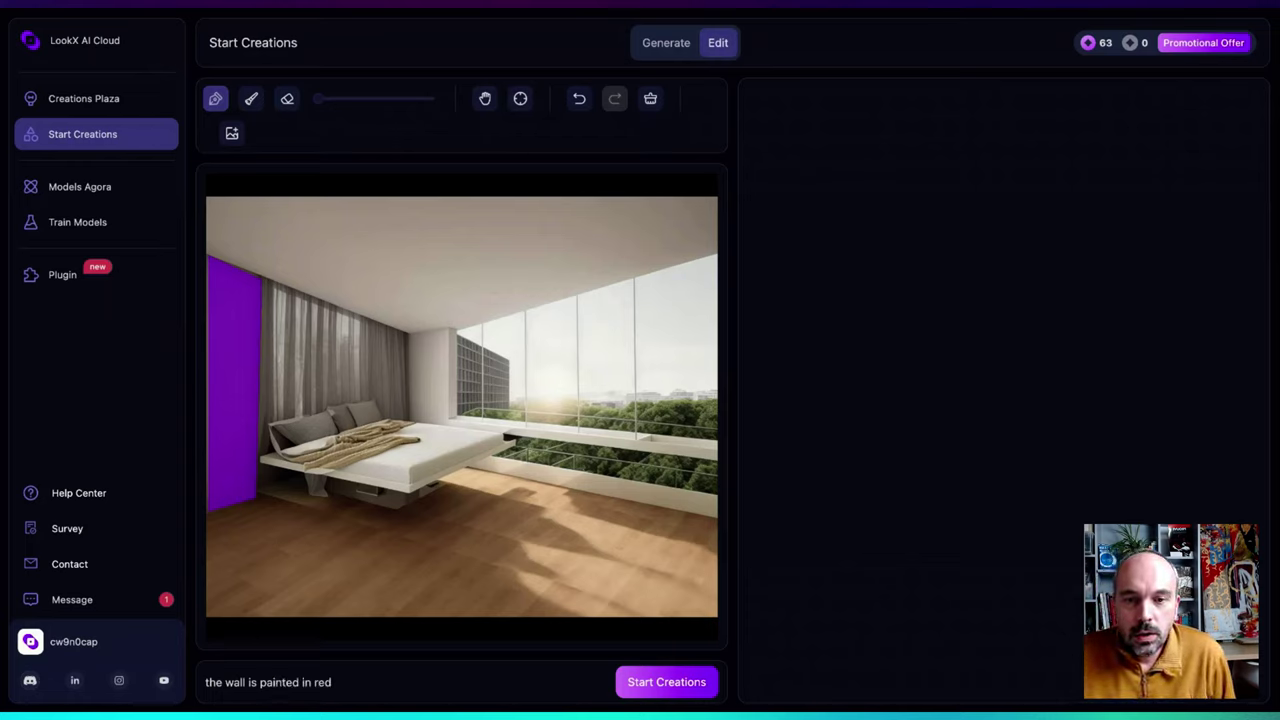
Regenerate the masked wall and zoom into the red-wall result to inspect it
left_click(697, 684)
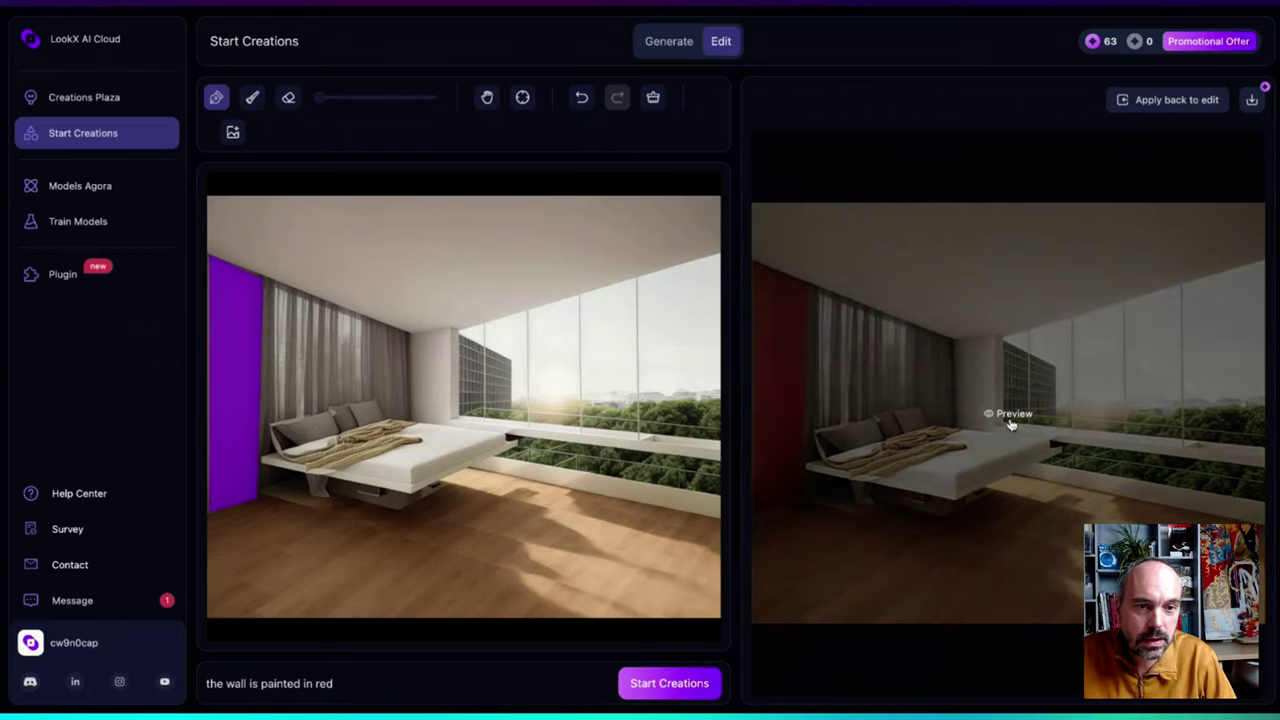
left_click(1009, 416)
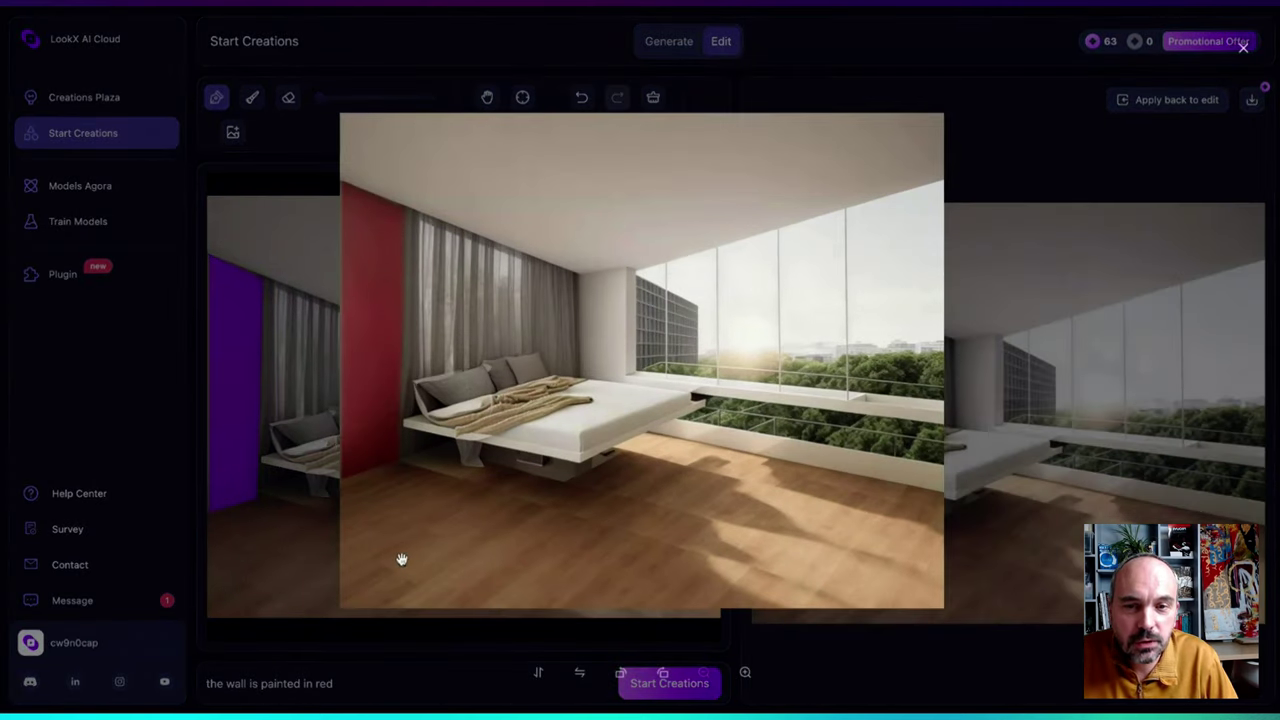
scroll(423, 427, "up", 1)
scroll(423, 427, "up", 3)
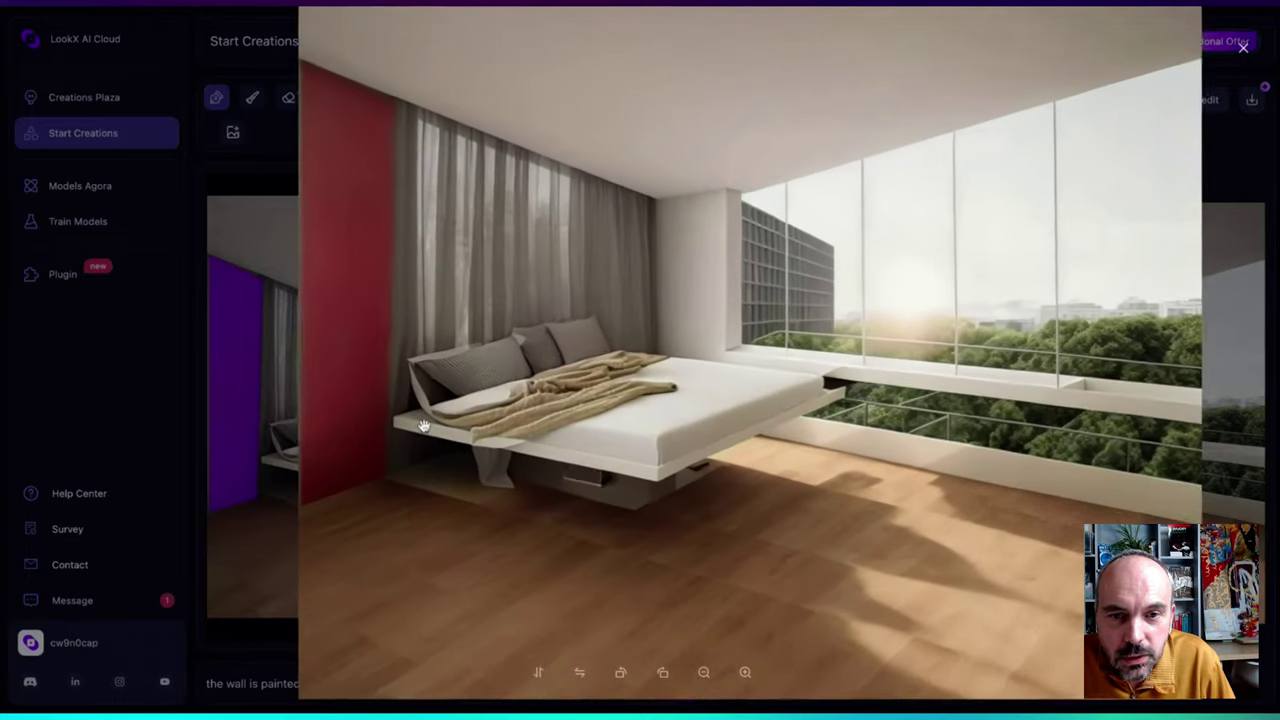
scroll(423, 427, "down", 4)
scroll(428, 428, "down", 1)
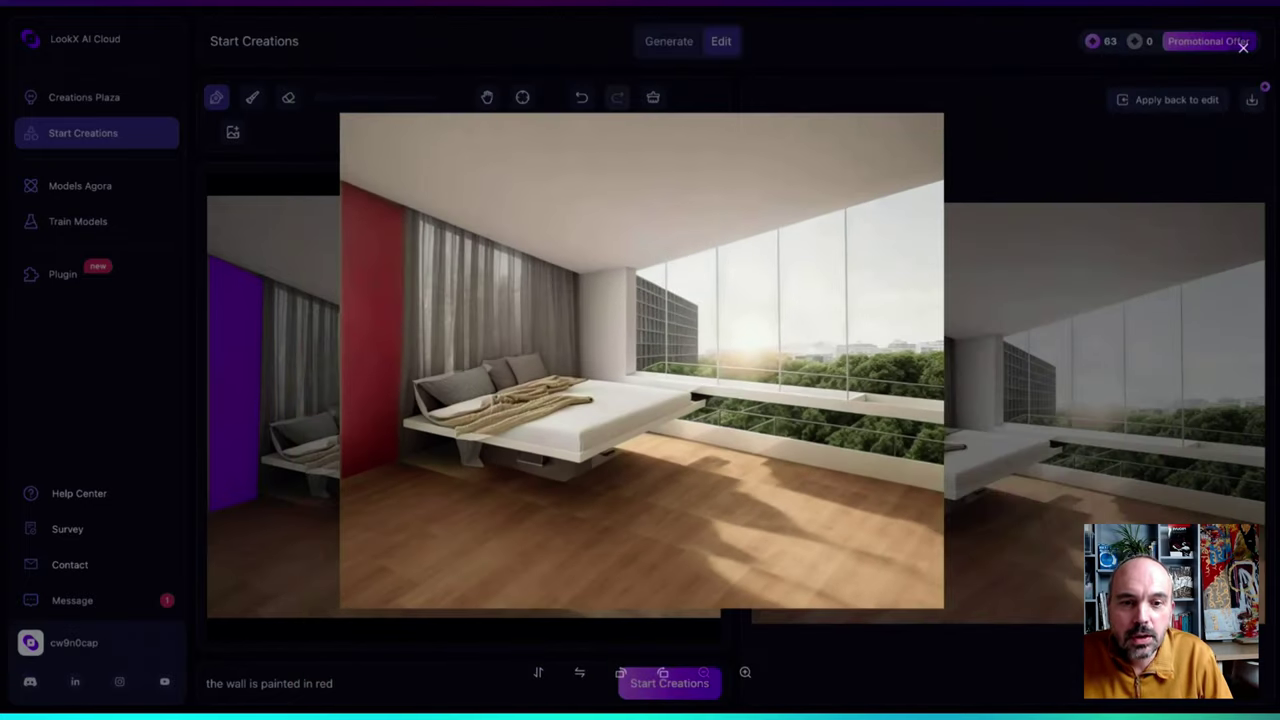
left_click(998, 344)
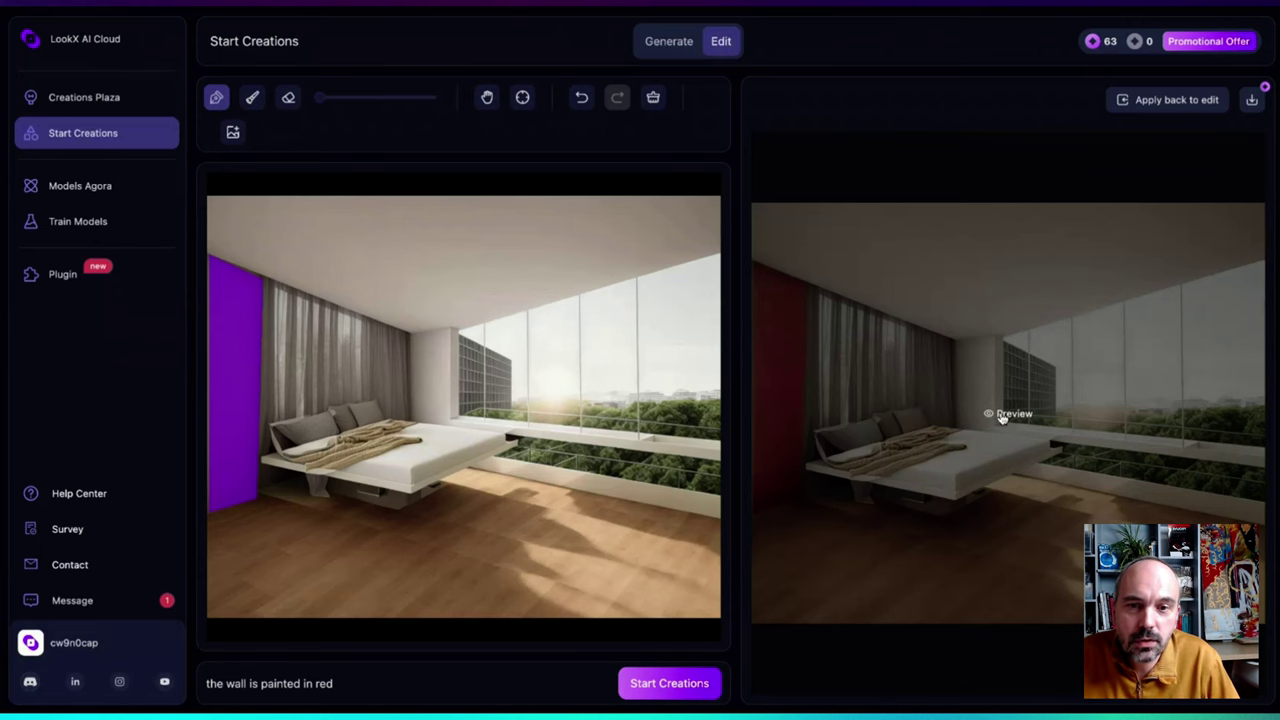
Re-check the enlarged red-wall result, then switch to full image generation in Explore Mode
left_click(1004, 415)
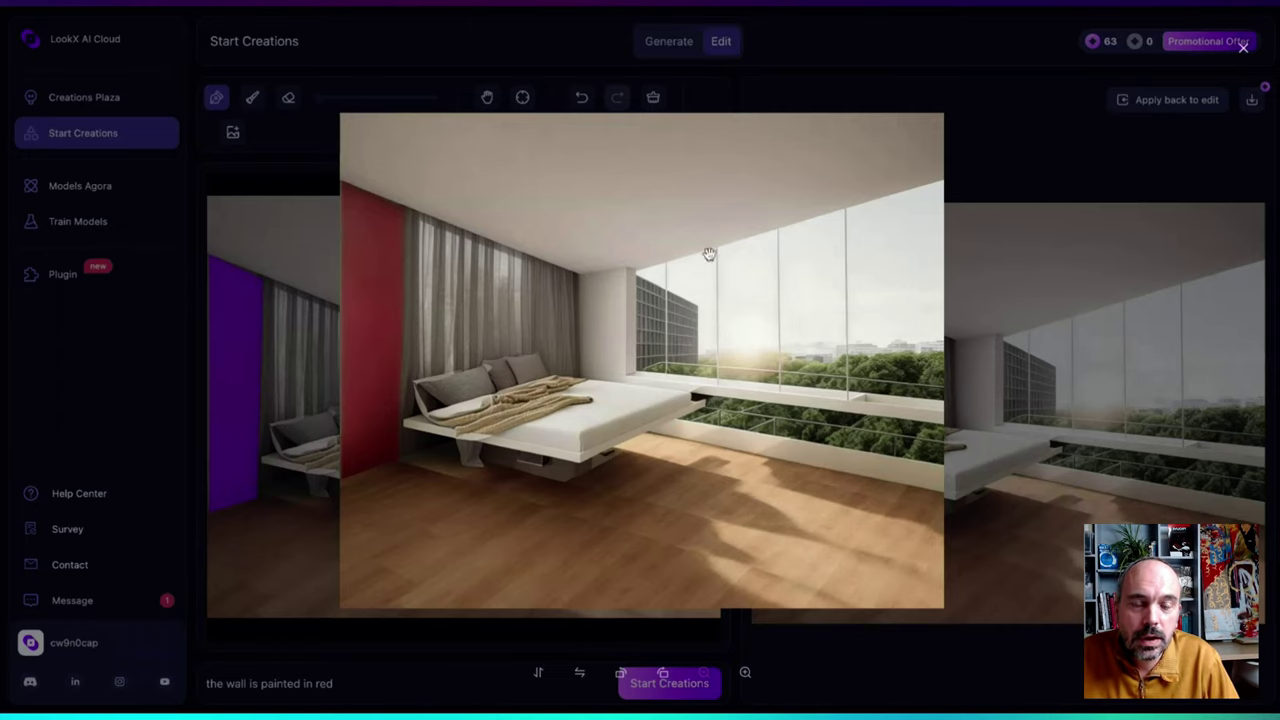
left_click(1060, 155)
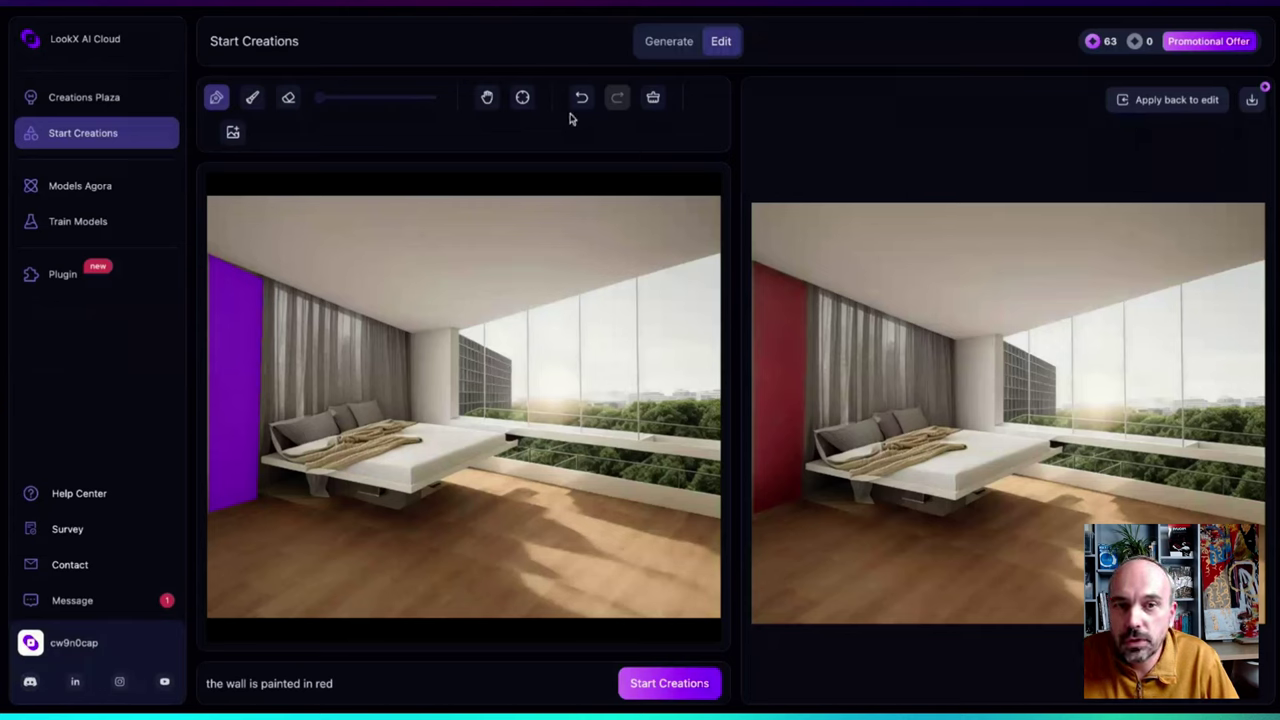
left_click(664, 42)
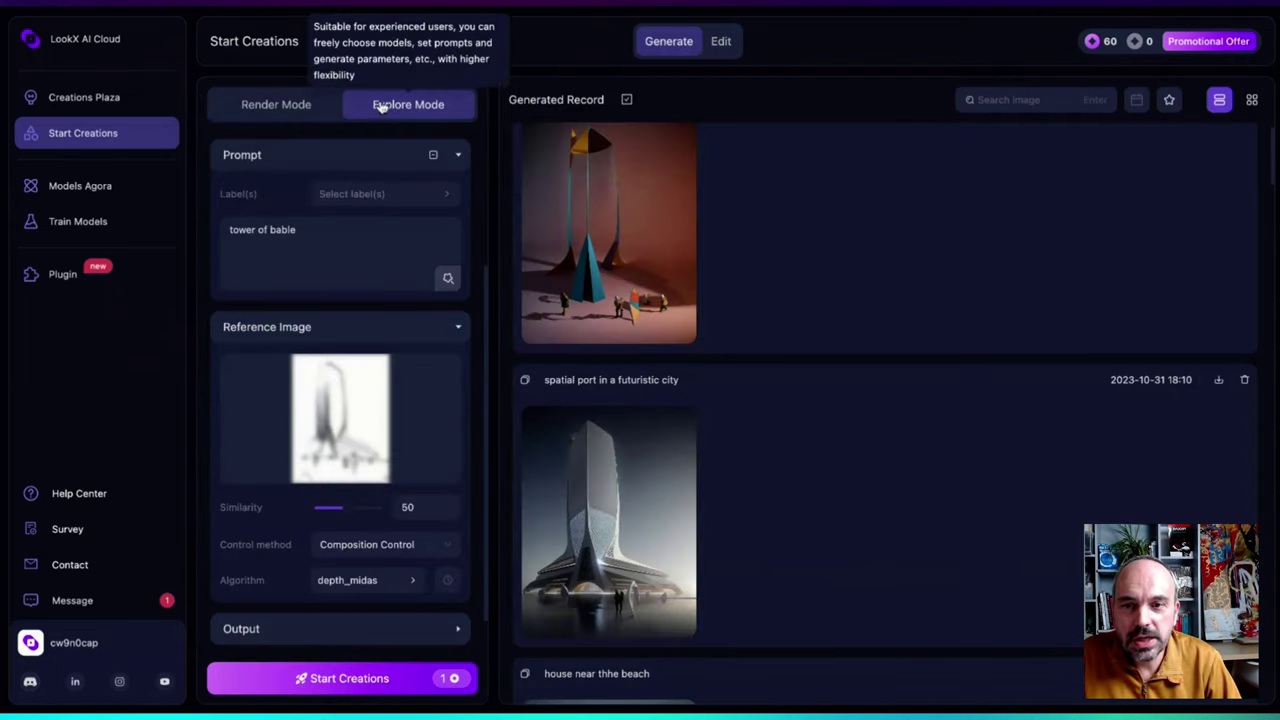
Enlarge the tower sketch reference image in the Explore Mode settings, then close the preview
scroll(331, 254, "down", 1)
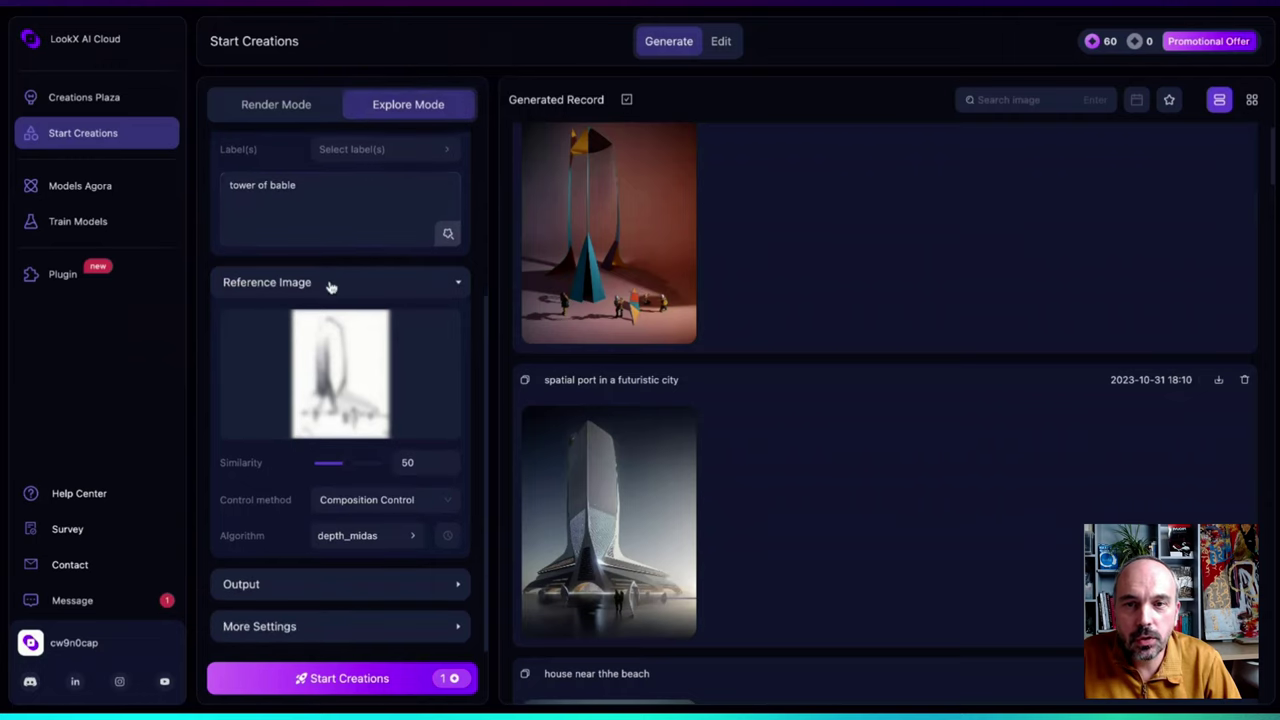
scroll(329, 286, "up", 2)
scroll(426, 214, "up", 4)
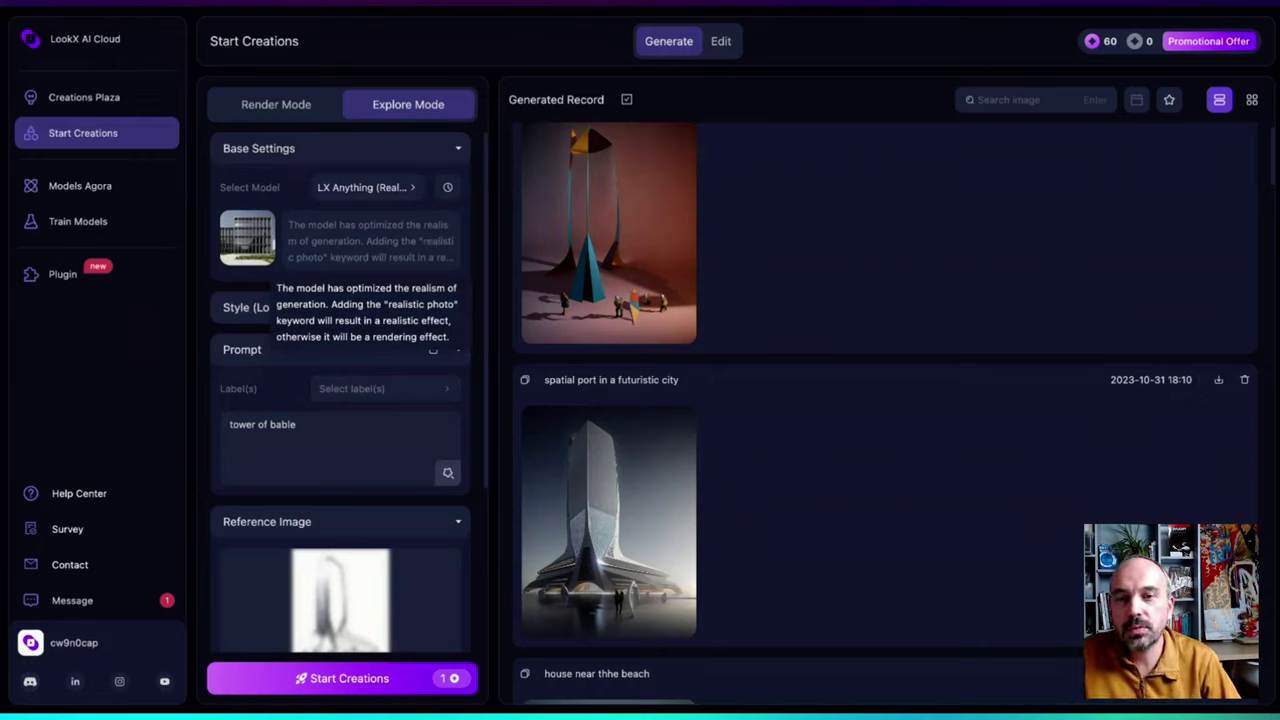
scroll(323, 517, "down", 5)
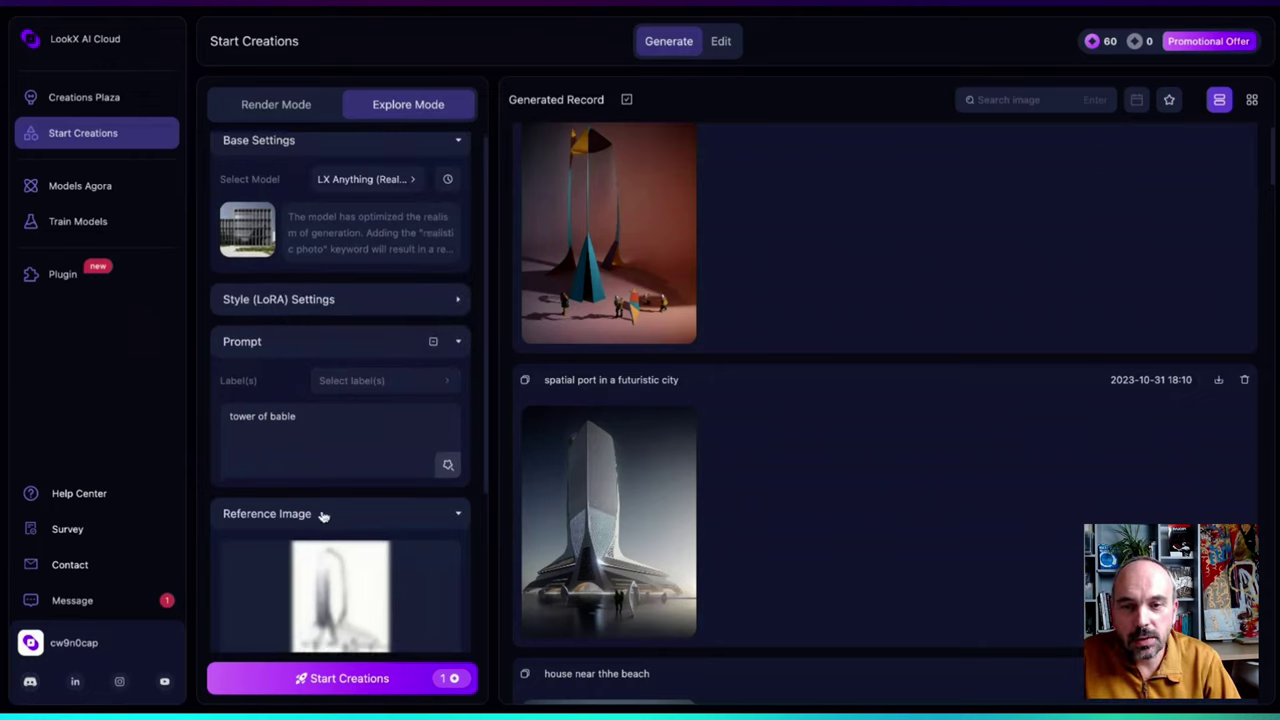
scroll(388, 419, "up", 2)
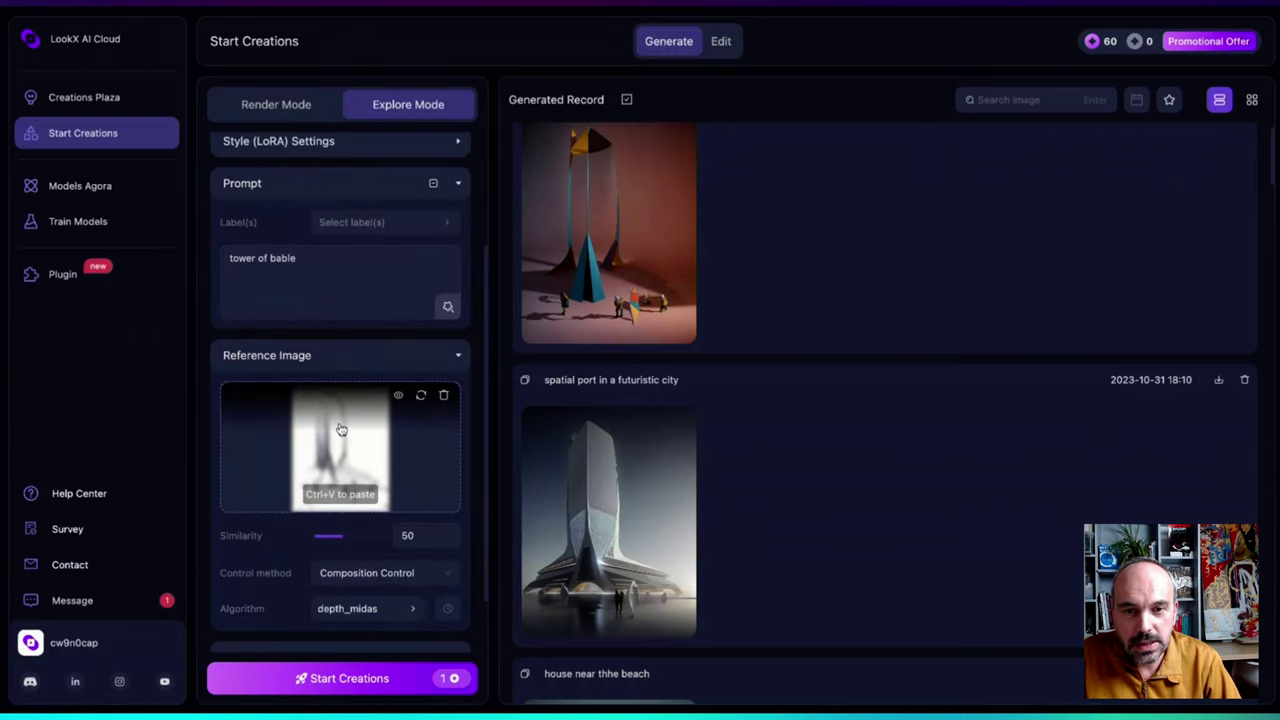
left_click(342, 425)
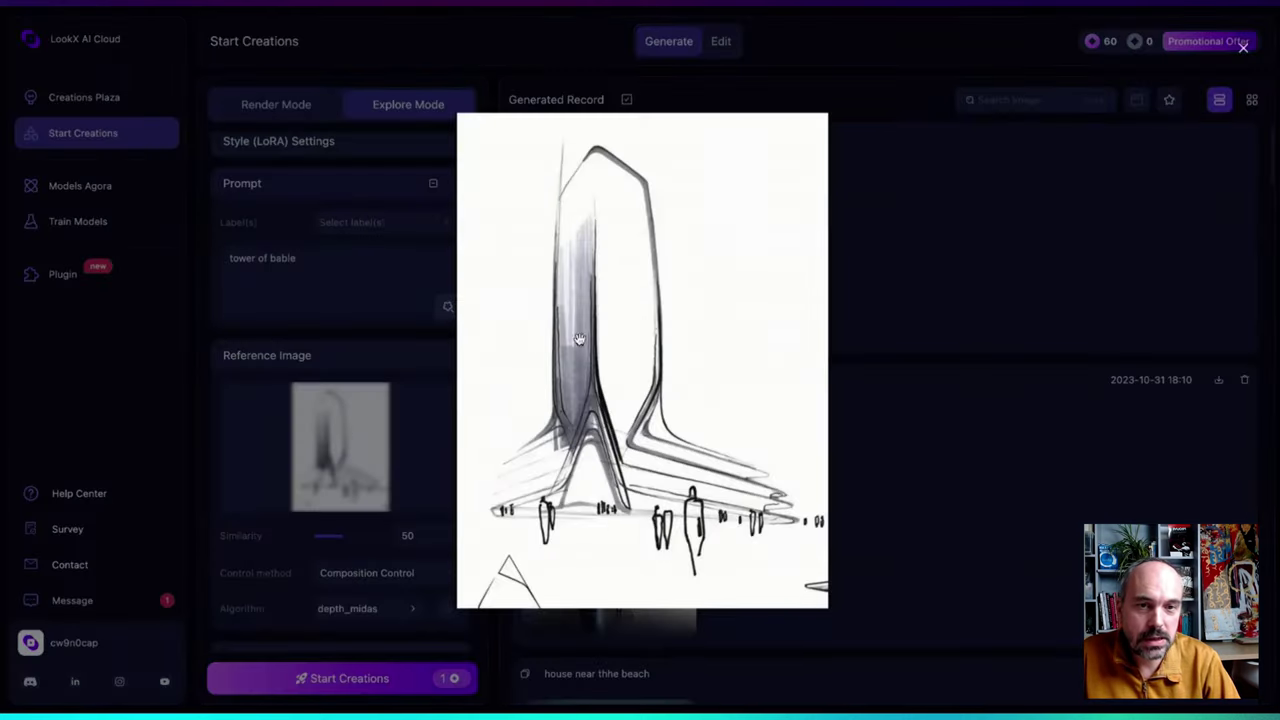
left_click(315, 308)
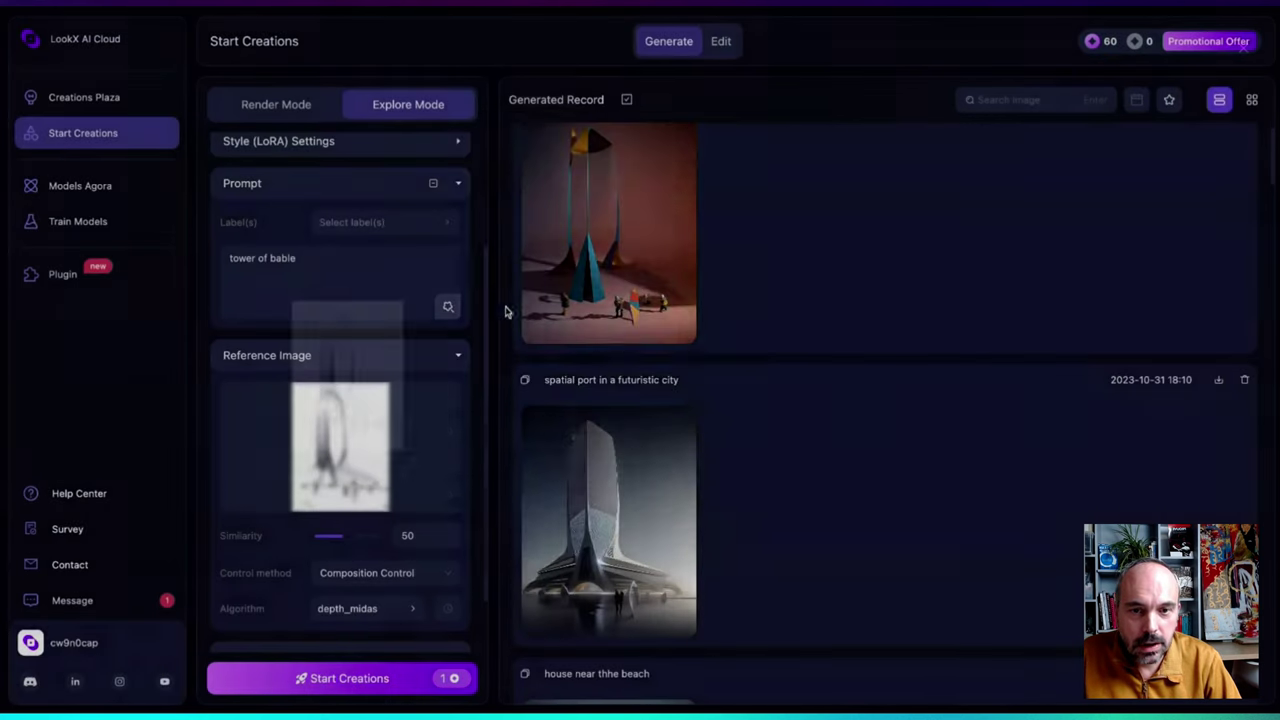
Open the 'house near thhe beach' result's details: LX Anything (Realism-Enhanced), 824x1104, CFG 7
scroll(626, 374, "down", 5)
scroll(700, 380, "up", 3)
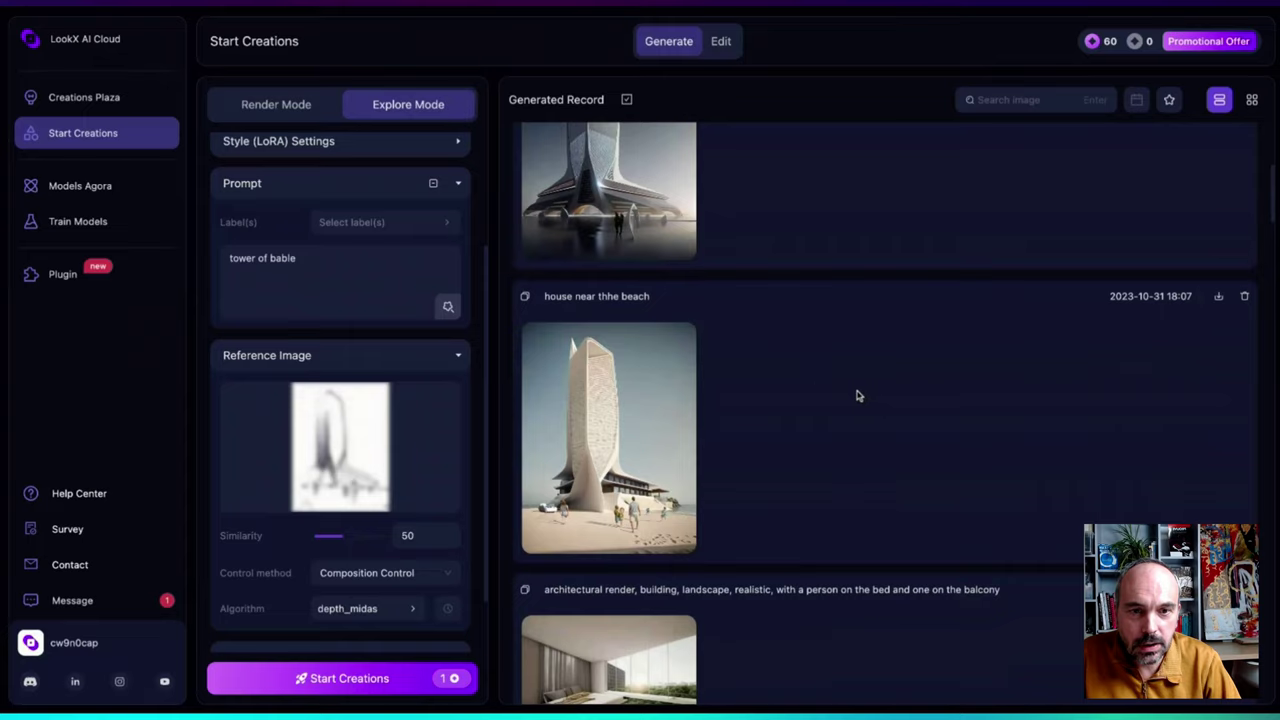
left_click(605, 433)
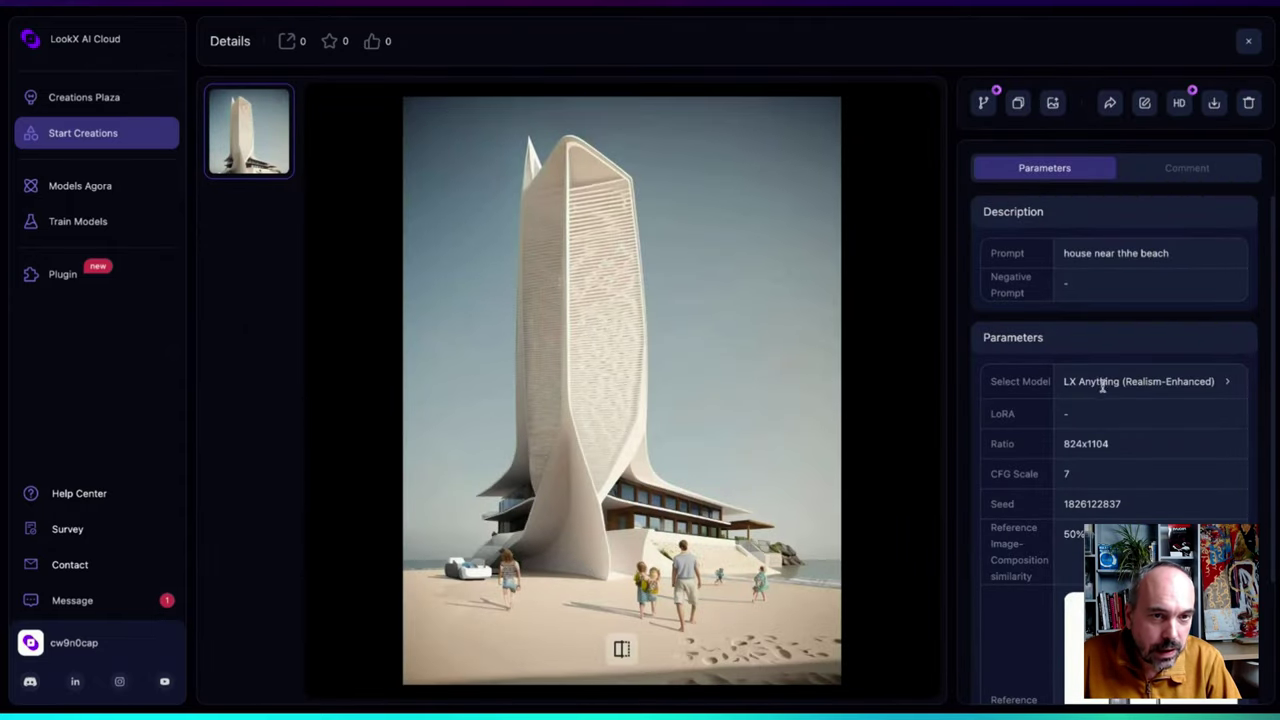
Inspect the prompt text of the tower and 'spatial port in a futuristic city' renders, then close Details
left_click_drag(1066, 253, 1169, 253)
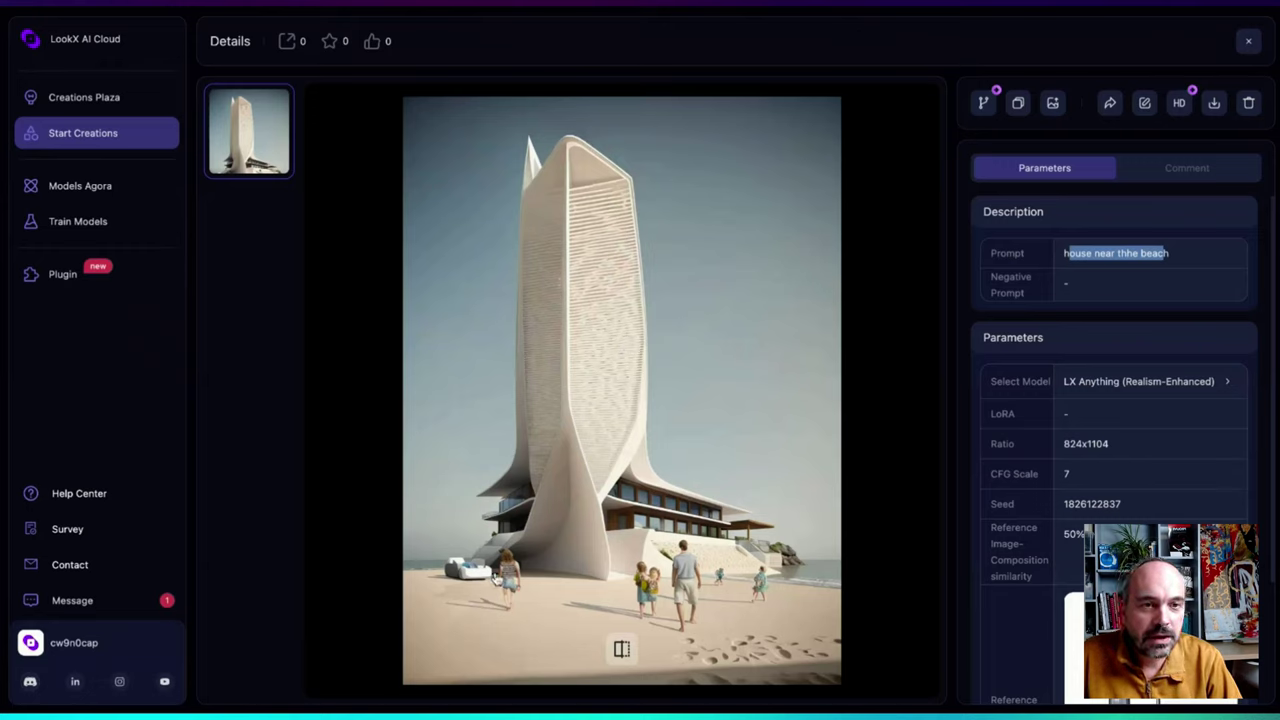
left_click(1247, 42)
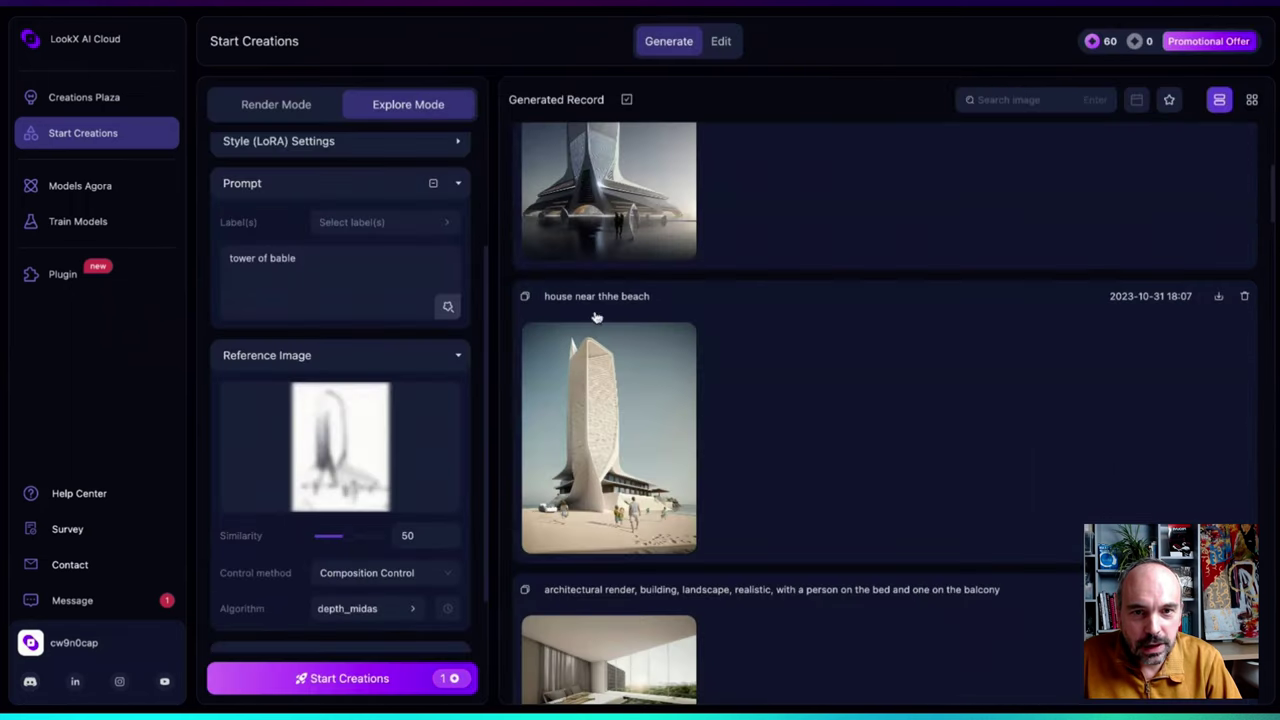
scroll(634, 271, "up", 1)
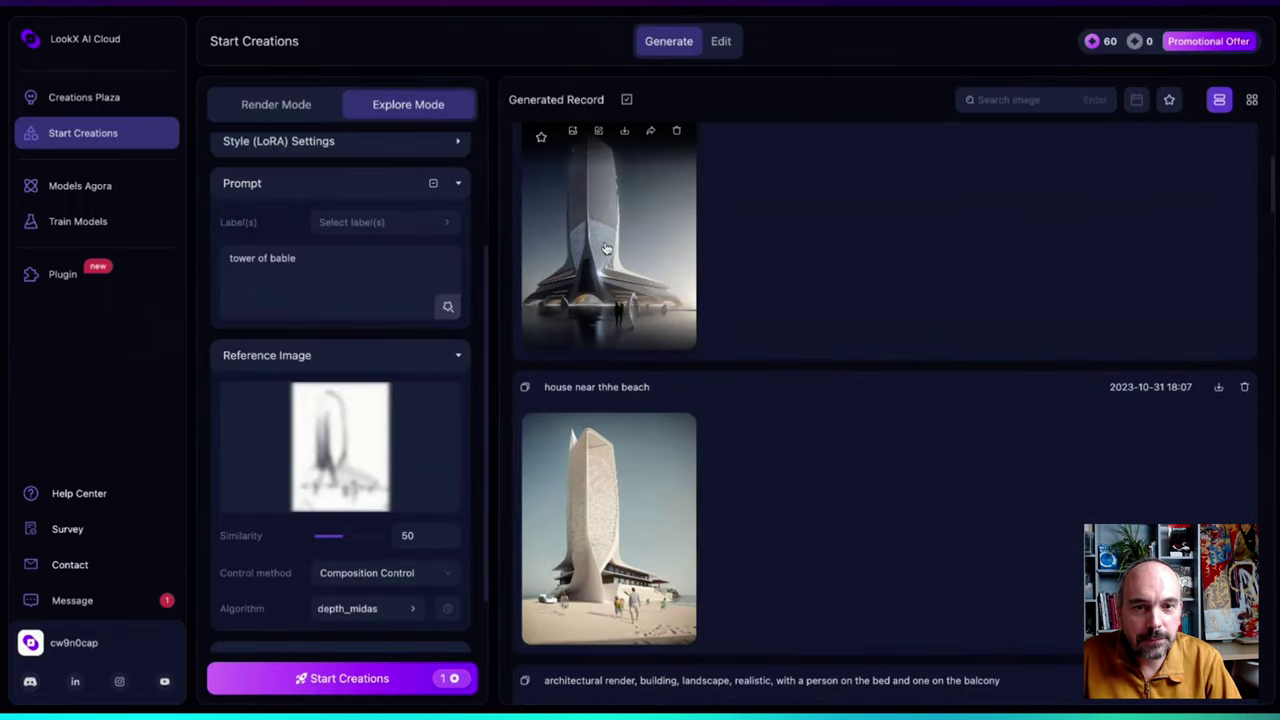
left_click(605, 248)
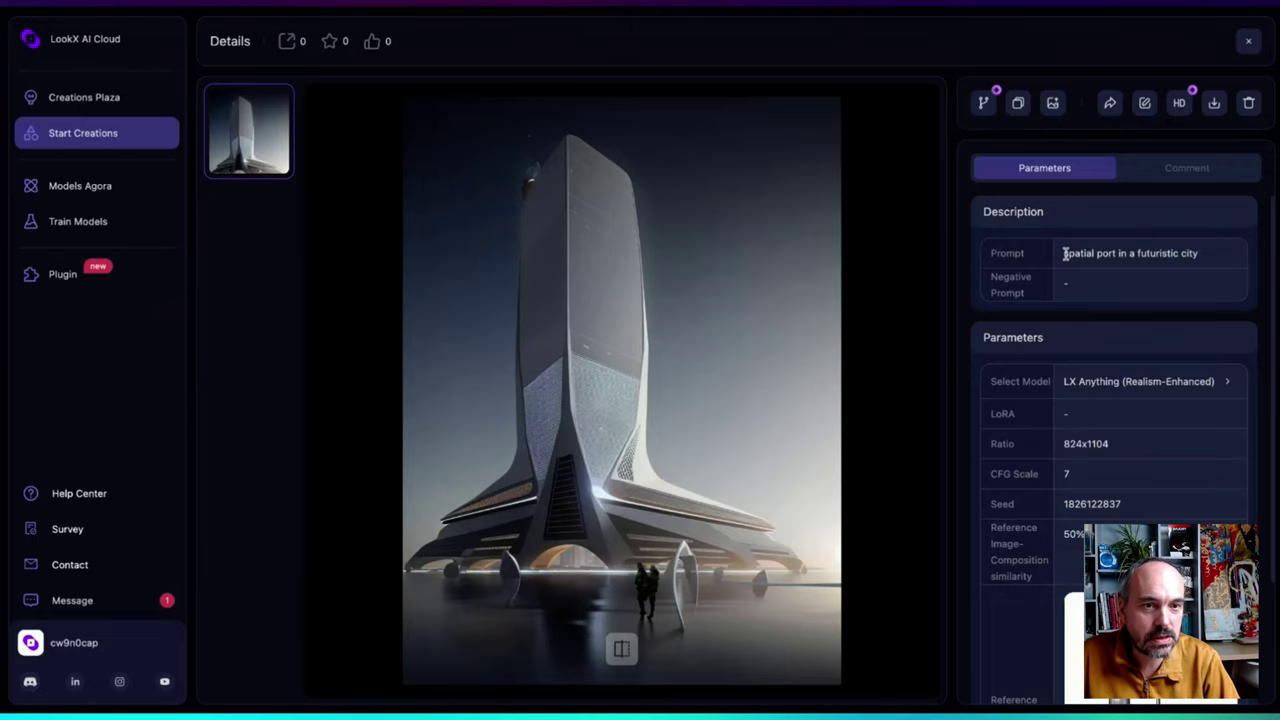
left_click_drag(1063, 253, 1131, 256)
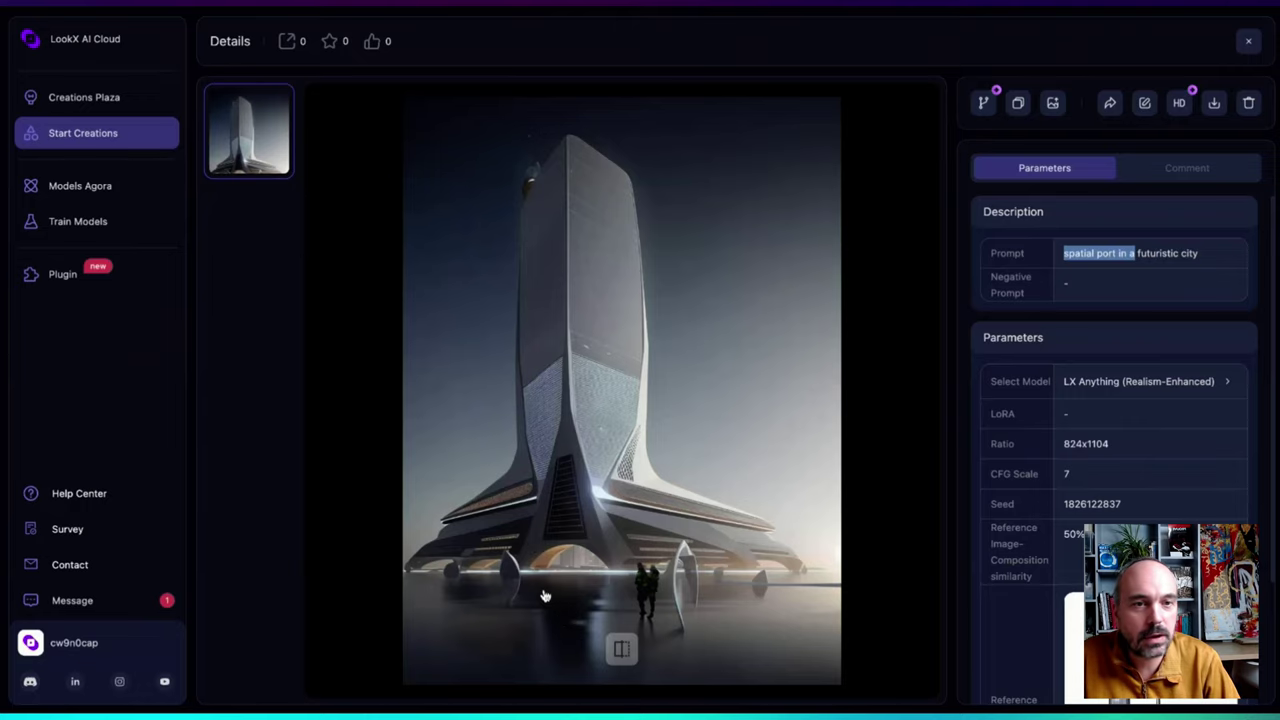
left_click(1248, 41)
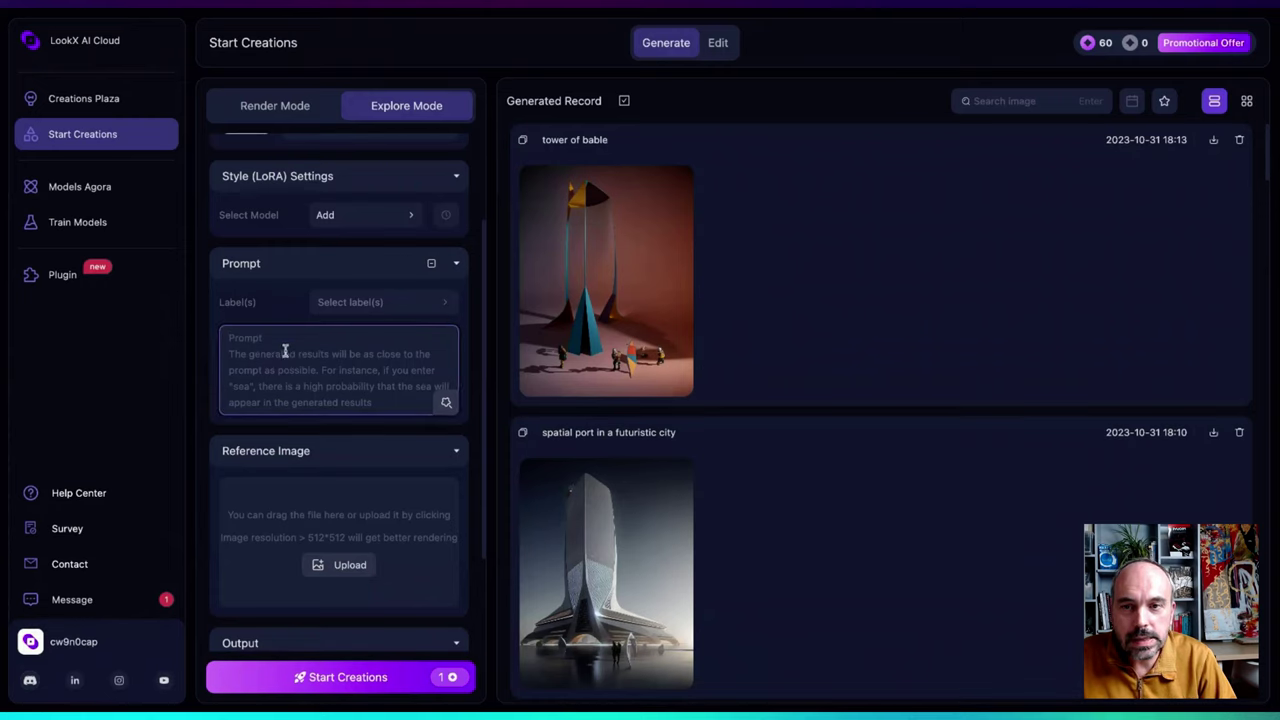
Add the Gaudi and curved shape labels to the prompt
scroll(327, 297, "up", 3)
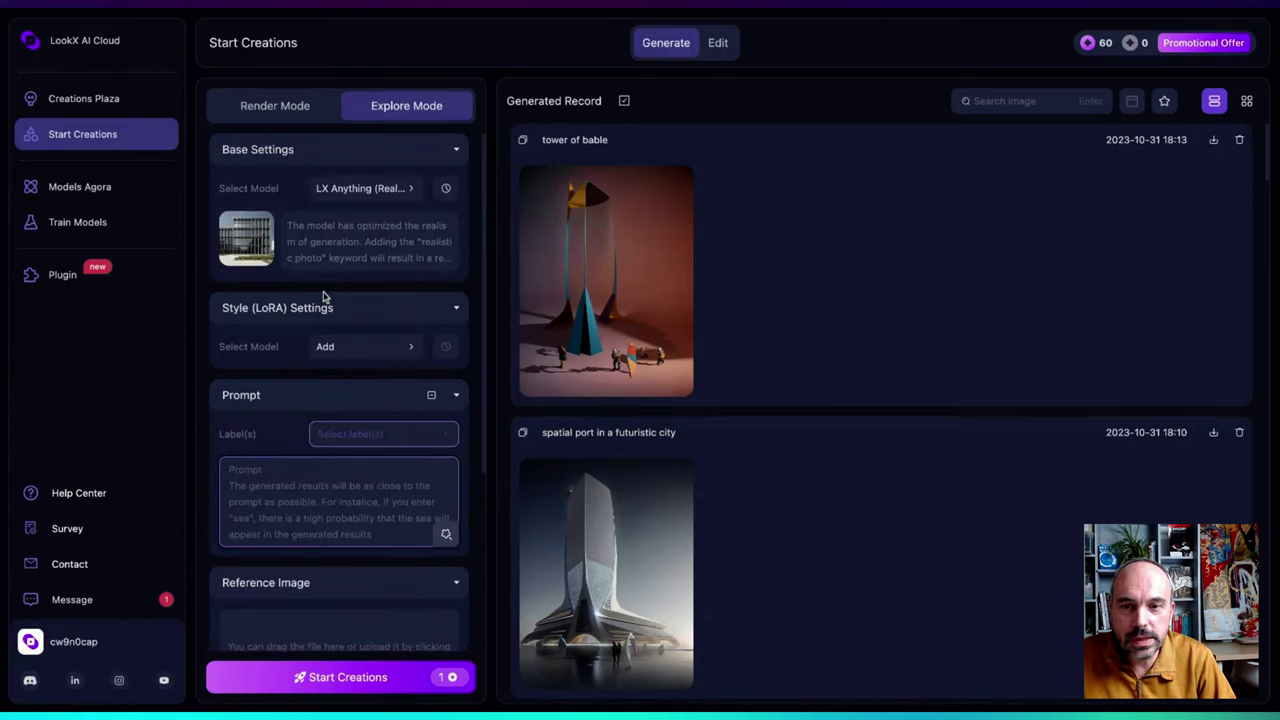
scroll(334, 404, "down", 3)
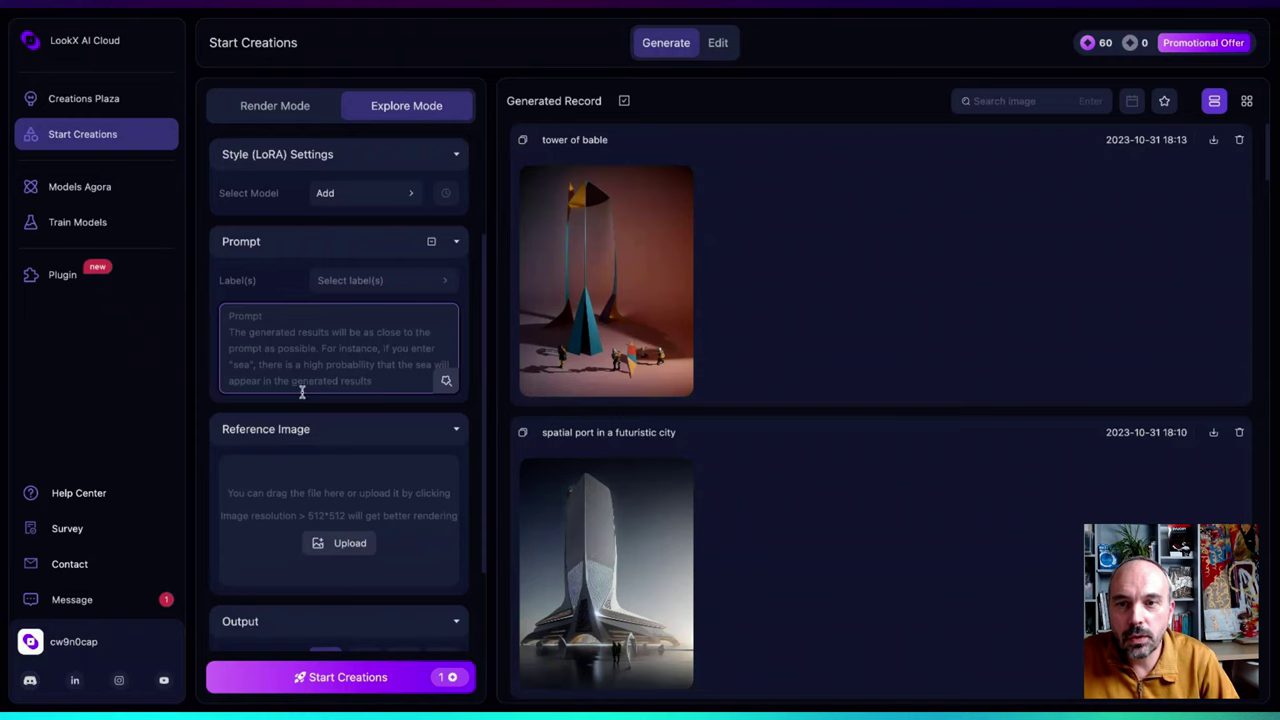
scroll(312, 334, "up", 1)
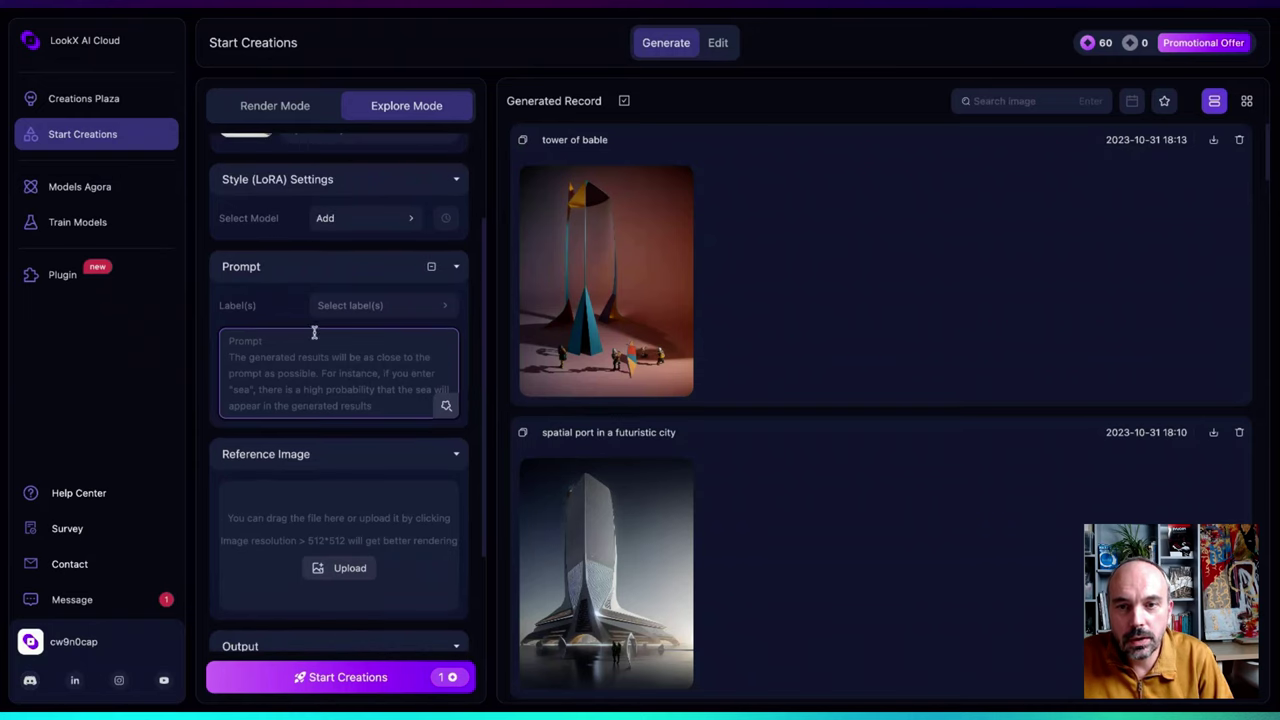
left_click(443, 307)
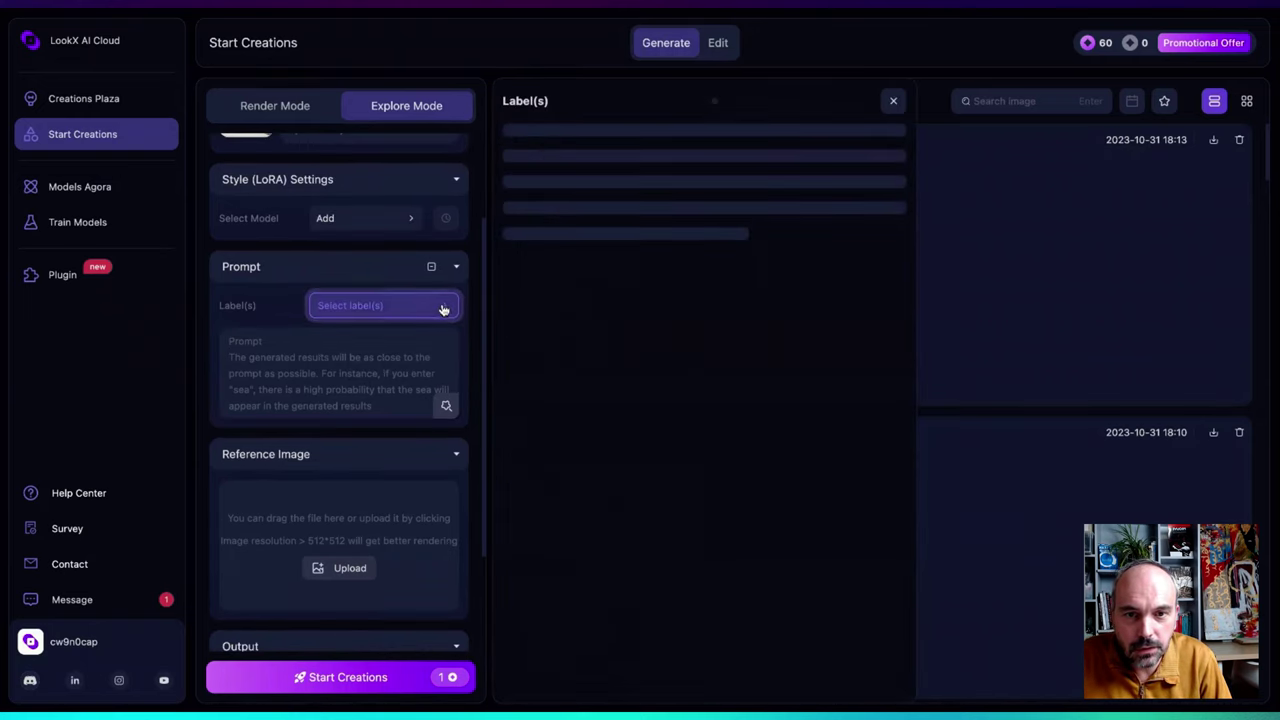
scroll(818, 494, "down", 5)
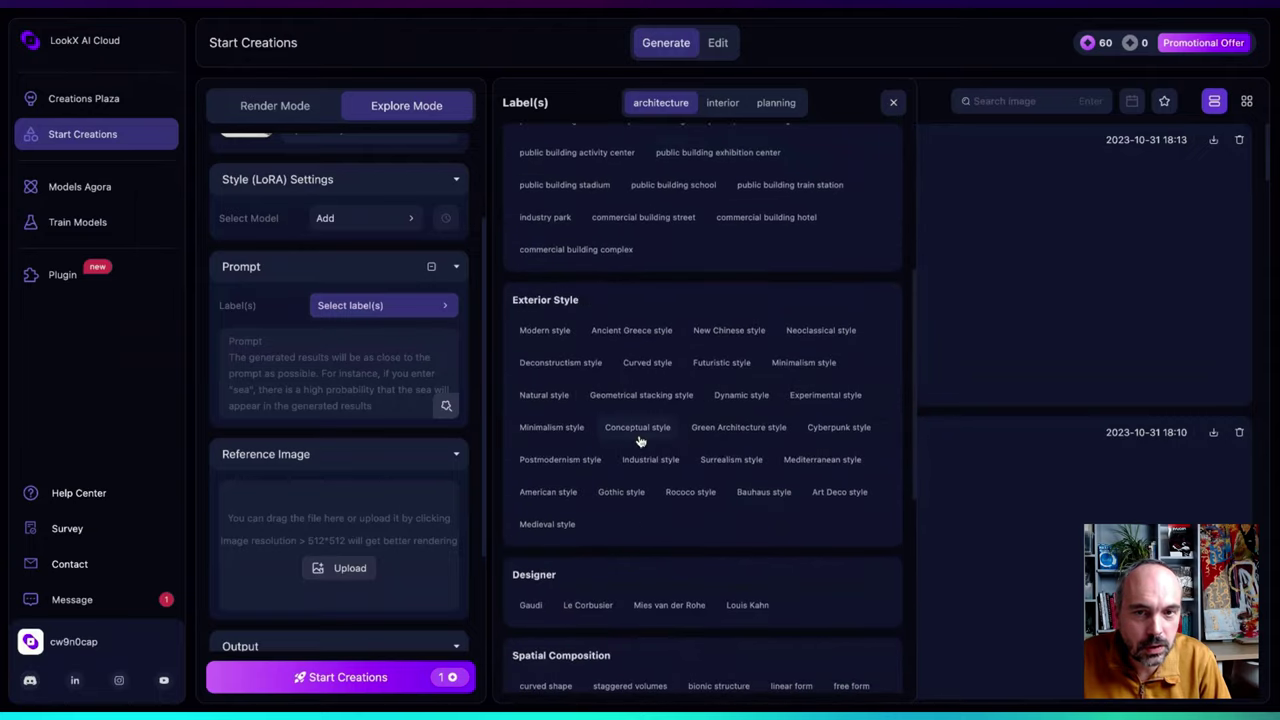
scroll(611, 423, "down", 1)
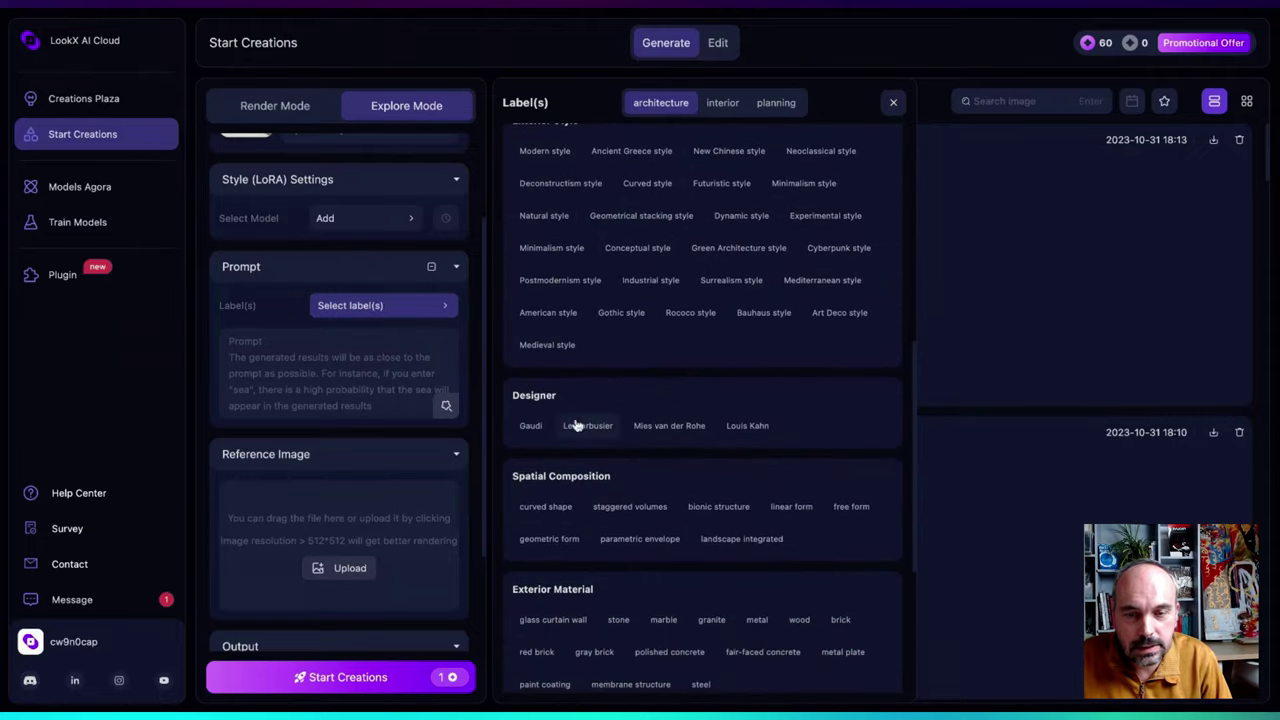
left_click(534, 426)
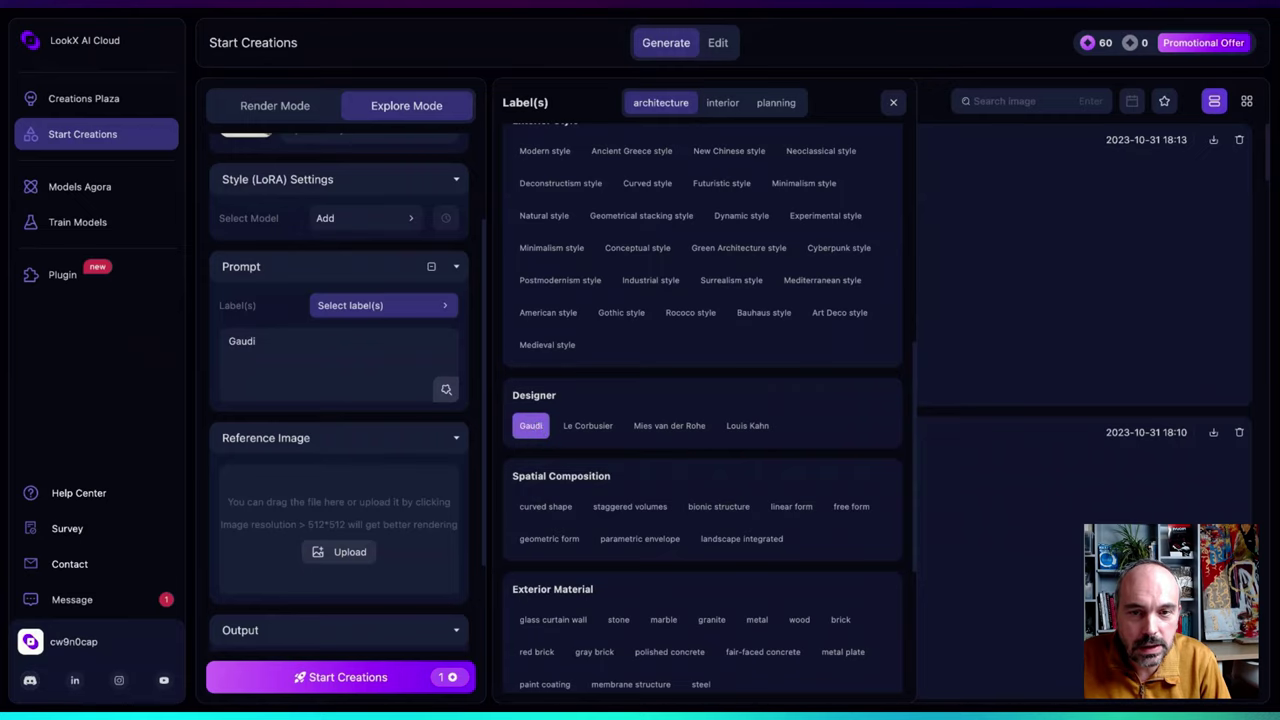
scroll(549, 410, "down", 1)
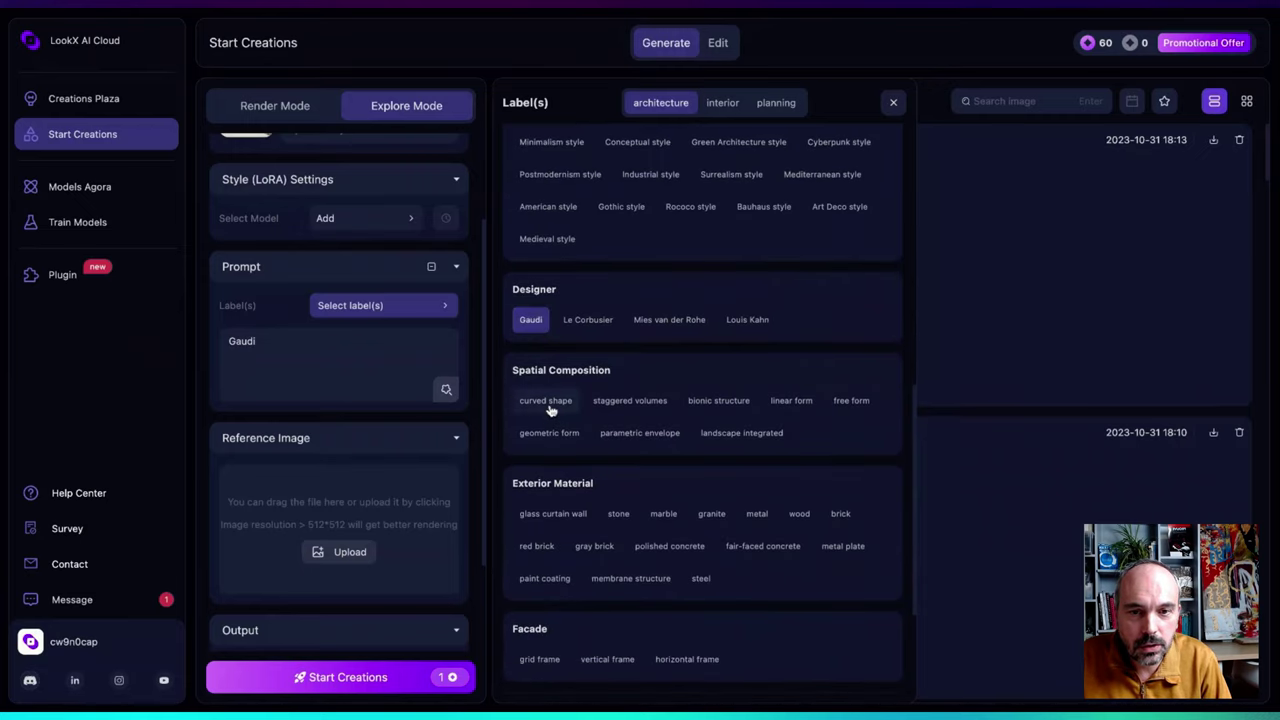
left_click(549, 410)
Add the streets and office building skyscraper labels, then check the words in the prompt
scroll(584, 518, "down", 1)
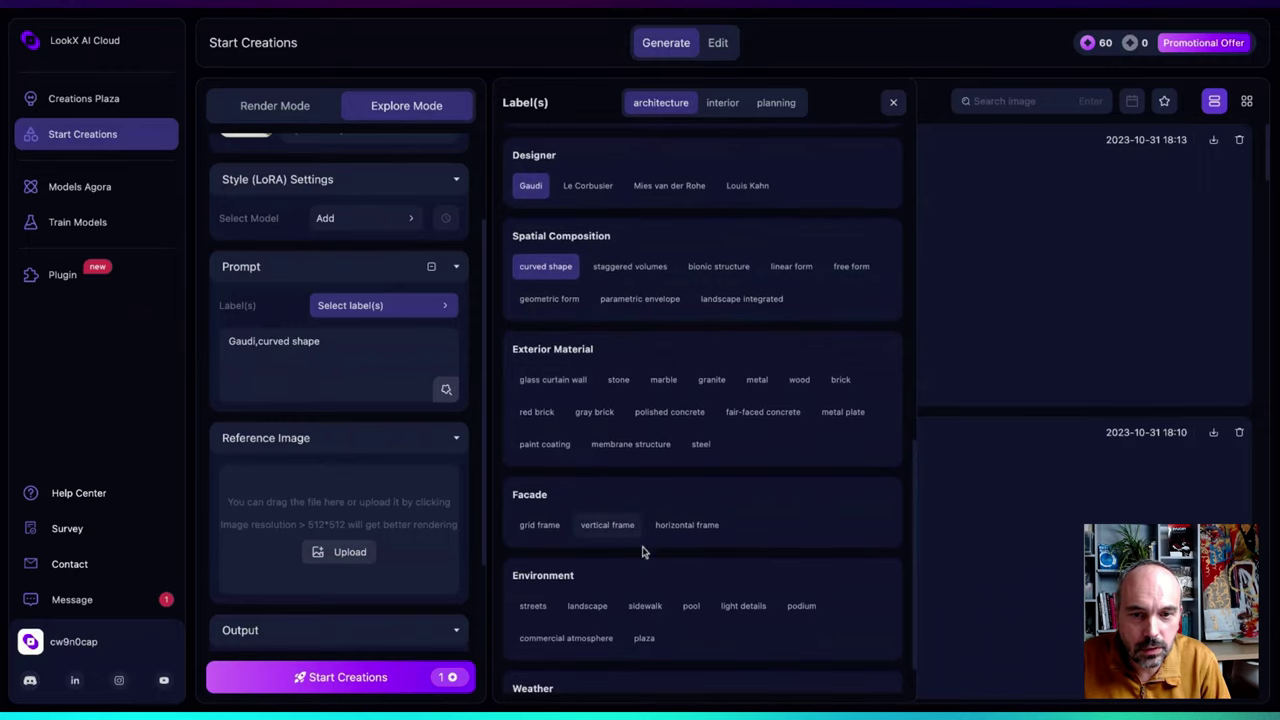
scroll(650, 560, "down", 1)
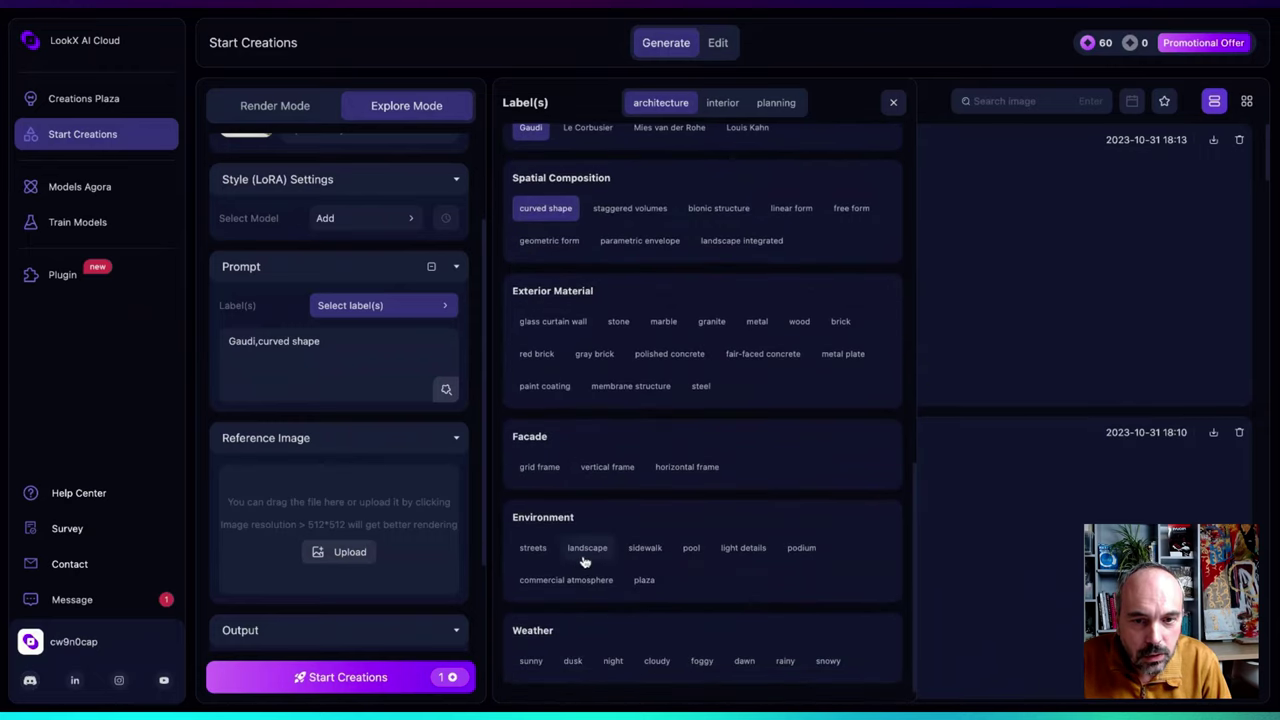
left_click(532, 548)
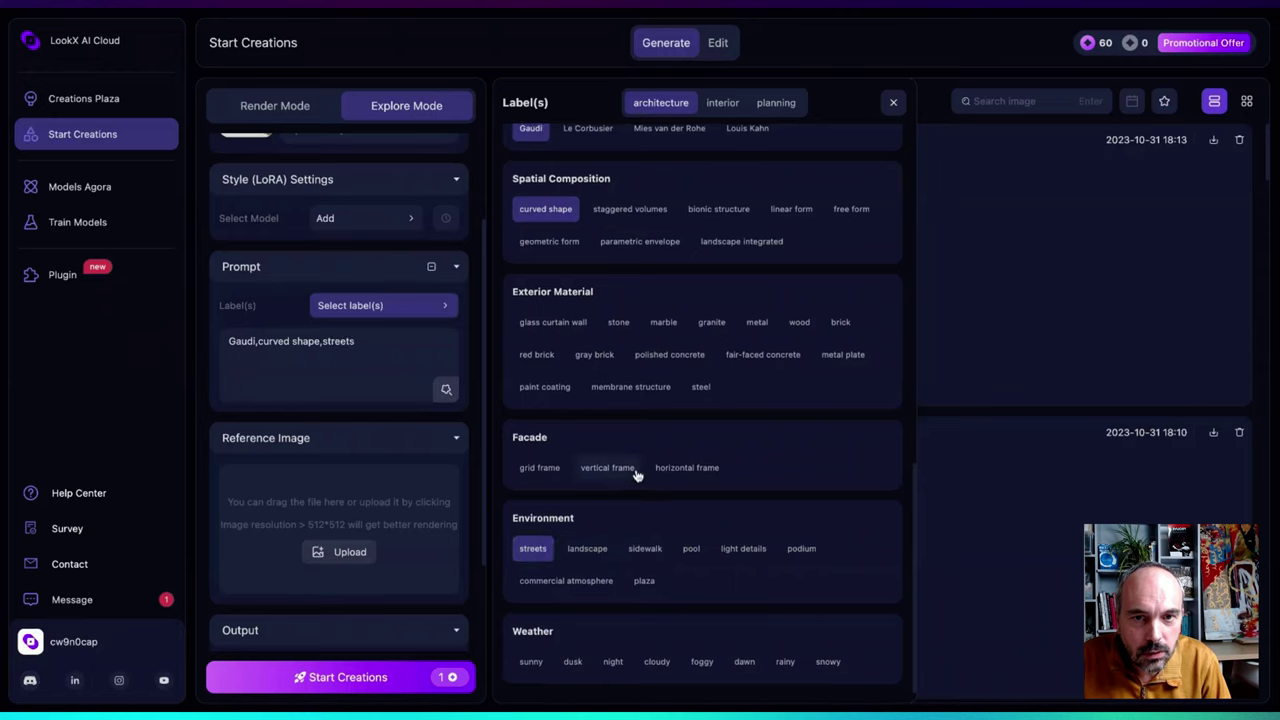
scroll(637, 475, "up", 5)
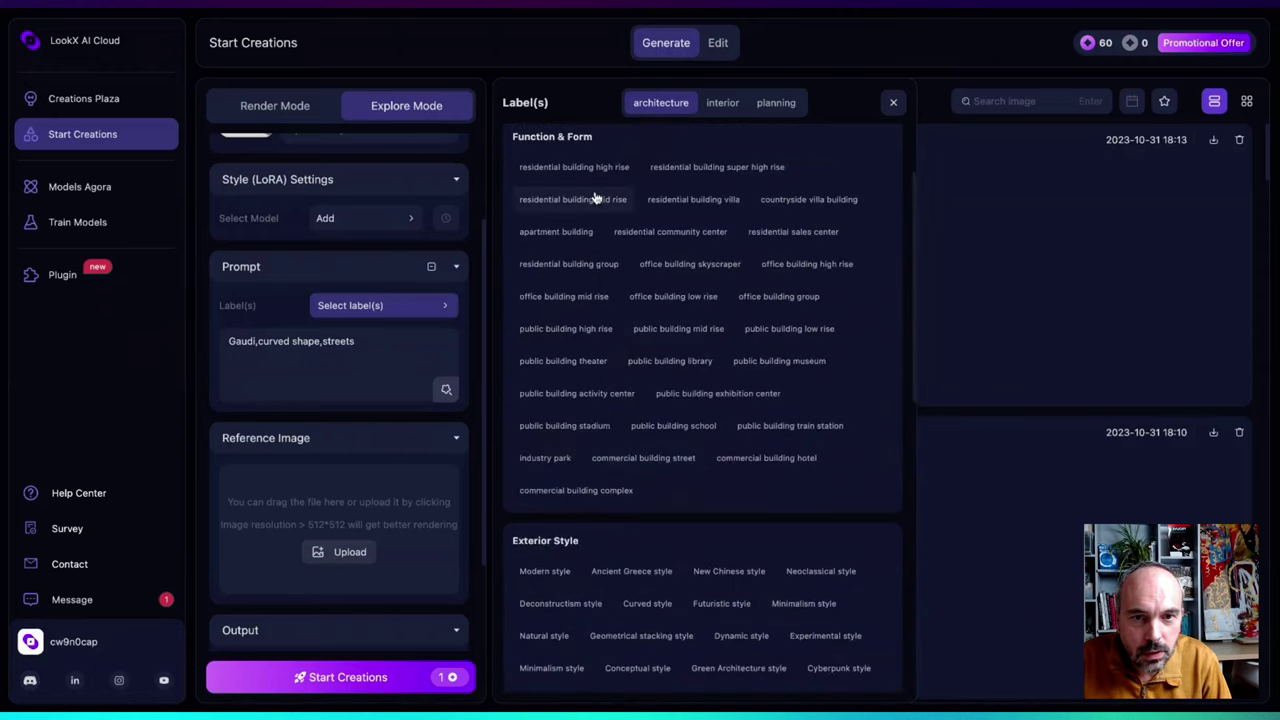
left_click(694, 274)
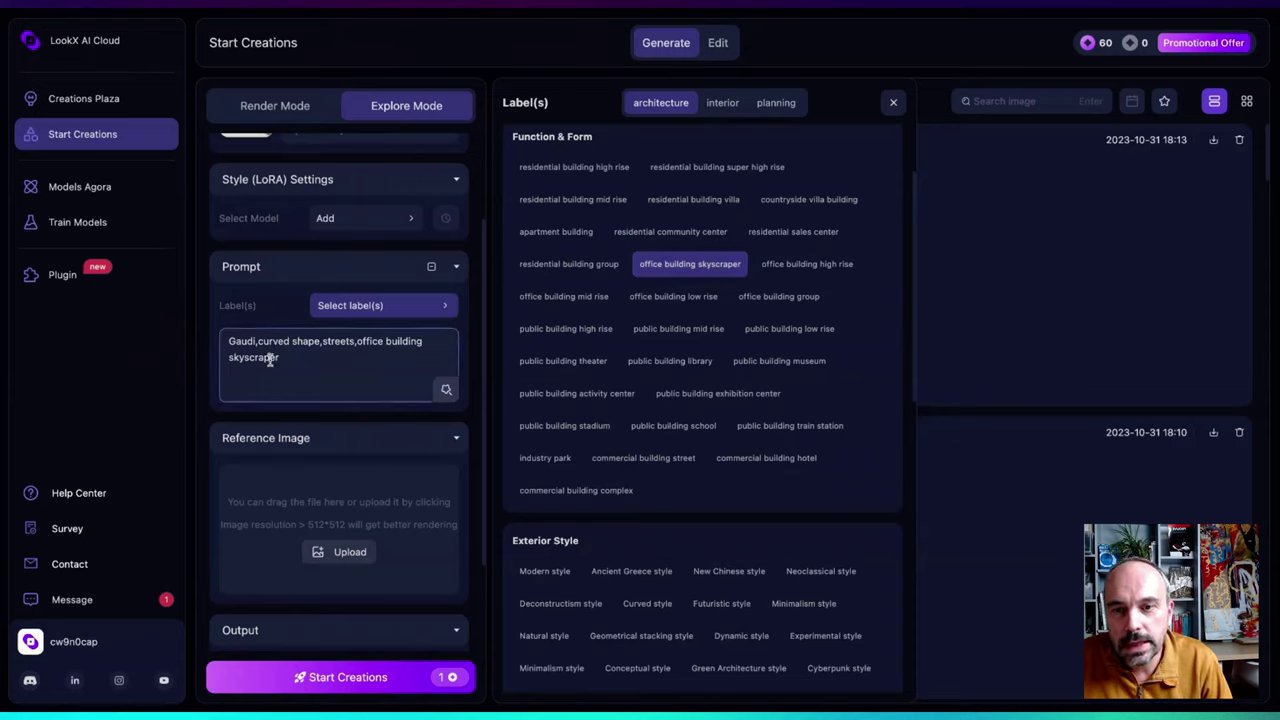
left_click_drag(279, 358, 362, 339)
double_click(239, 342)
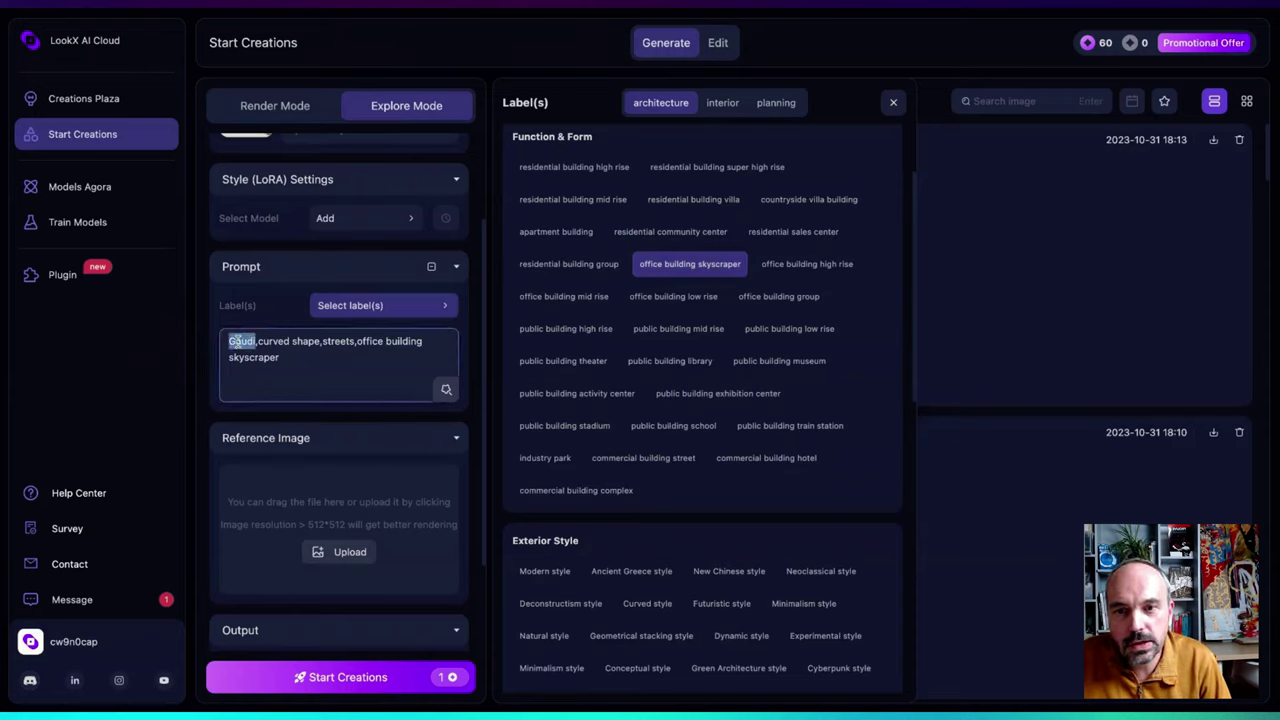
triple_click(293, 341)
double_click(337, 341)
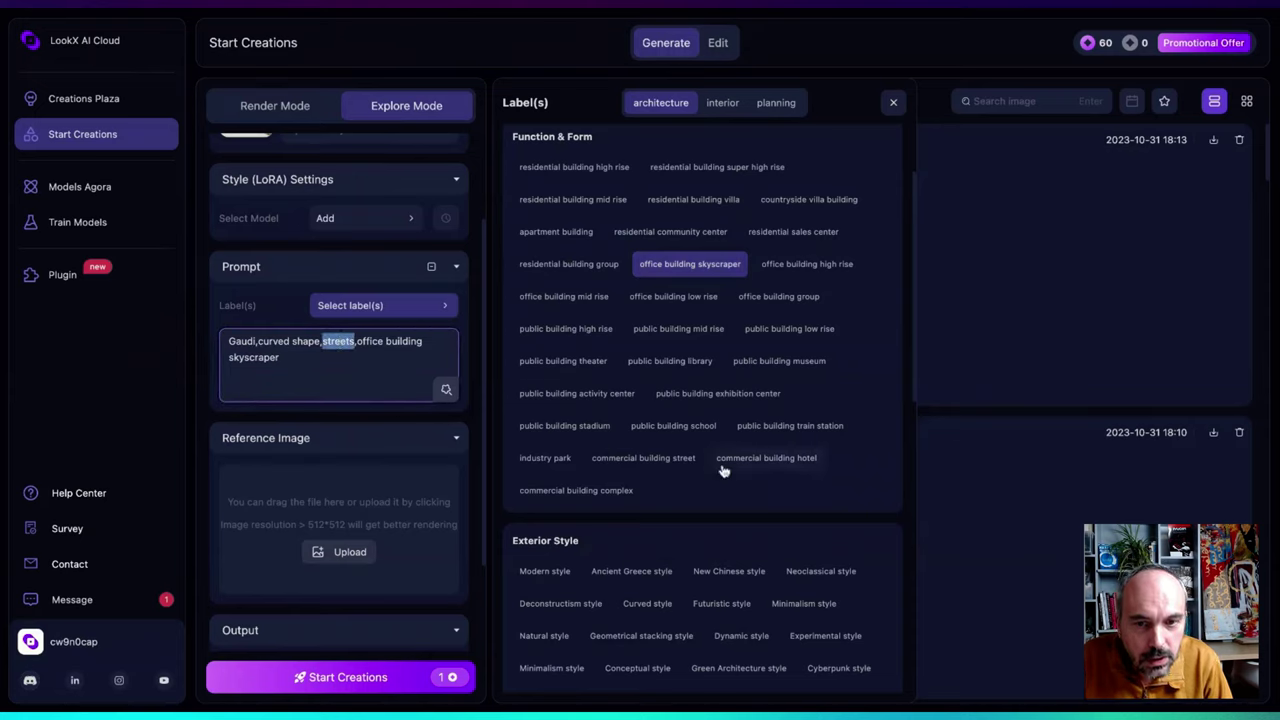
Add the cloudy label and generate the image from 'Gaudi,curved shape,streets,office building skyscraper,cloudy'
scroll(724, 470, "down", 5)
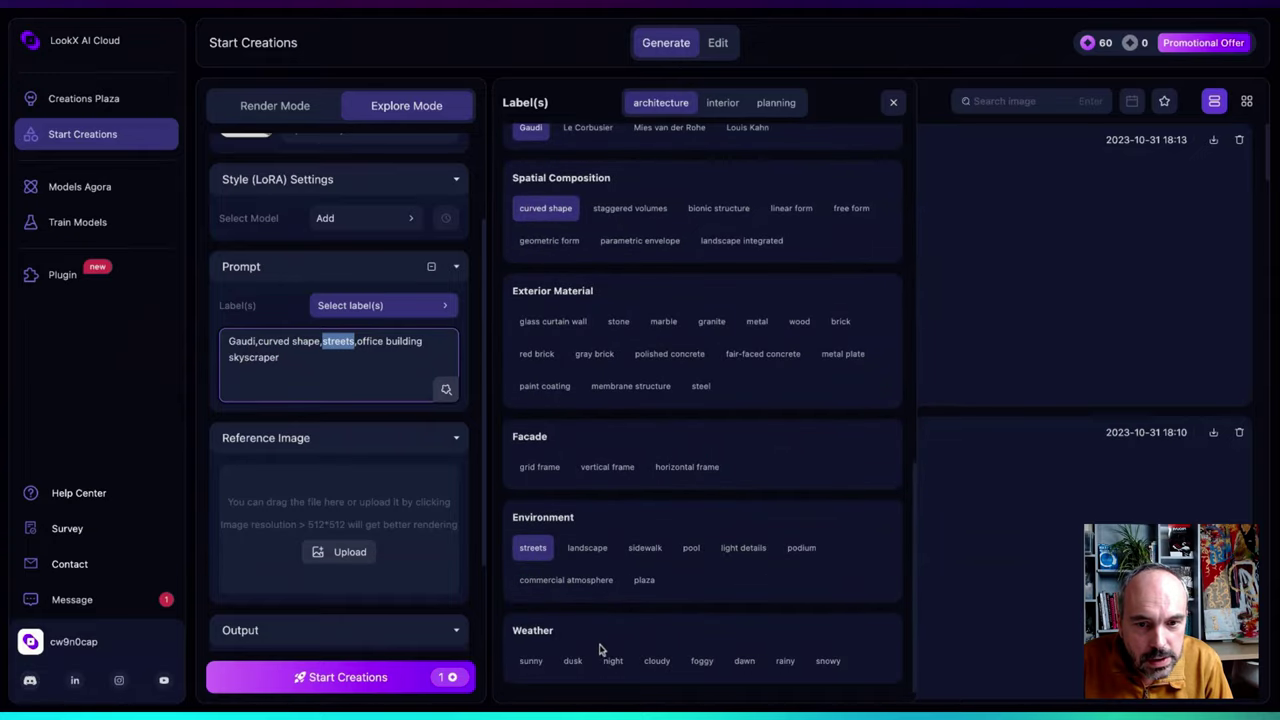
left_click(657, 661)
scroll(337, 463, "up", 2)
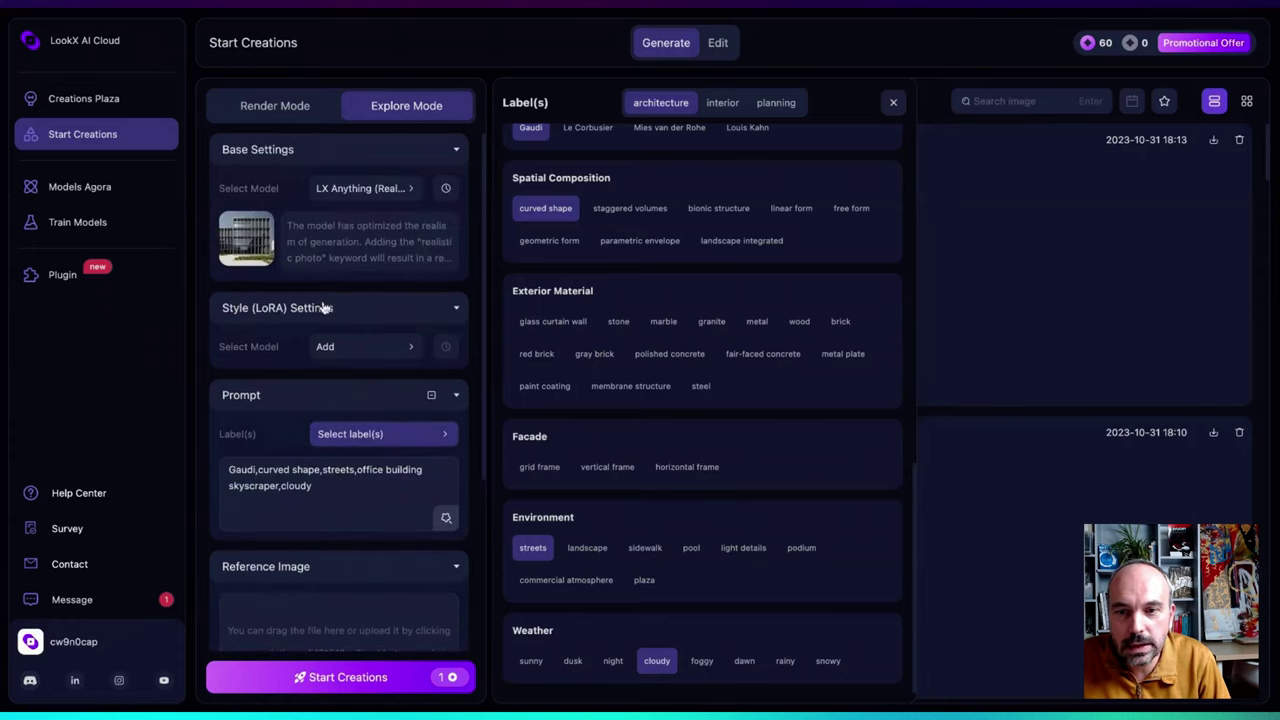
scroll(310, 505, "down", 2)
scroll(310, 505, "down", 1)
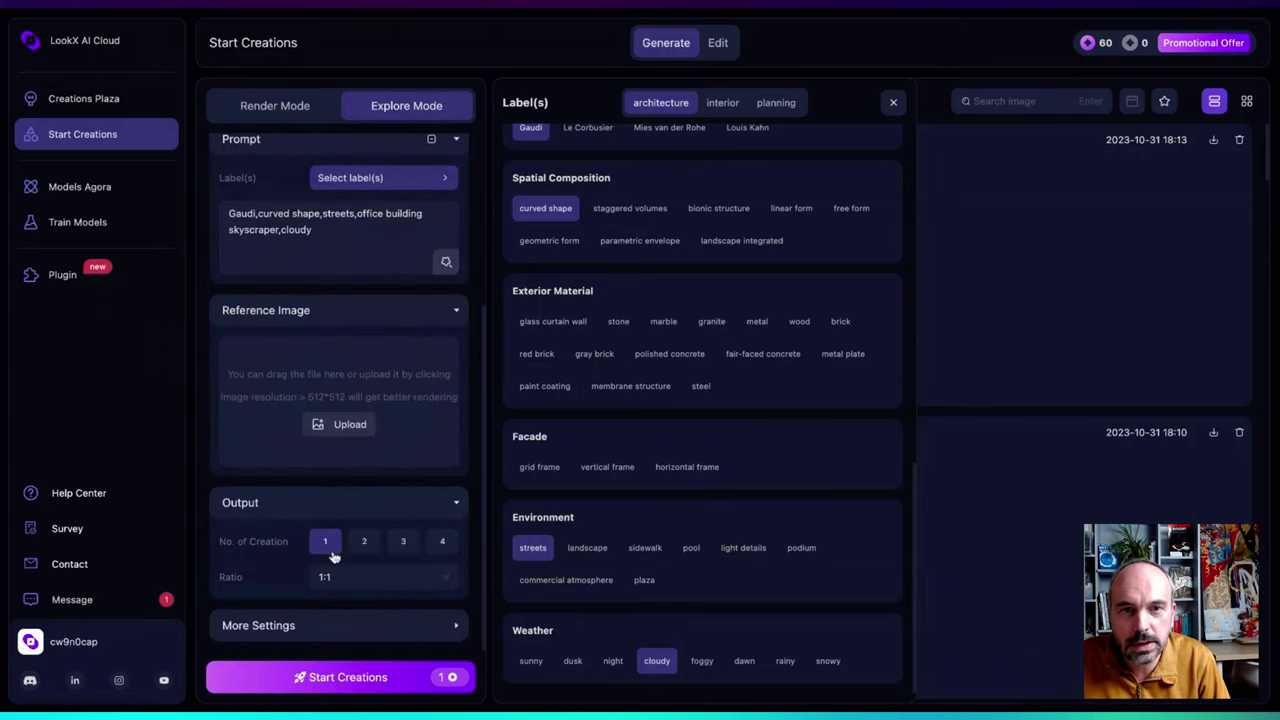
left_click(348, 680)
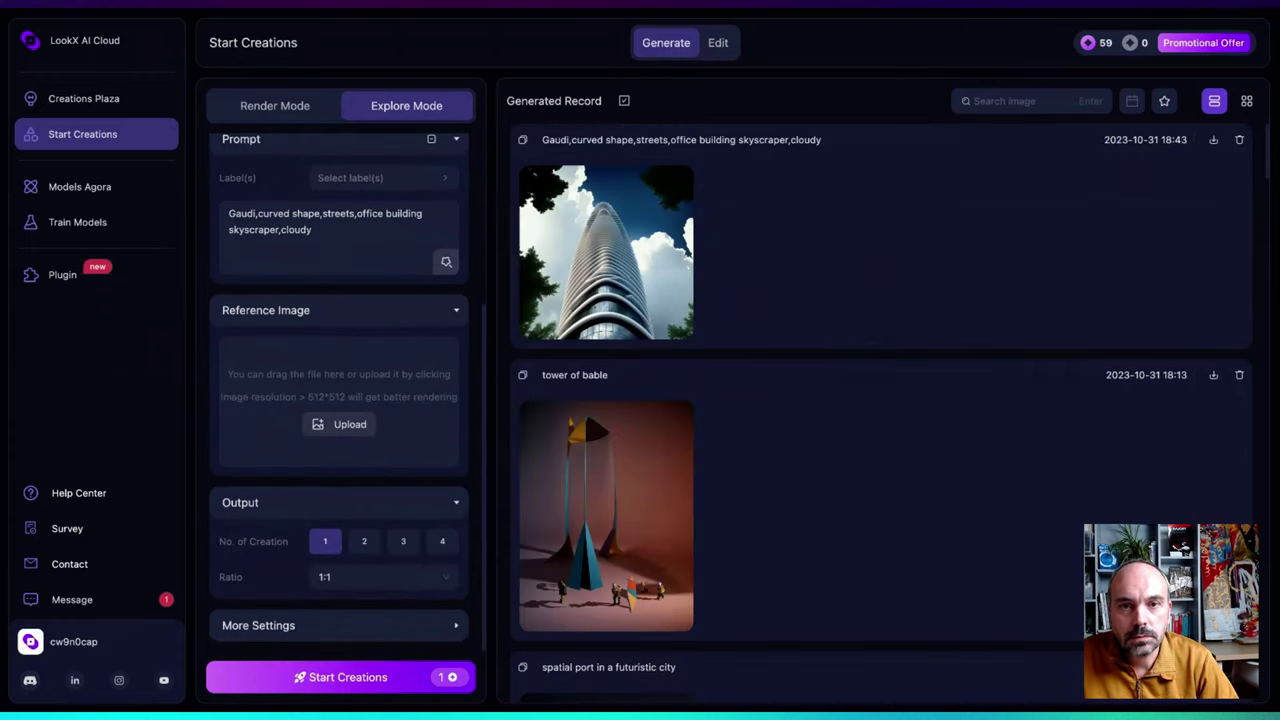
Review the Gaudi tower's prompt and parameters (1:1, CFG 7, seed 175175183) and preview it full-screen
mouse_move(594, 190)
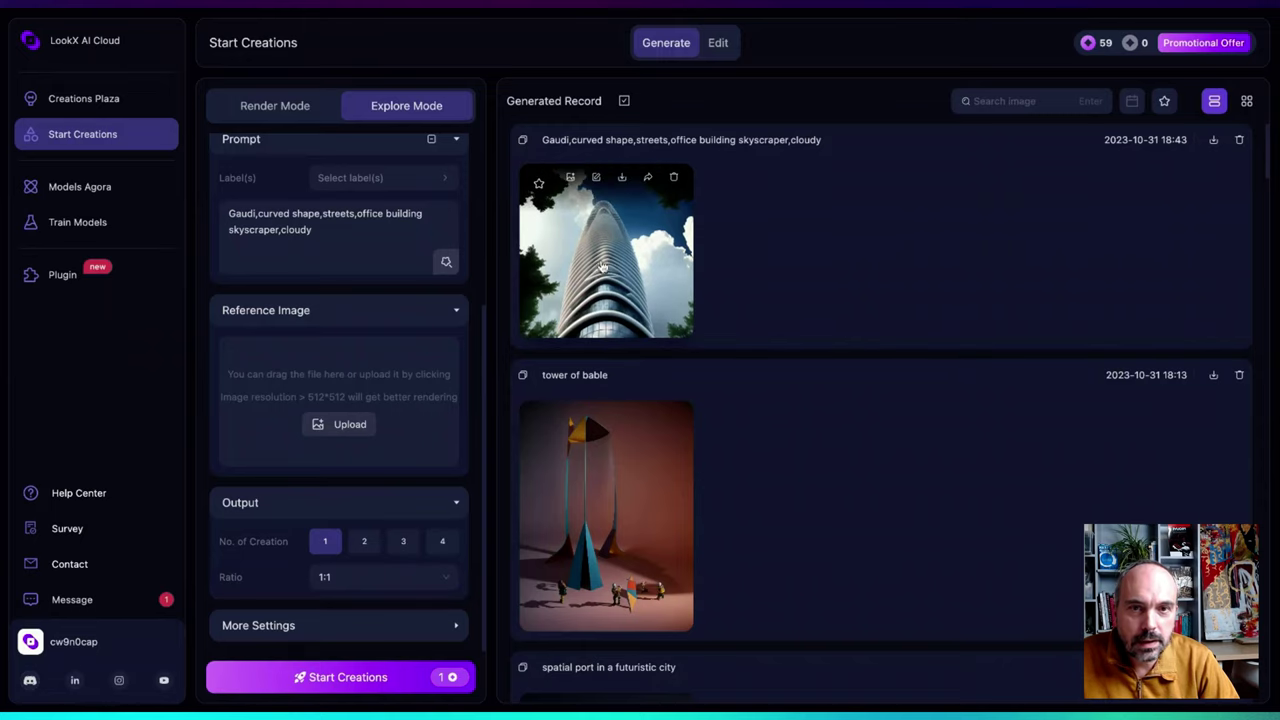
left_click(591, 229)
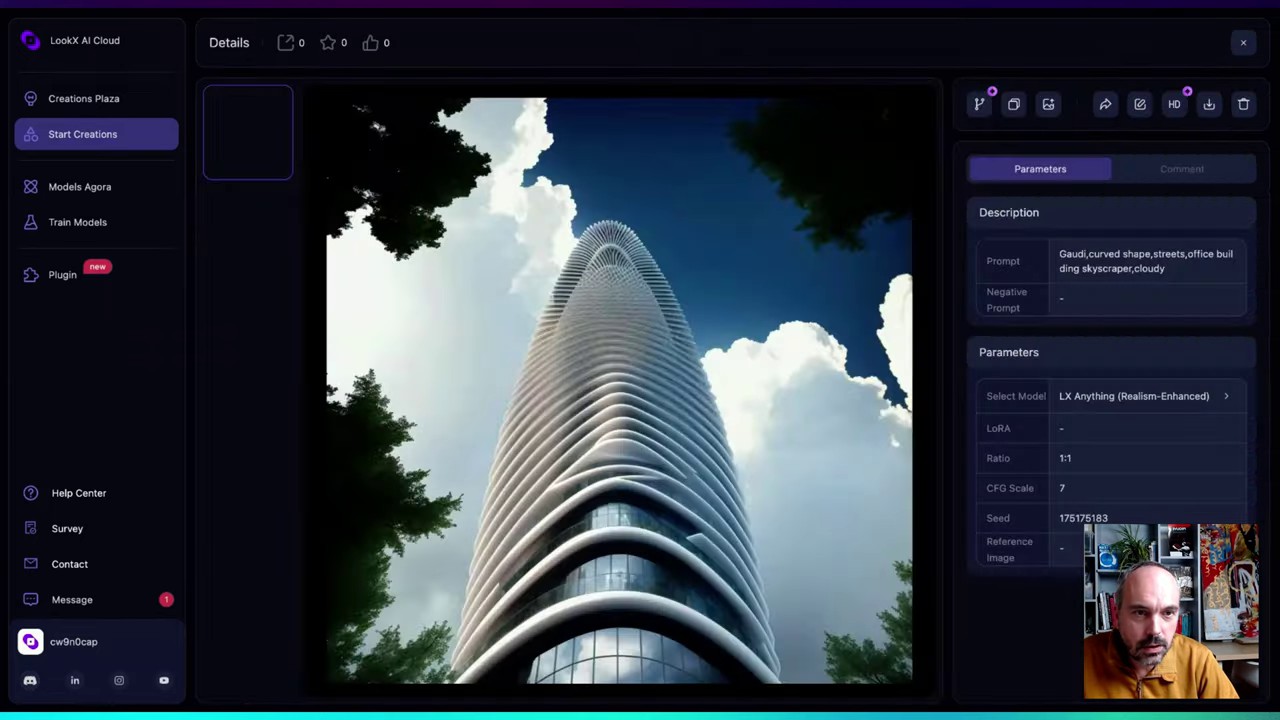
double_click(1080, 252)
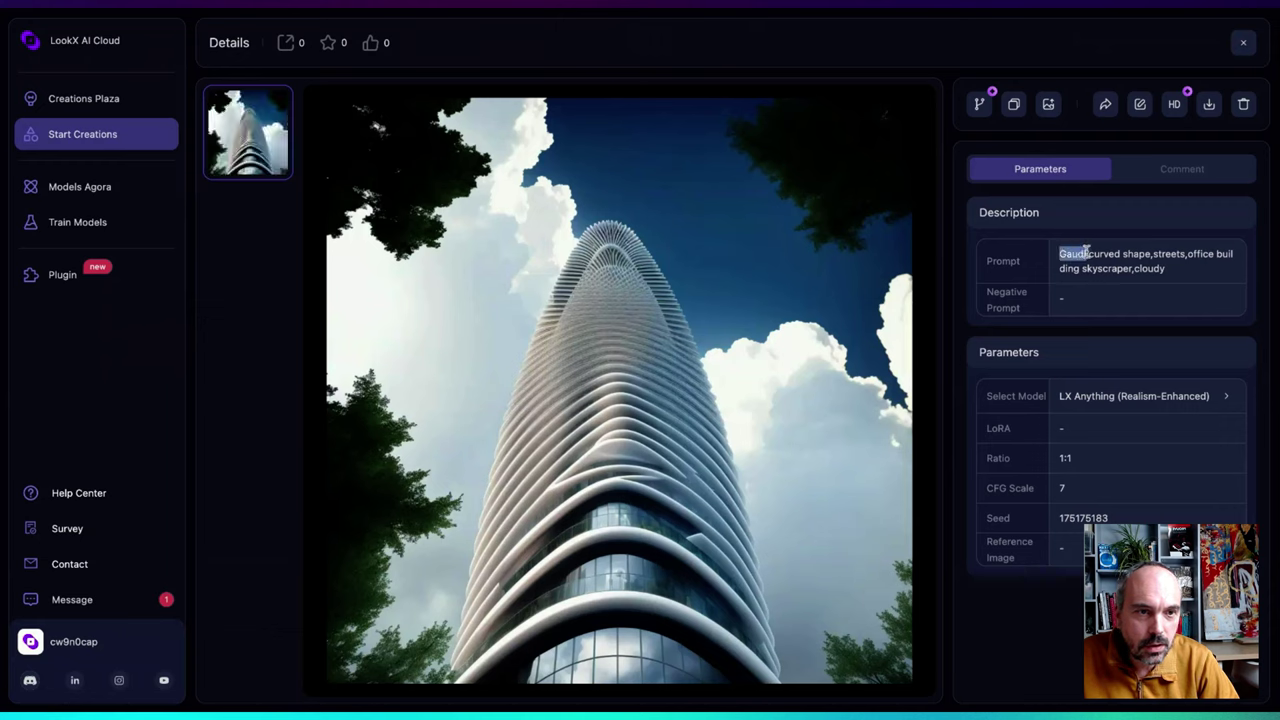
double_click(1104, 253)
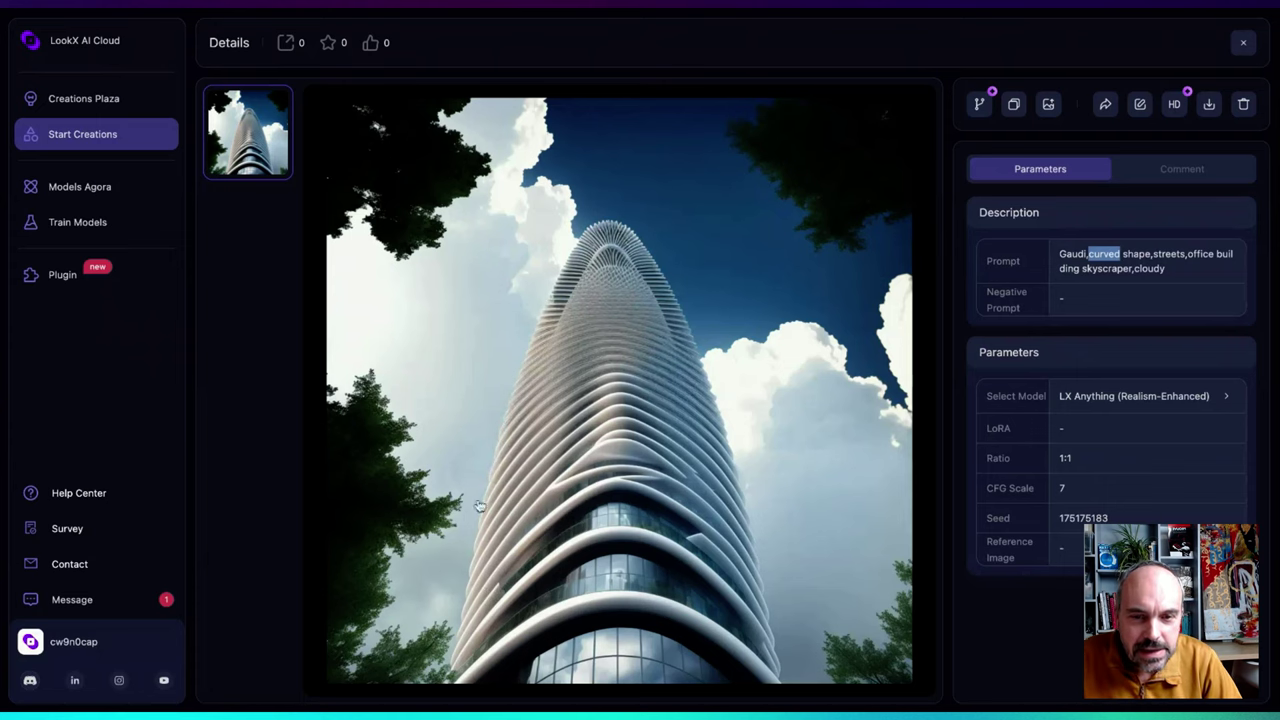
left_click(591, 517)
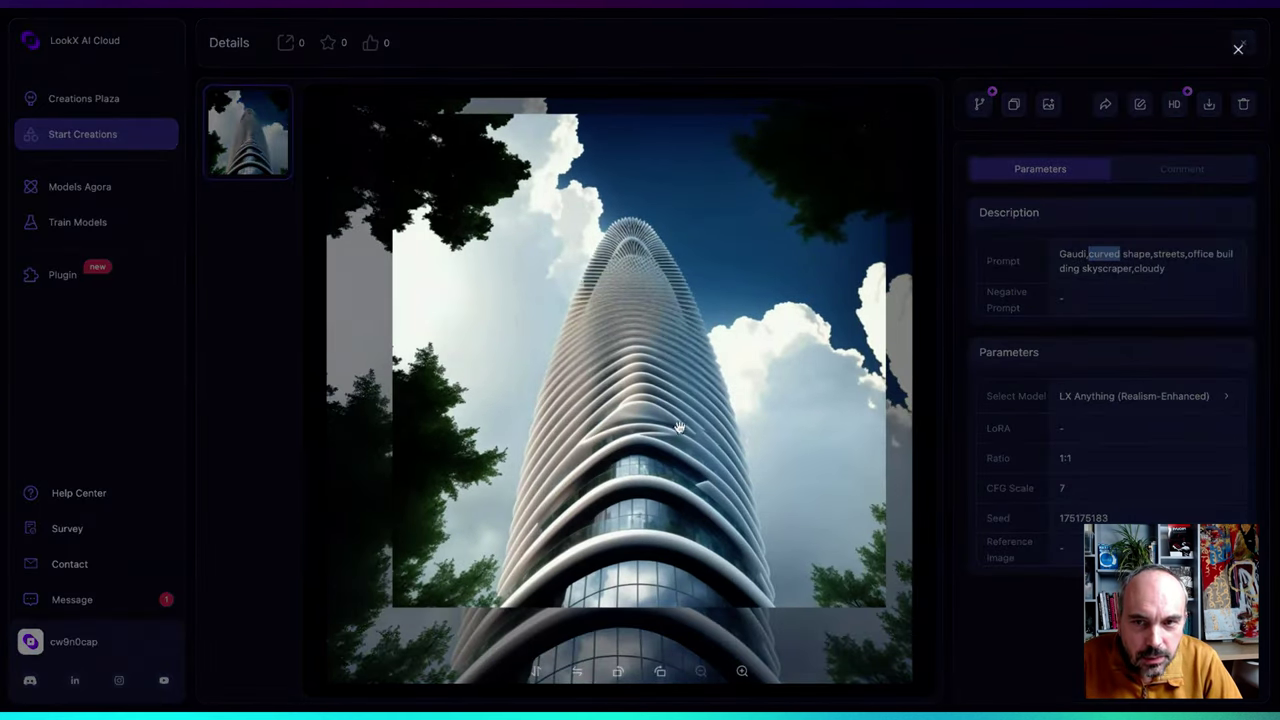